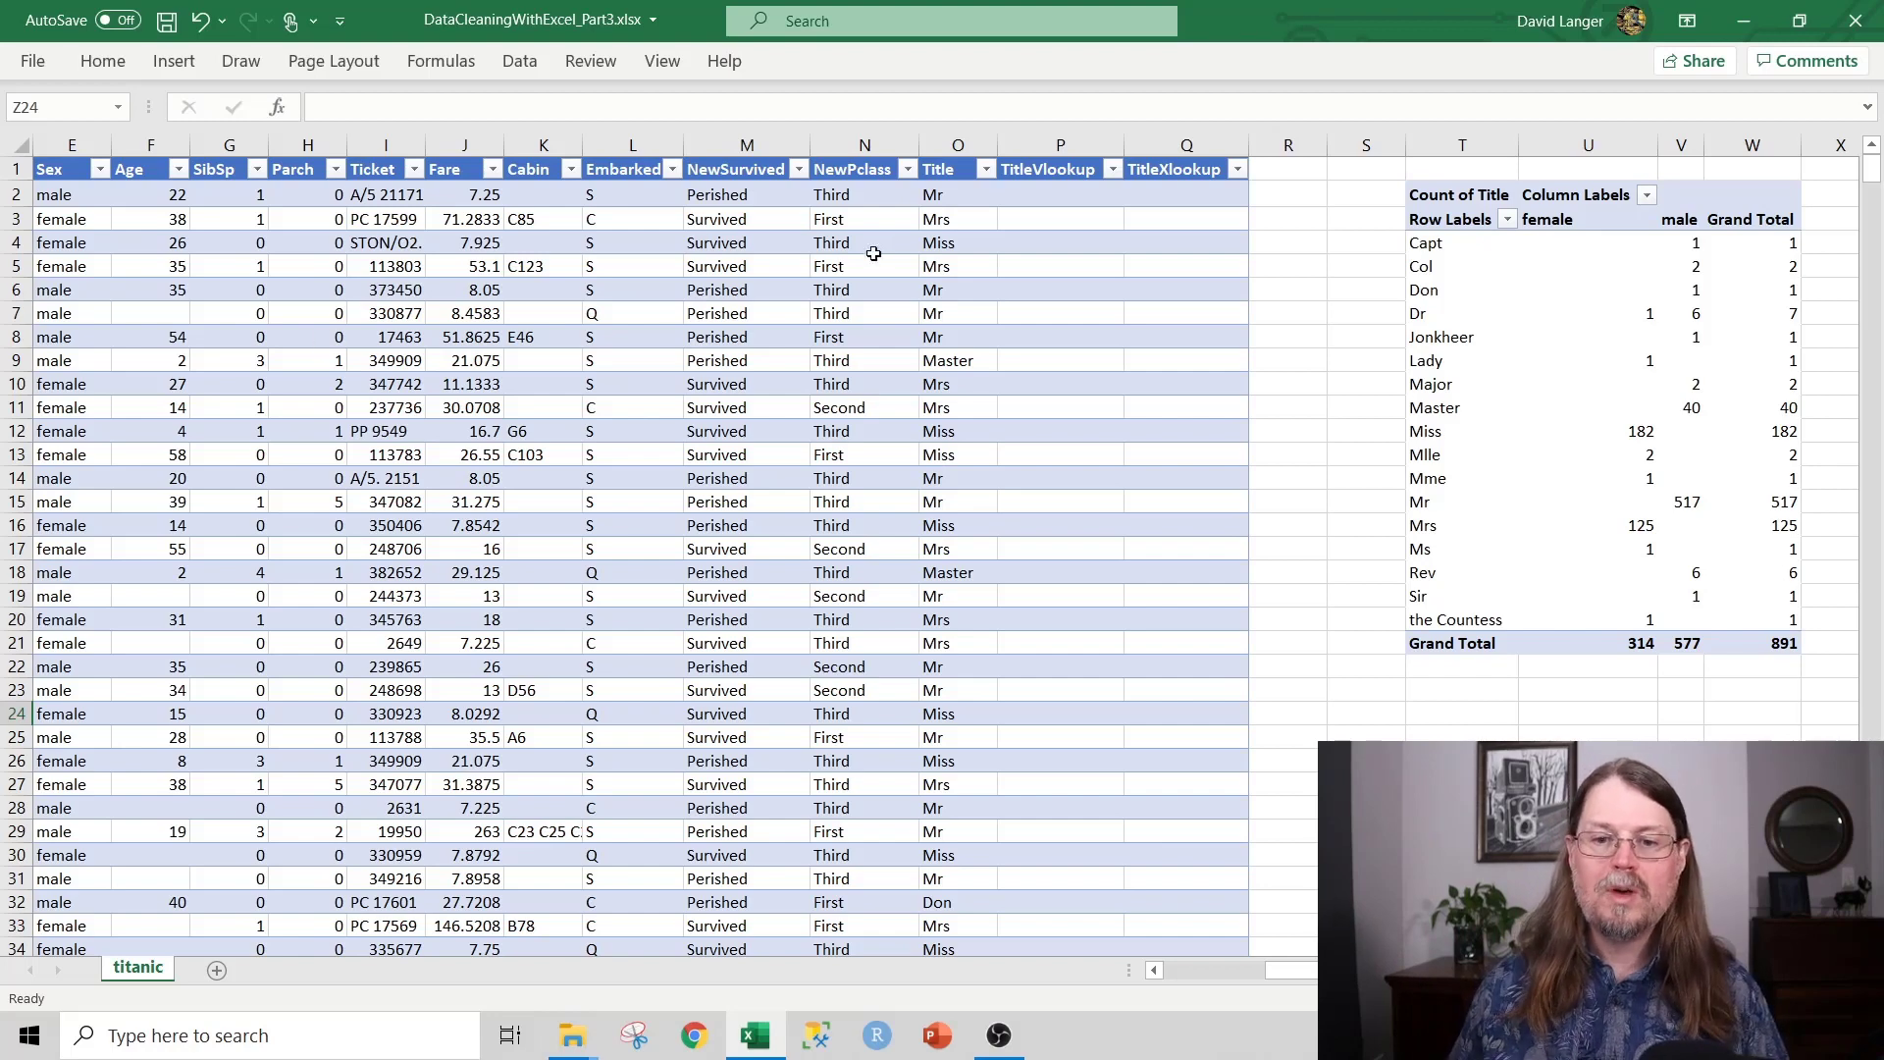
# - Examine the Title column, the pivot table of titles by sex, the TitleVlookup and TitleXlookup columns, and the Title Lookup mapping
pyautogui.click(958, 145)
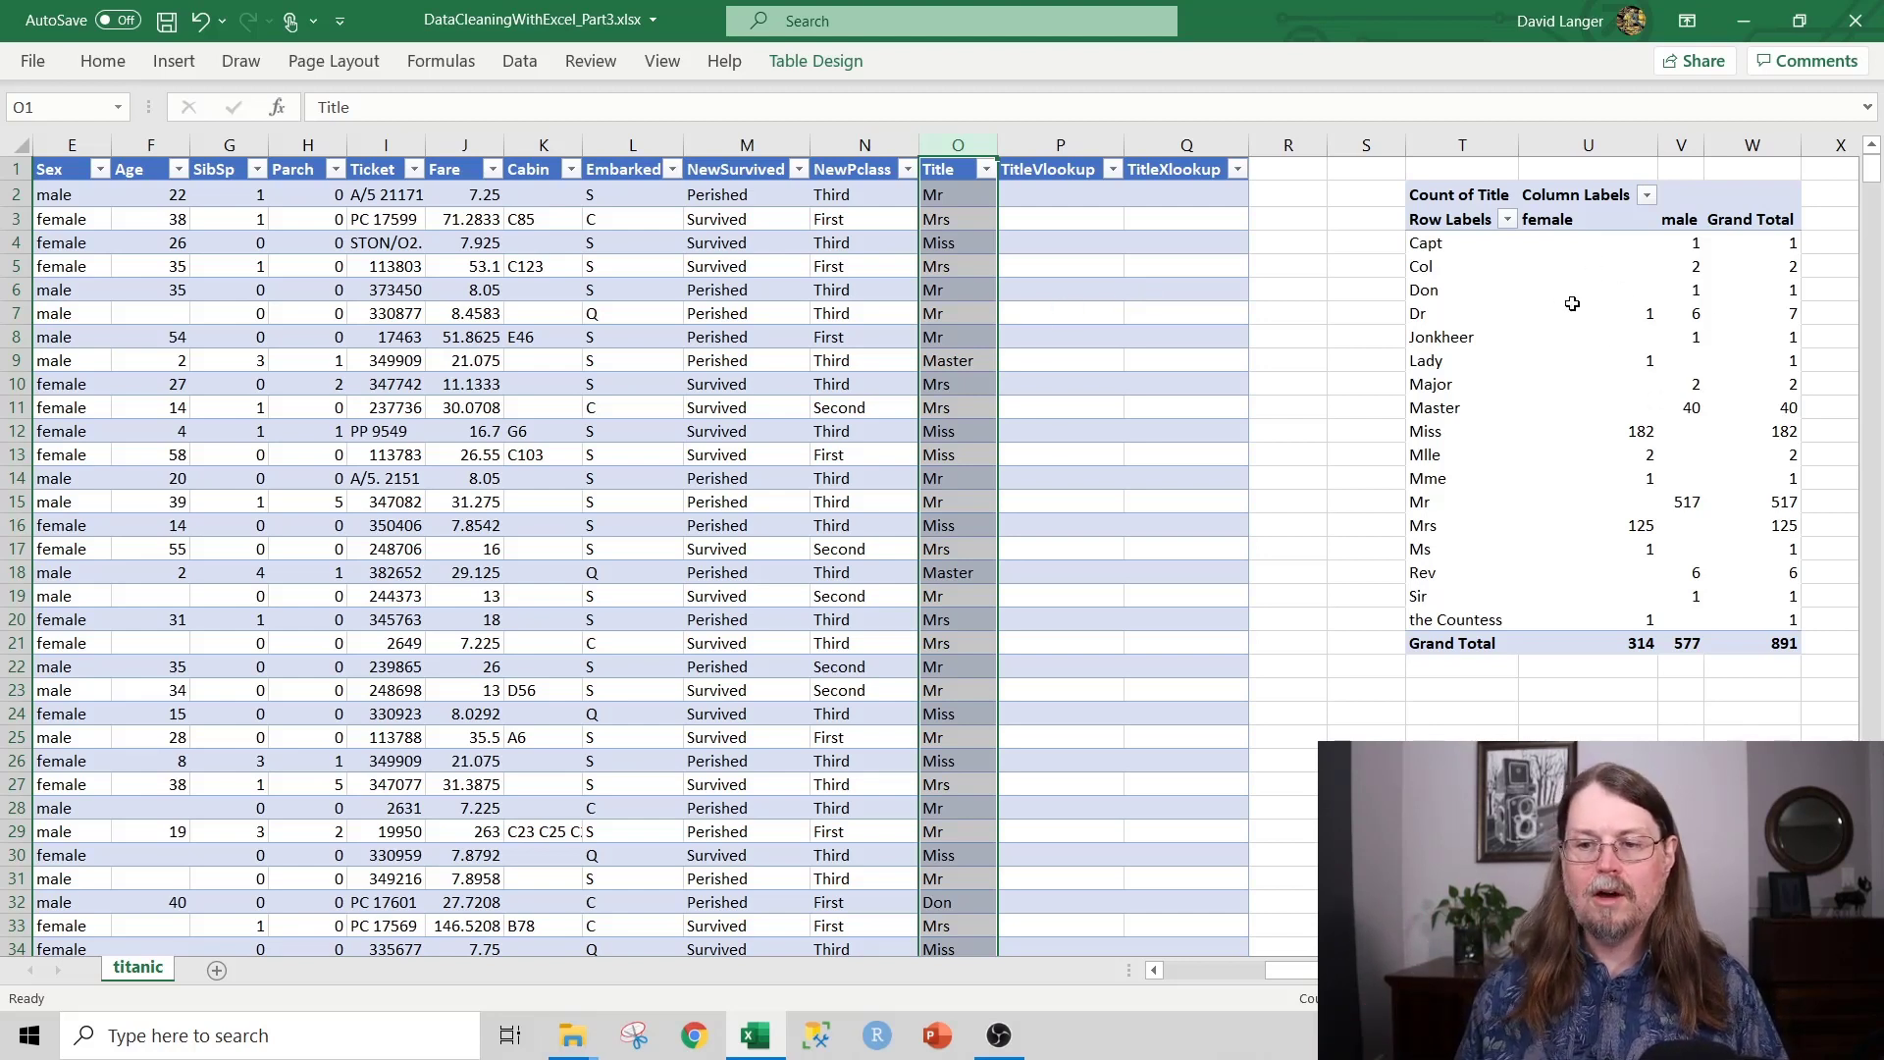
pyautogui.hscroll(2, 1572, 301)
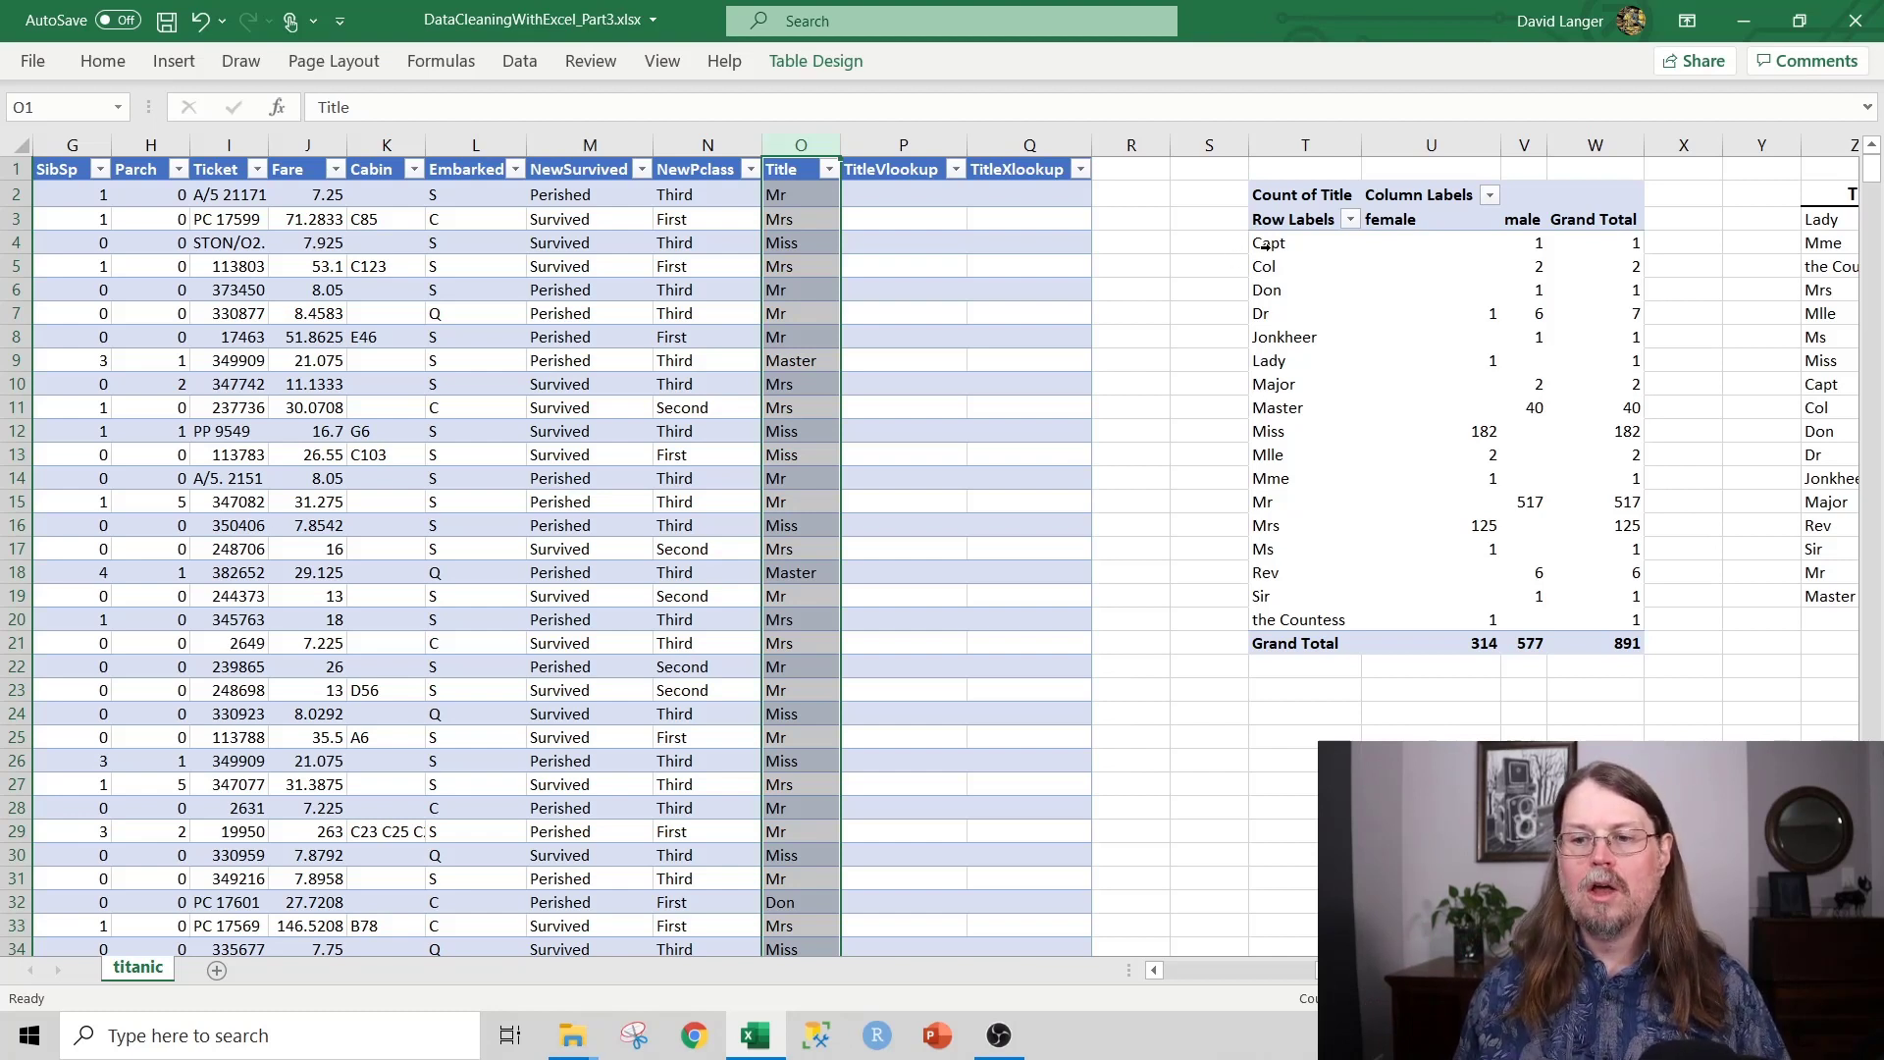
pyautogui.moveTo(1499, 243)
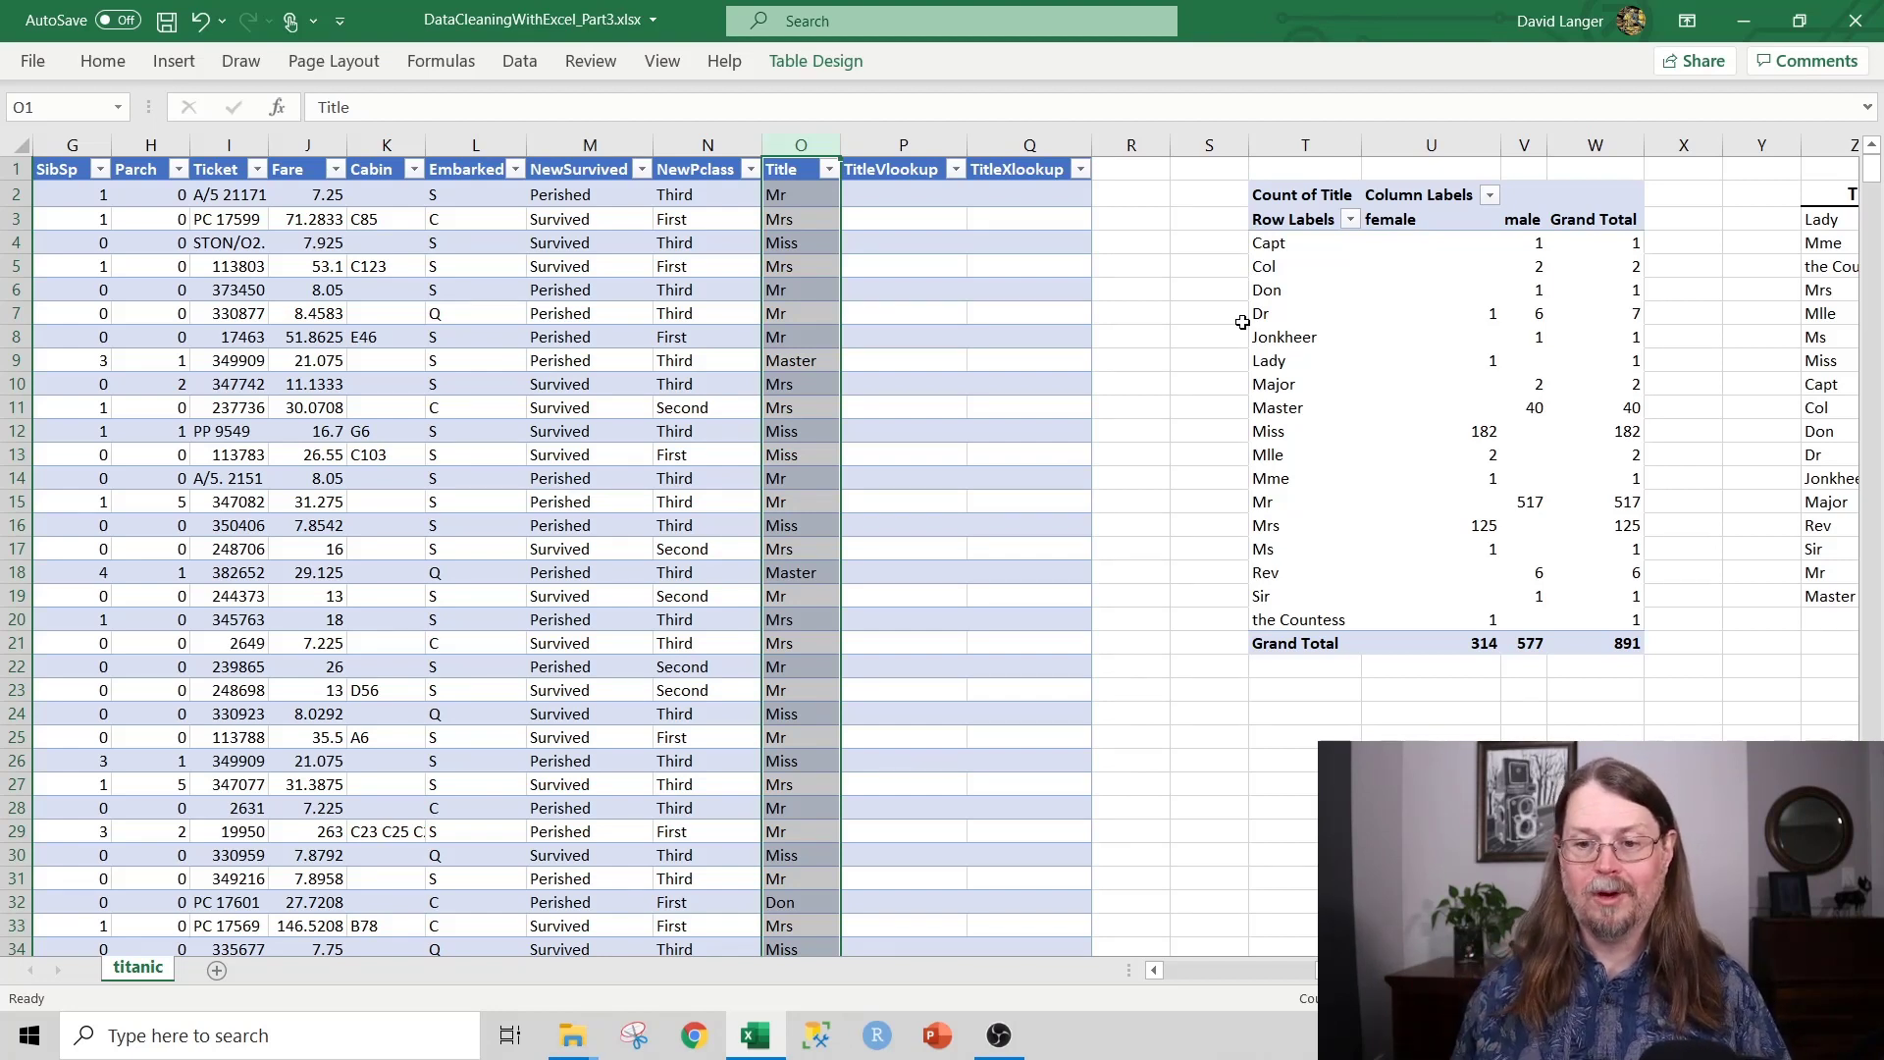
pyautogui.moveTo(1500, 324)
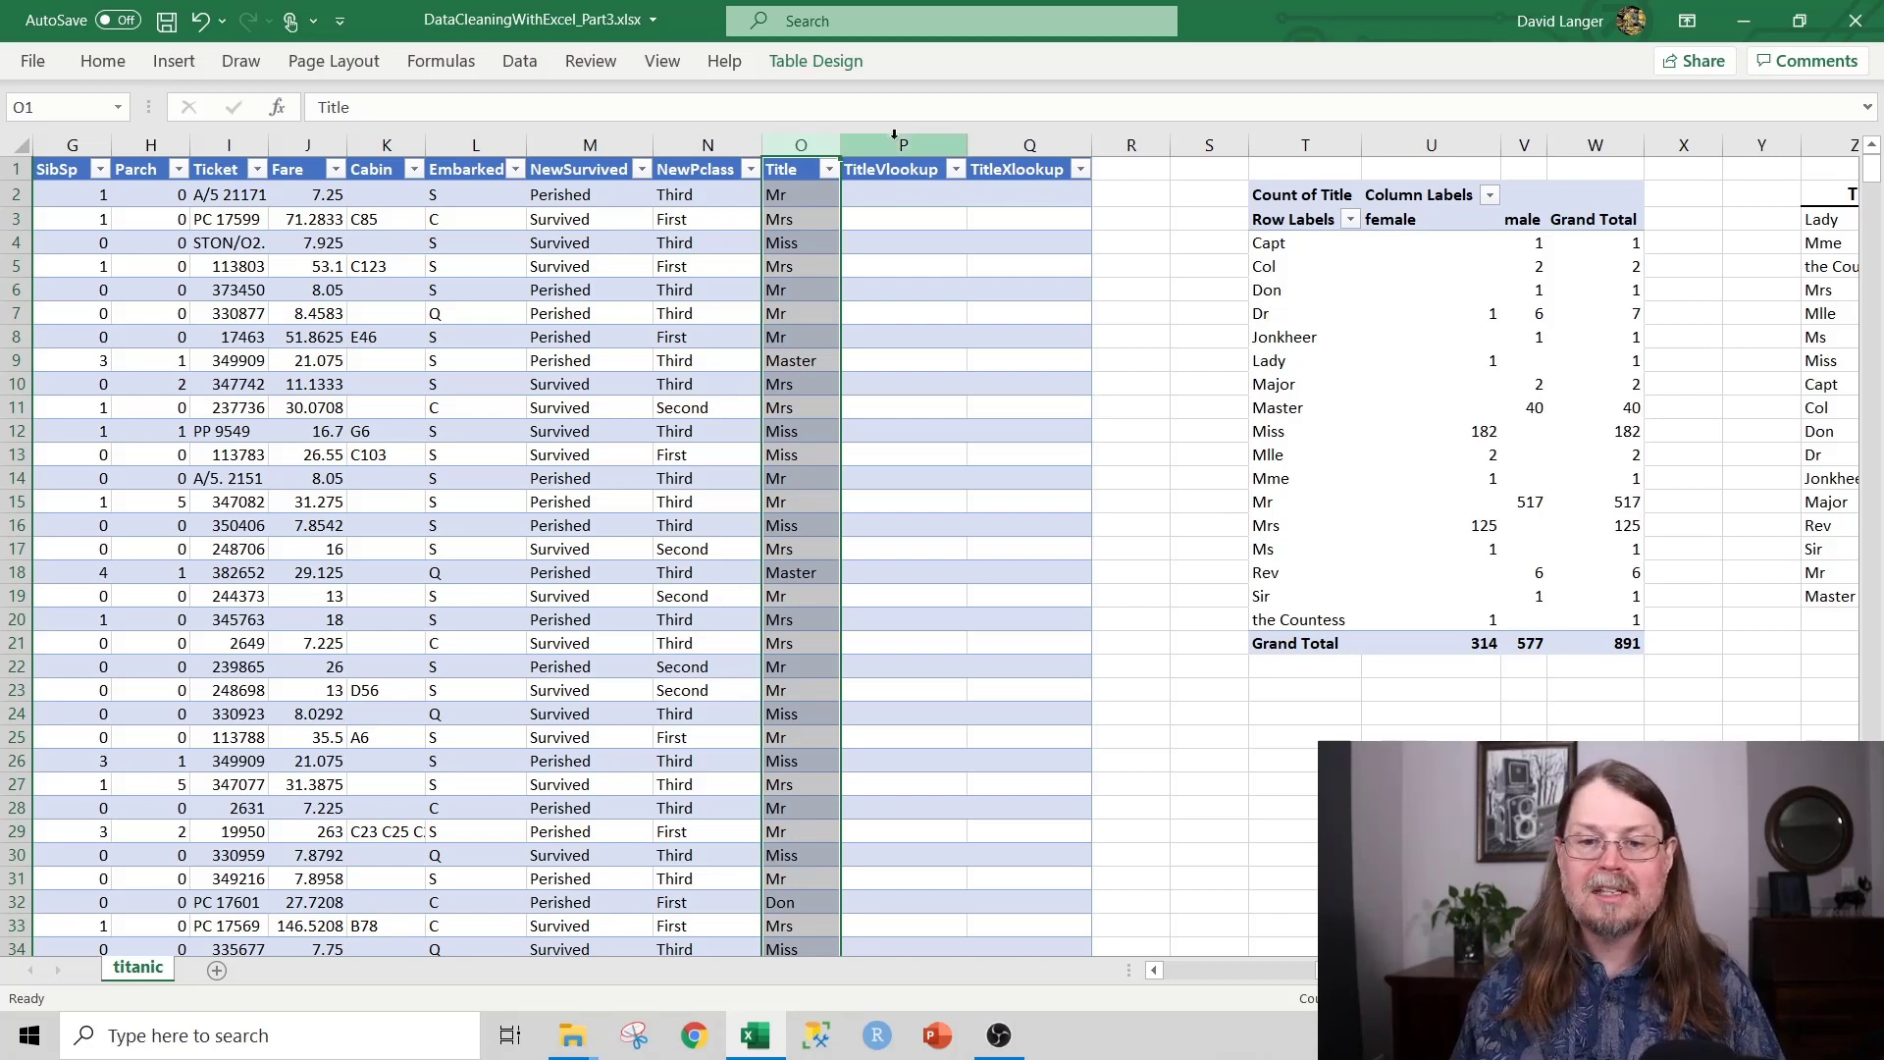
pyautogui.click(906, 145)
pyautogui.click(1011, 145)
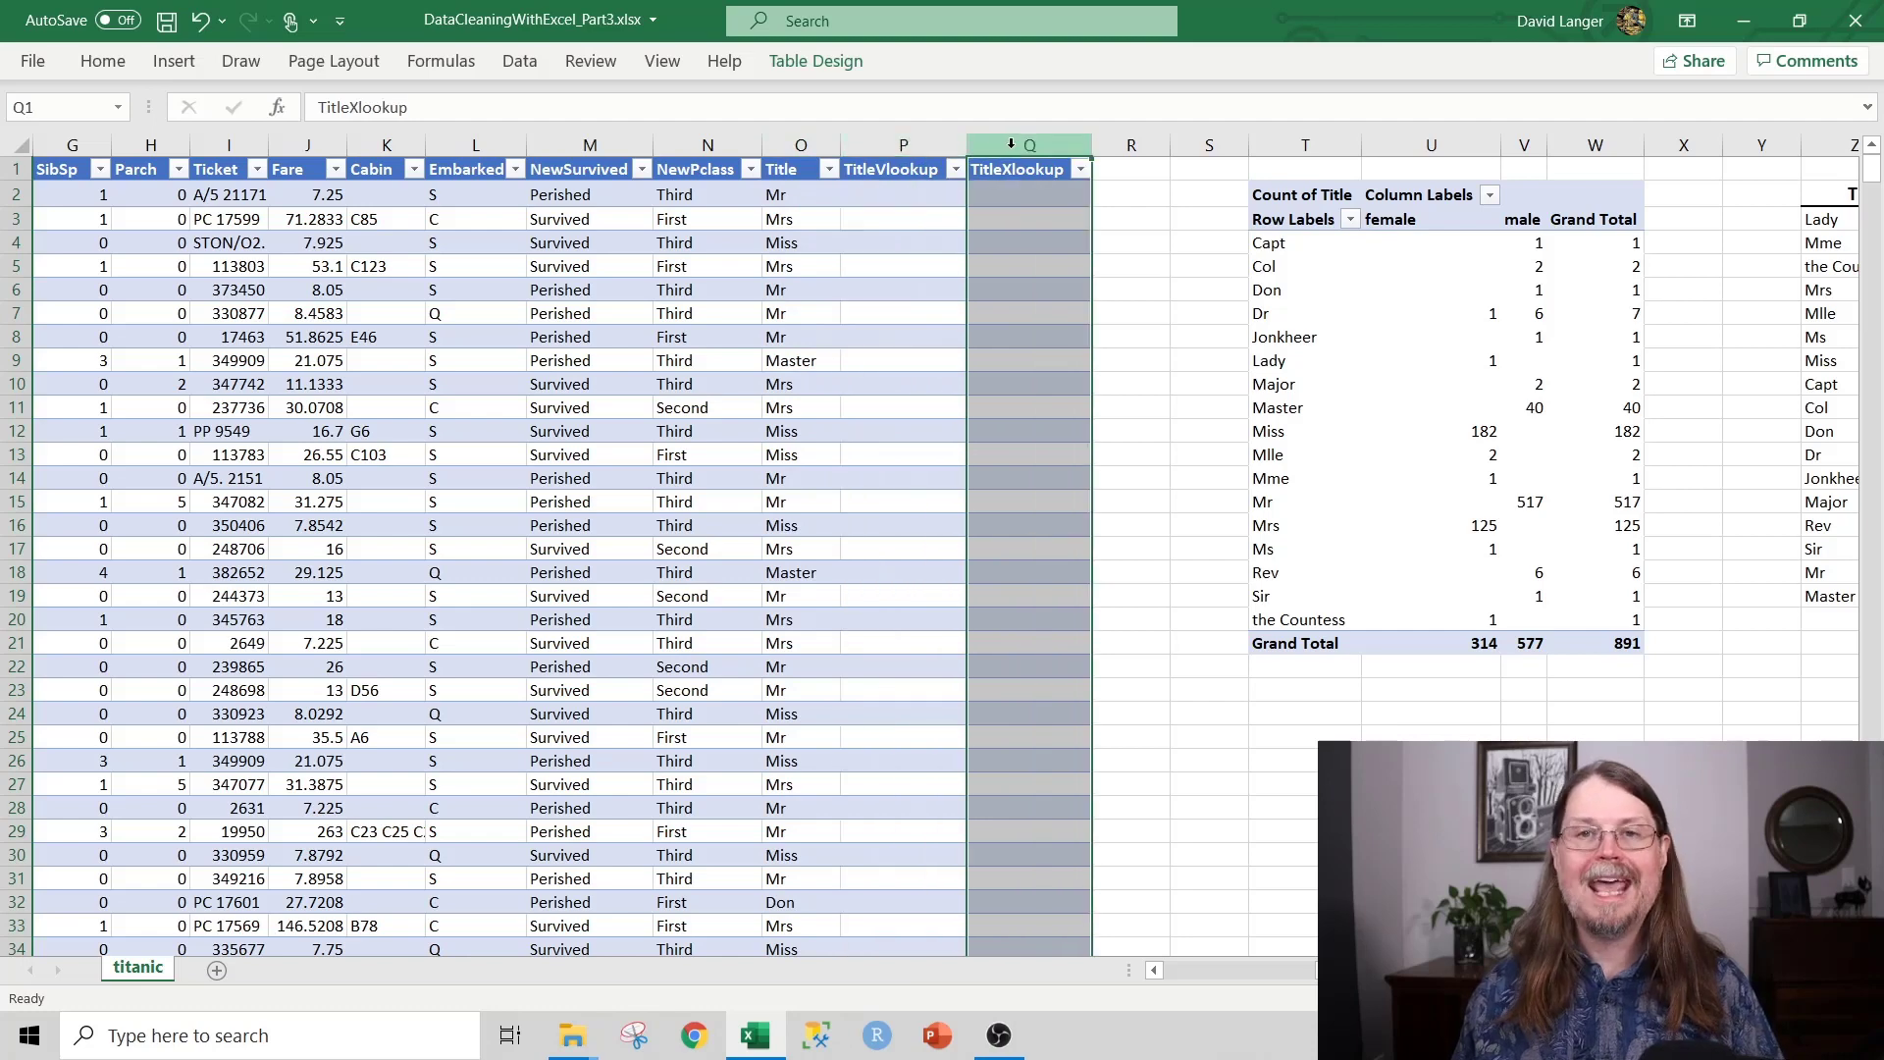
pyautogui.hscroll(3, 1725, 496)
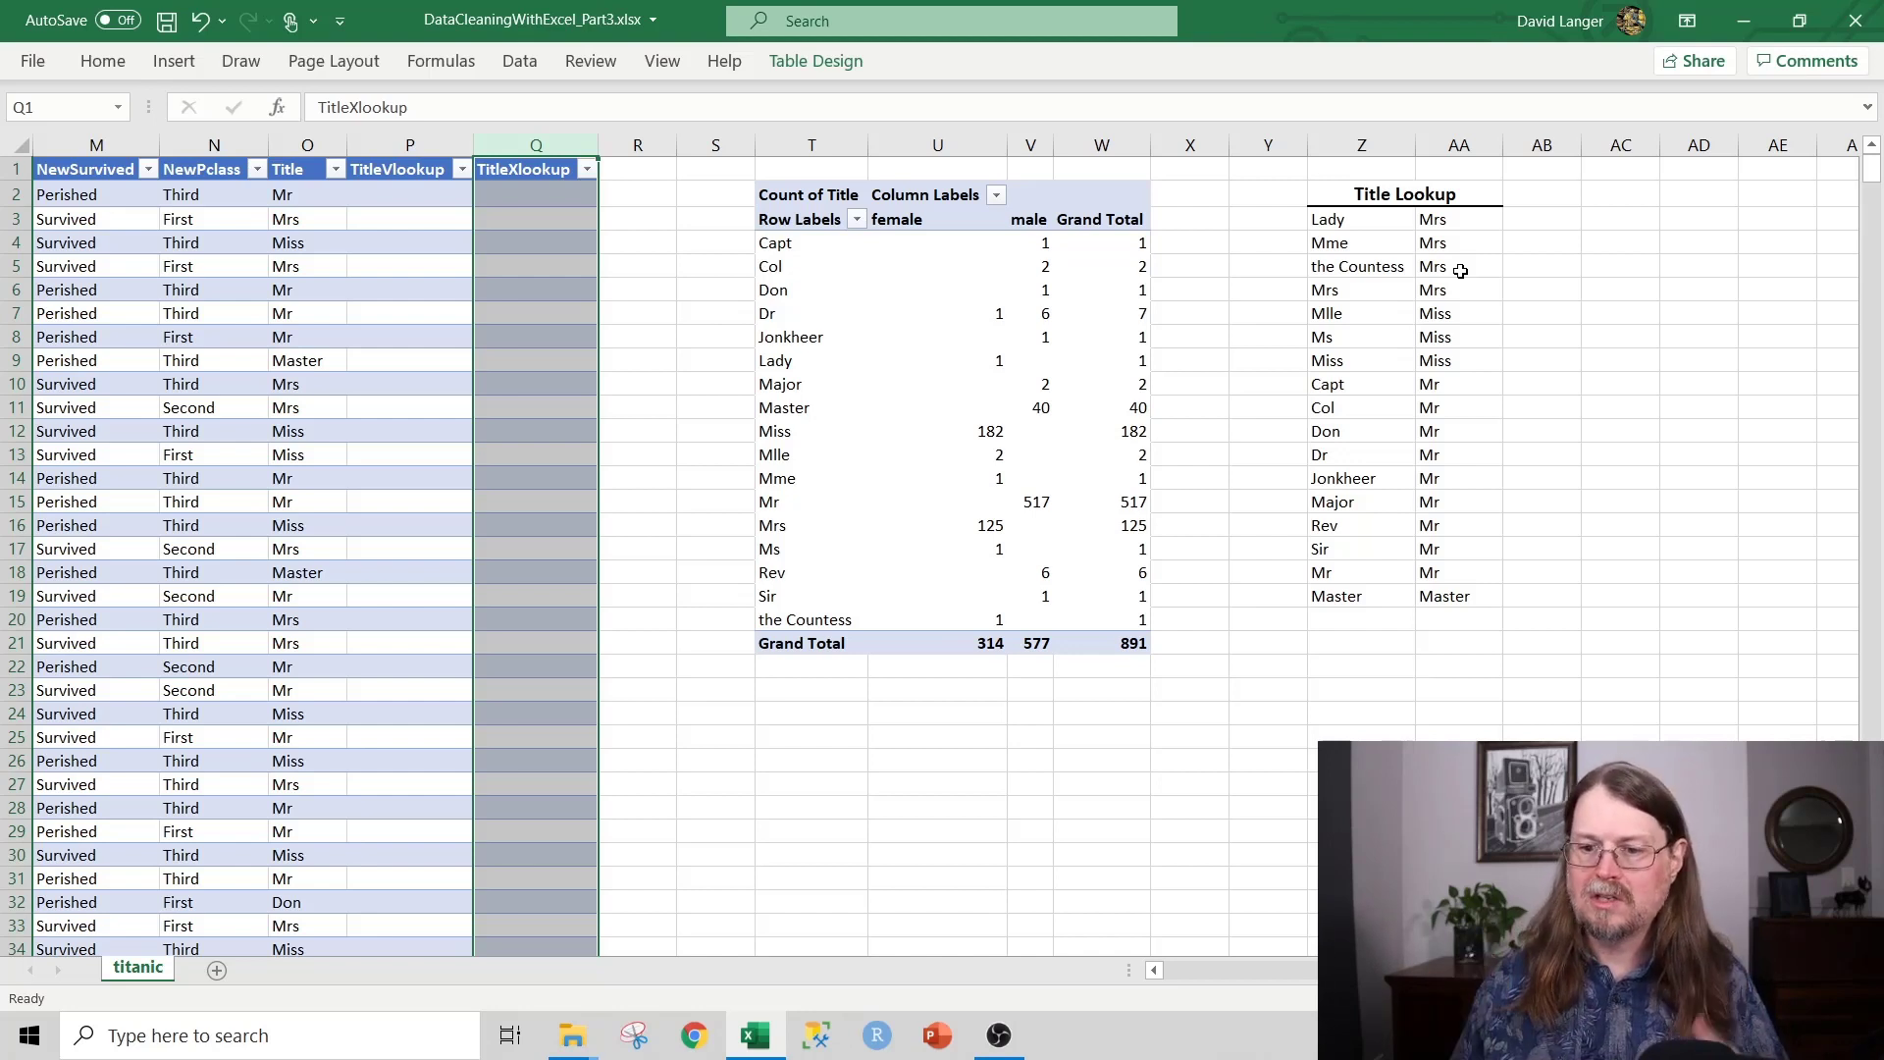
pyautogui.click(1345, 384)
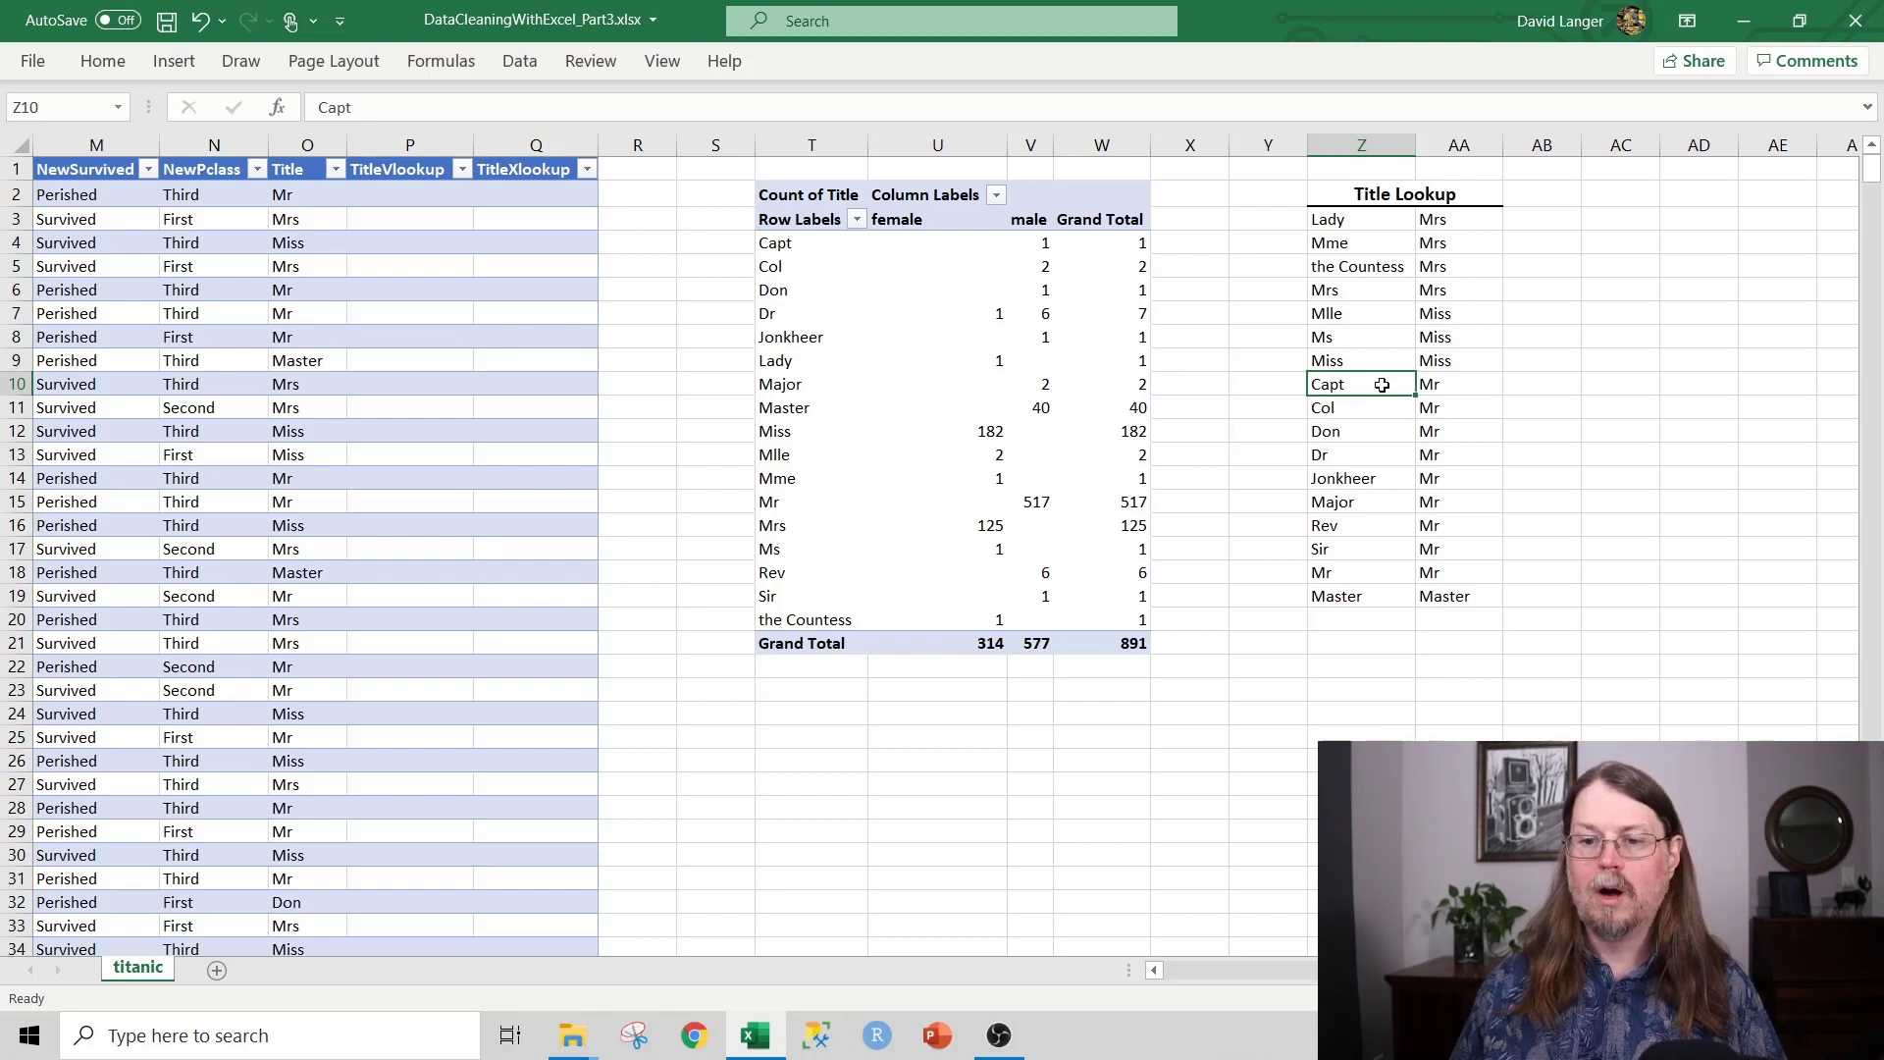
pyautogui.click(1442, 388)
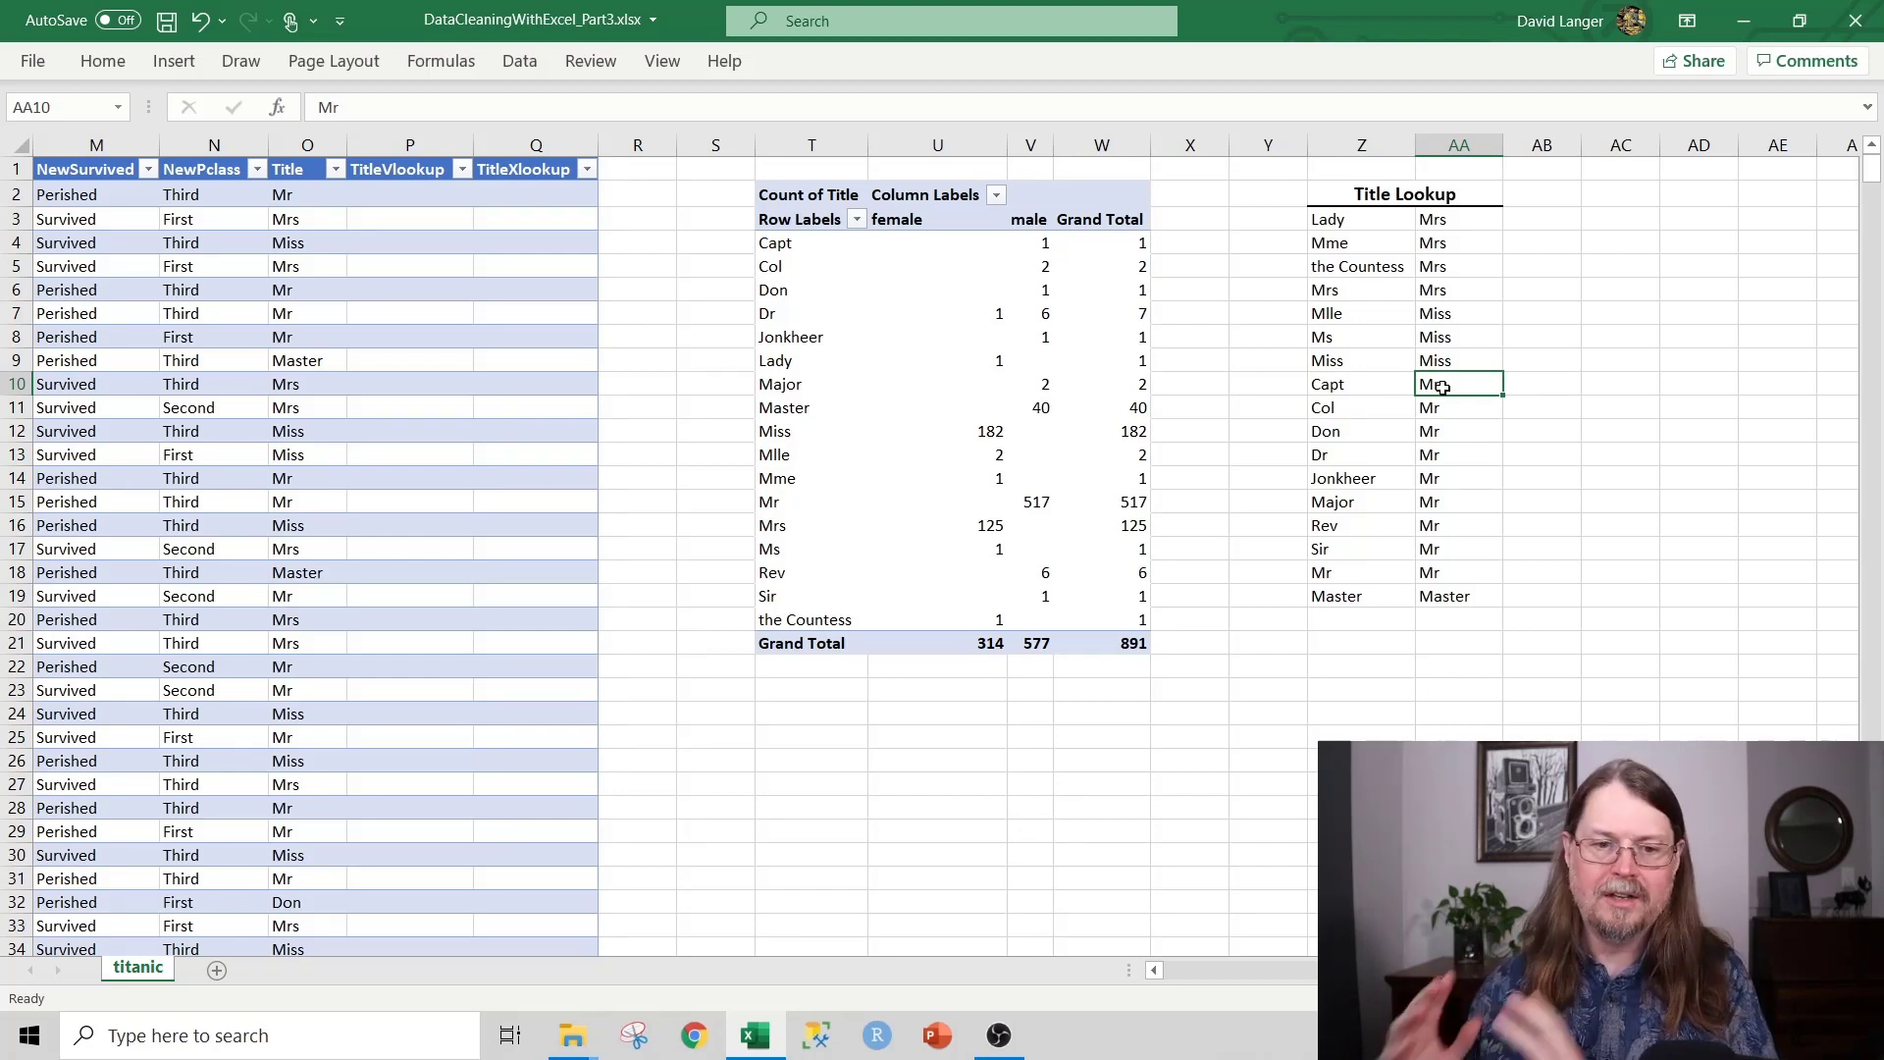
# - Begin a VLOOKUP formula in P2 of the TitleVlookup column with lookup value O2 and table array $Z$3:$AA19
pyautogui.click(413, 194)
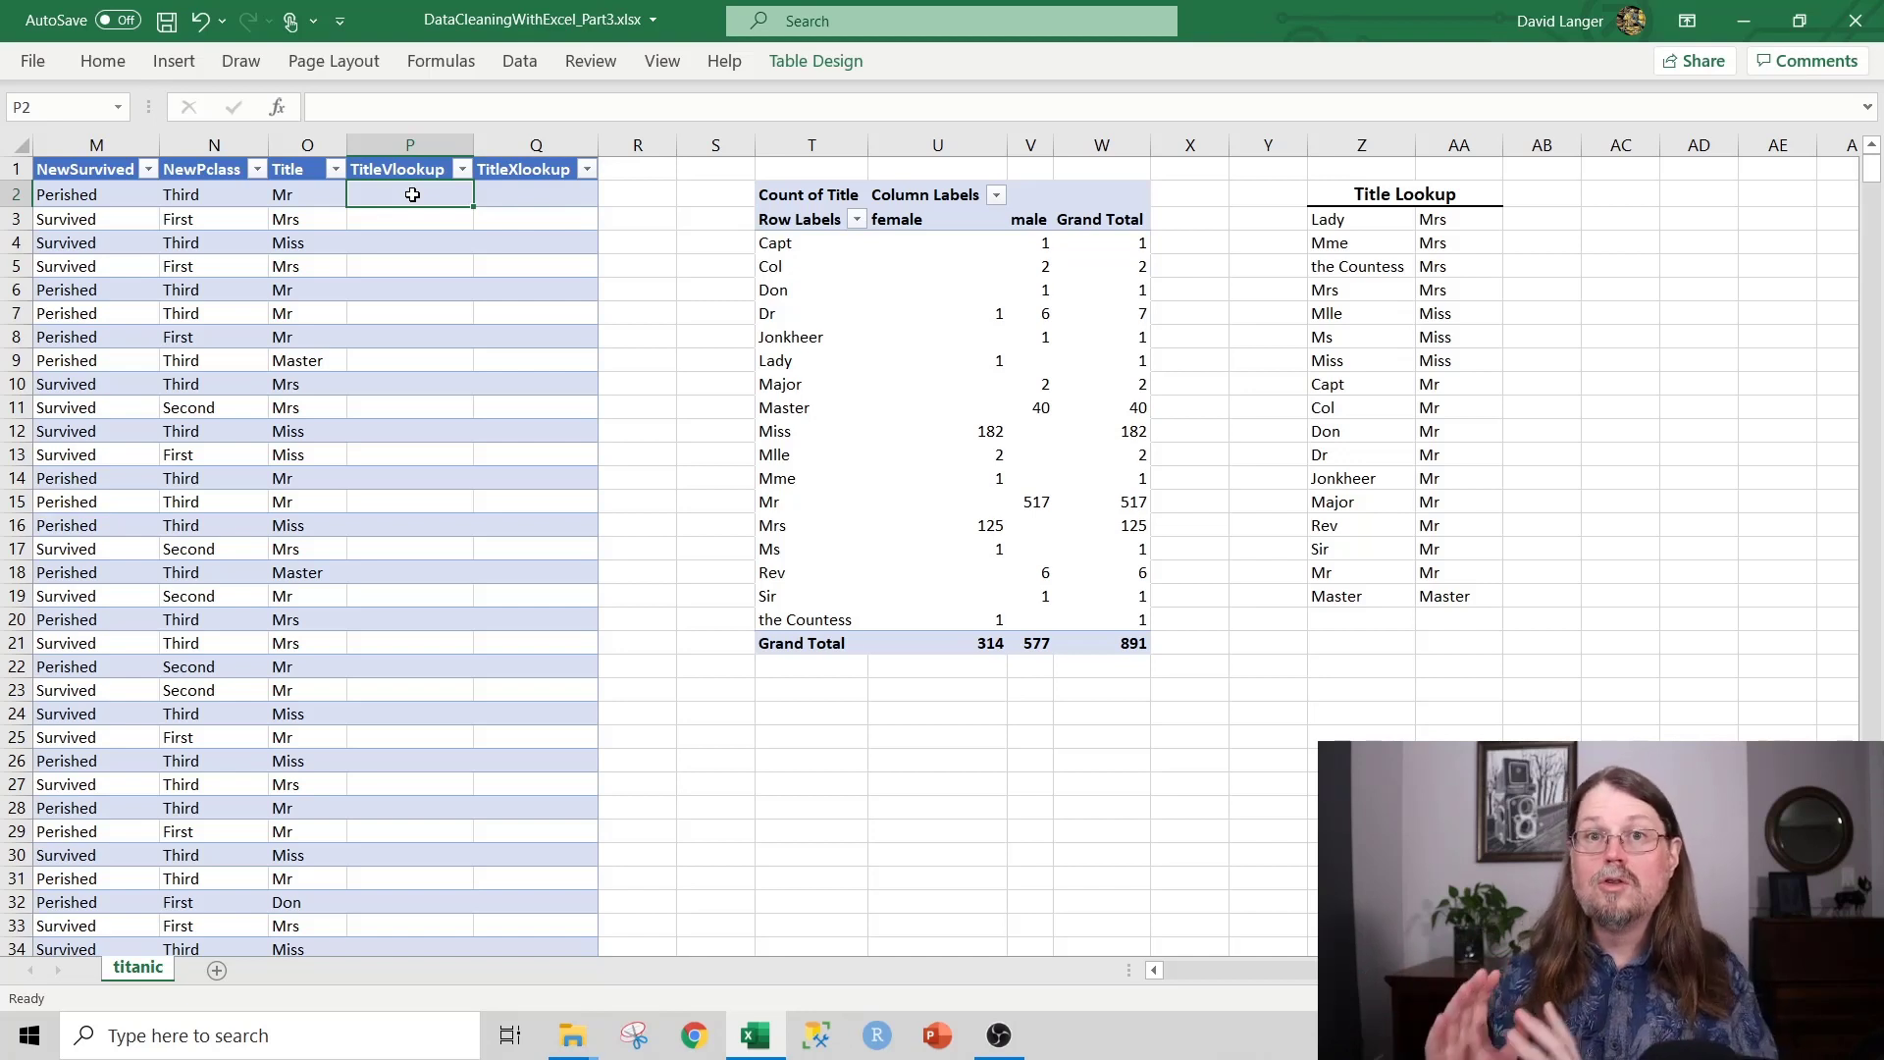
pyautogui.write('=VLO')
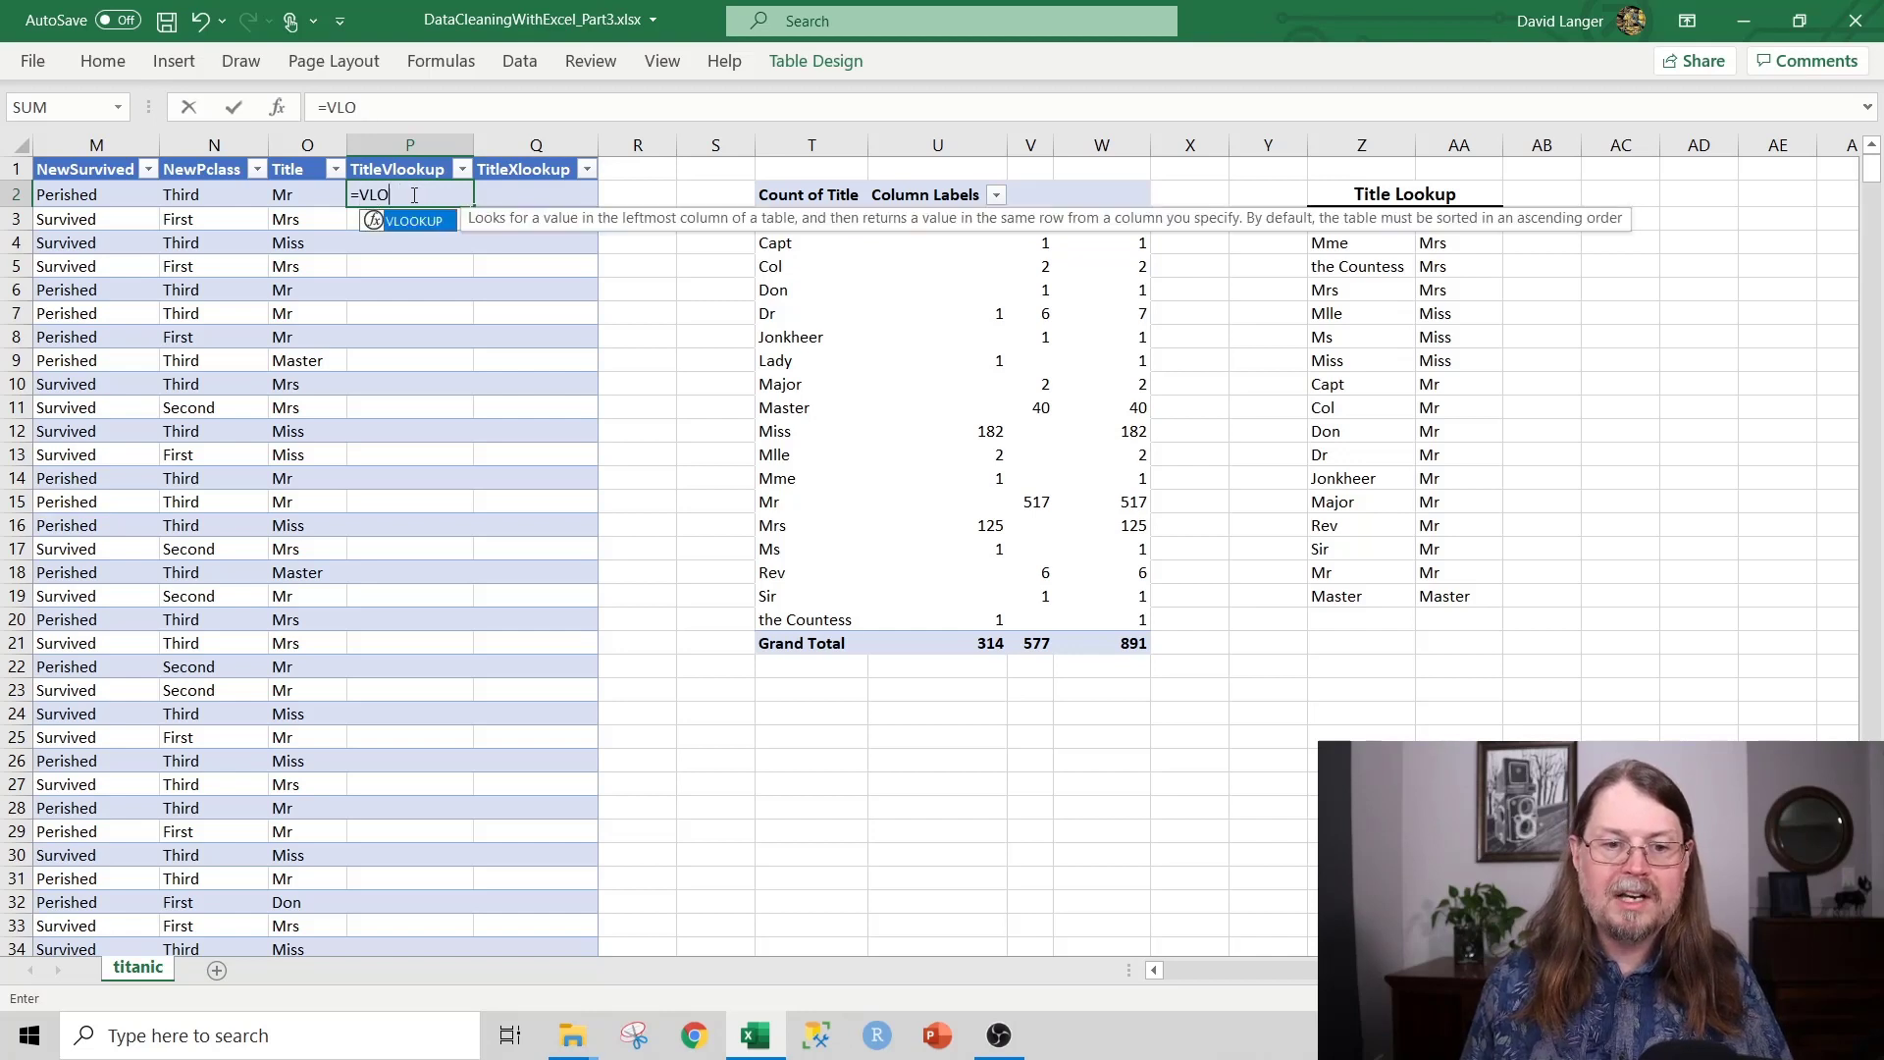
pyautogui.write('OKUP')
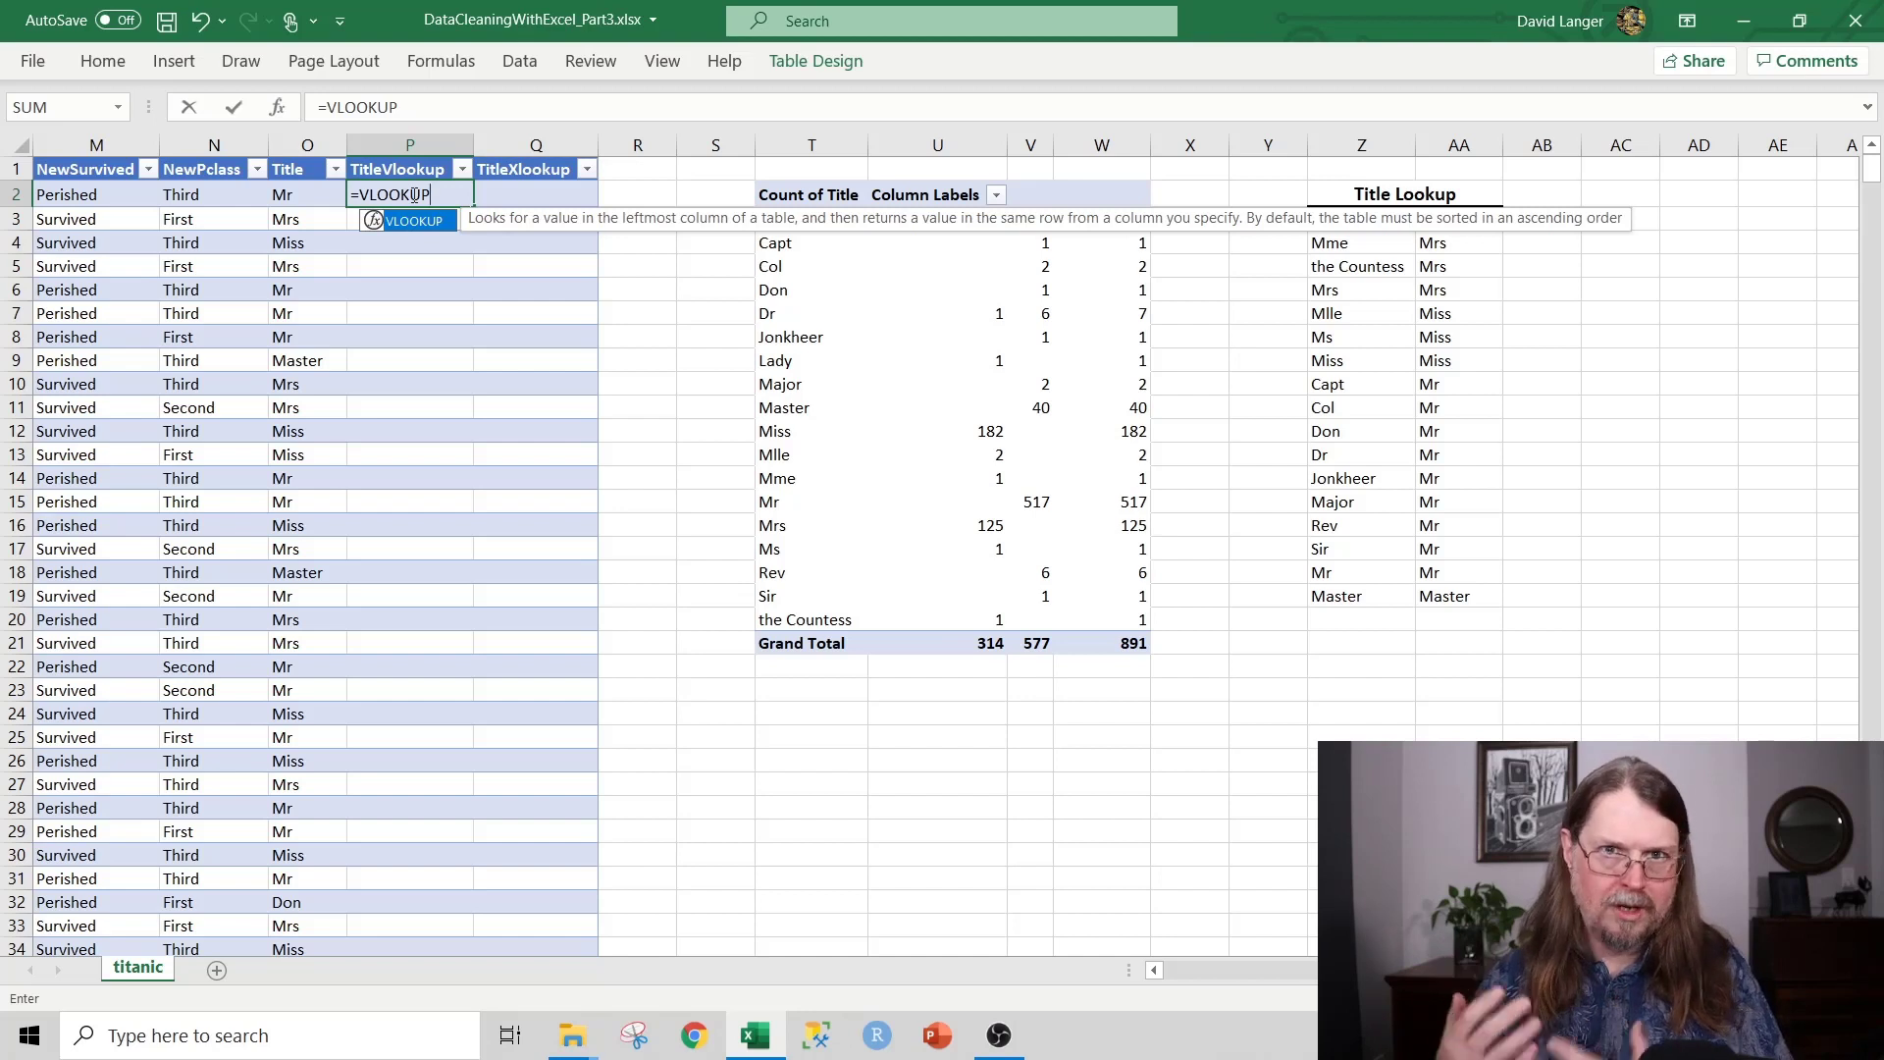
pyautogui.write('(')
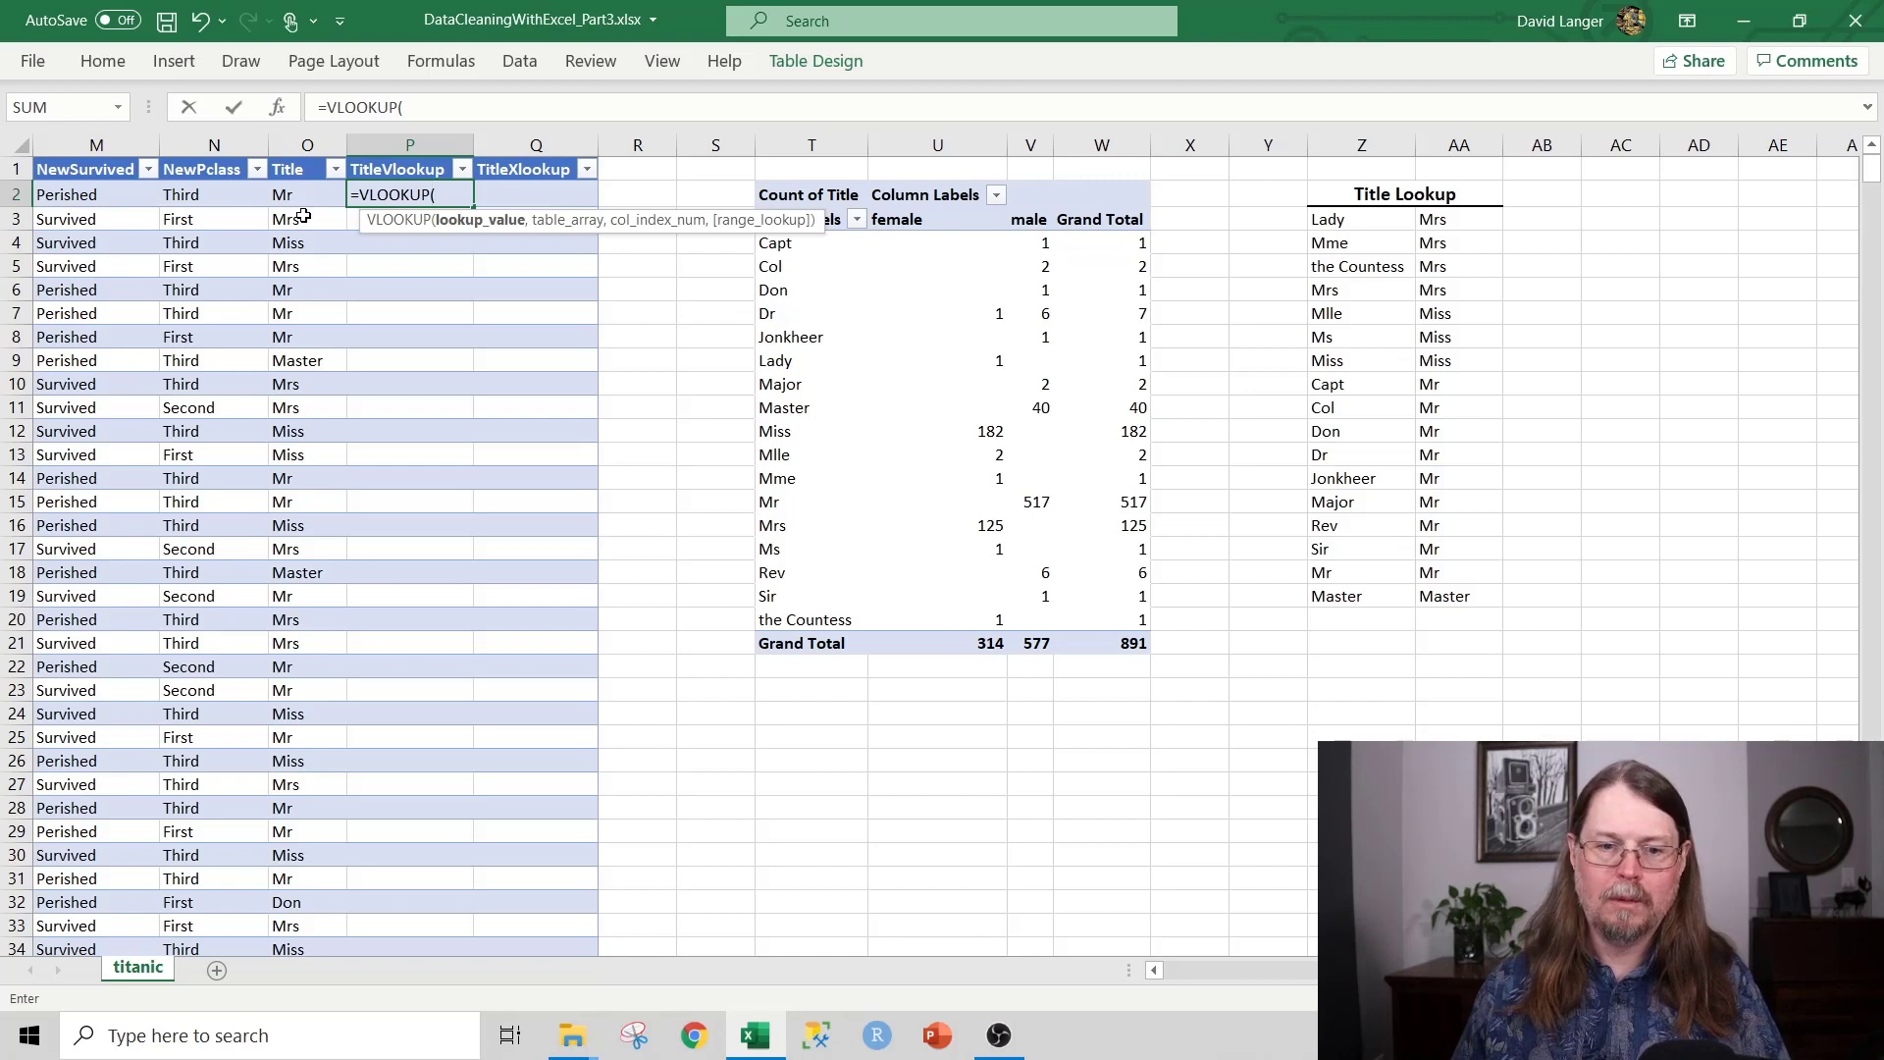
pyautogui.write('O2')
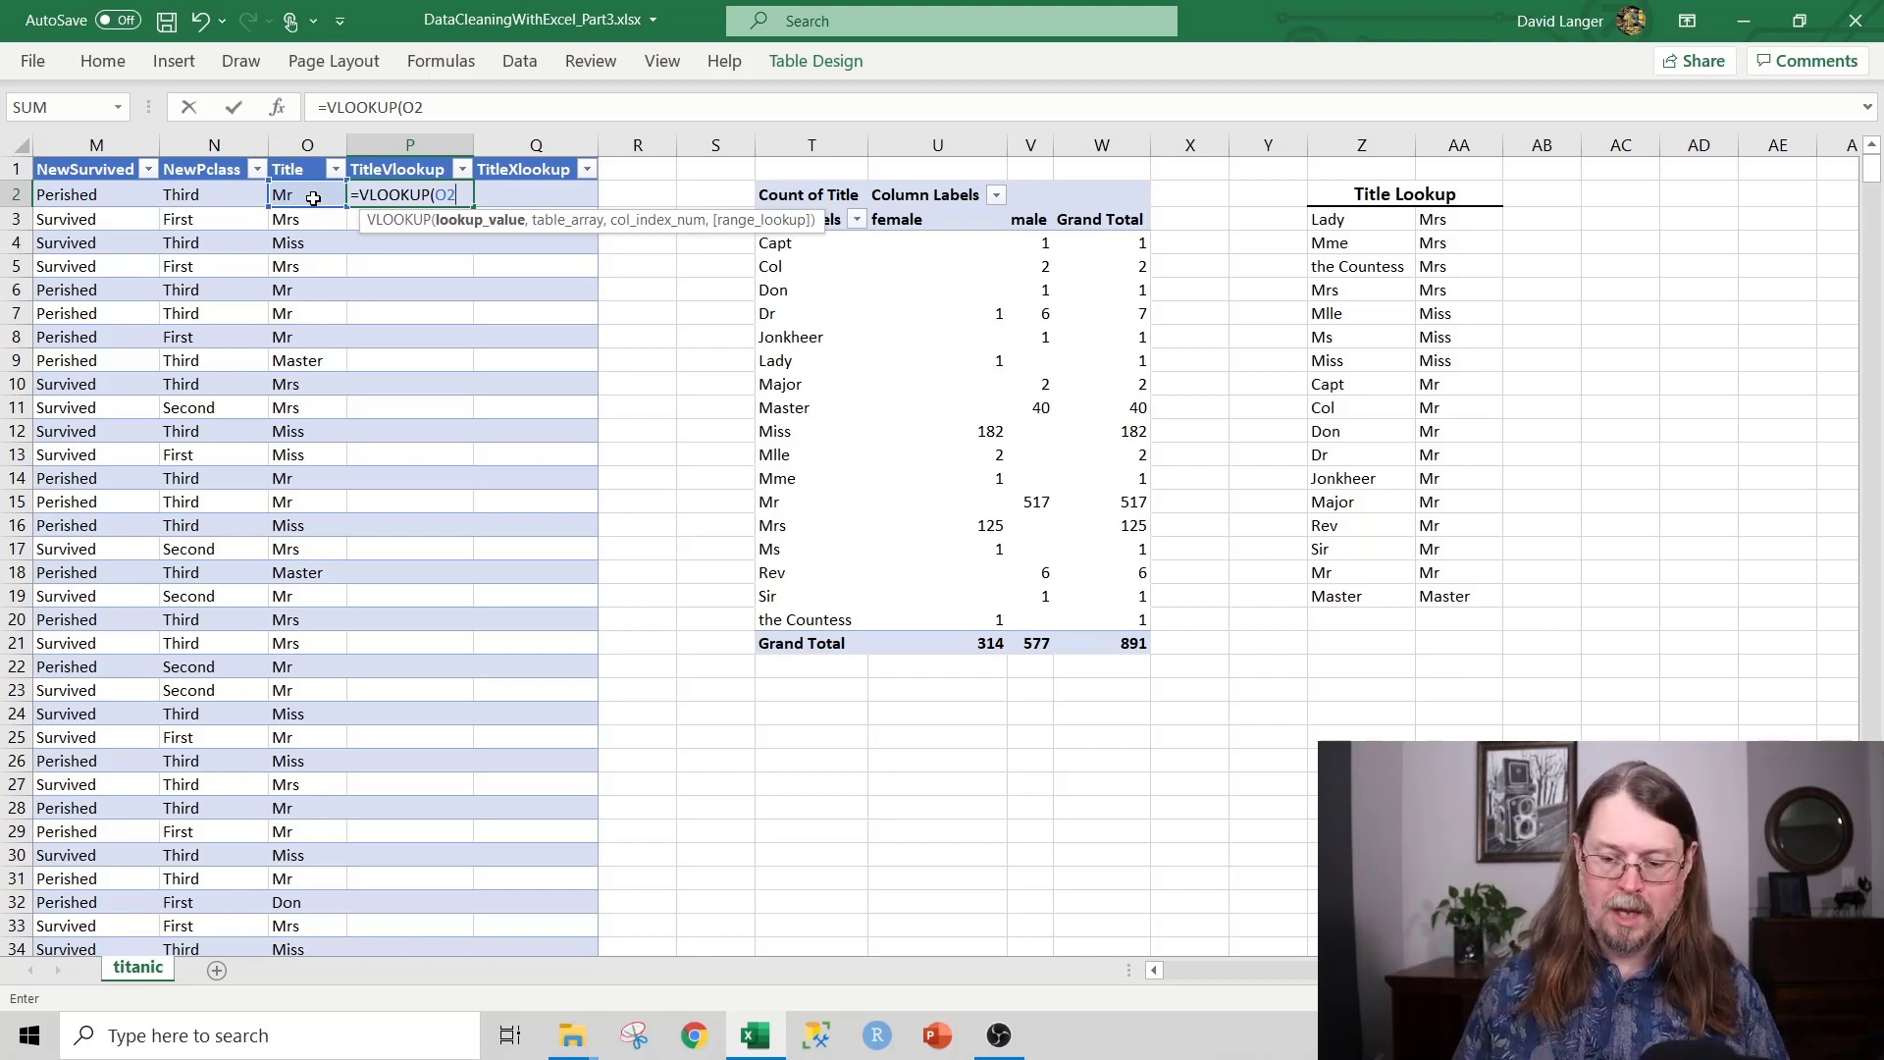
pyautogui.write(',')
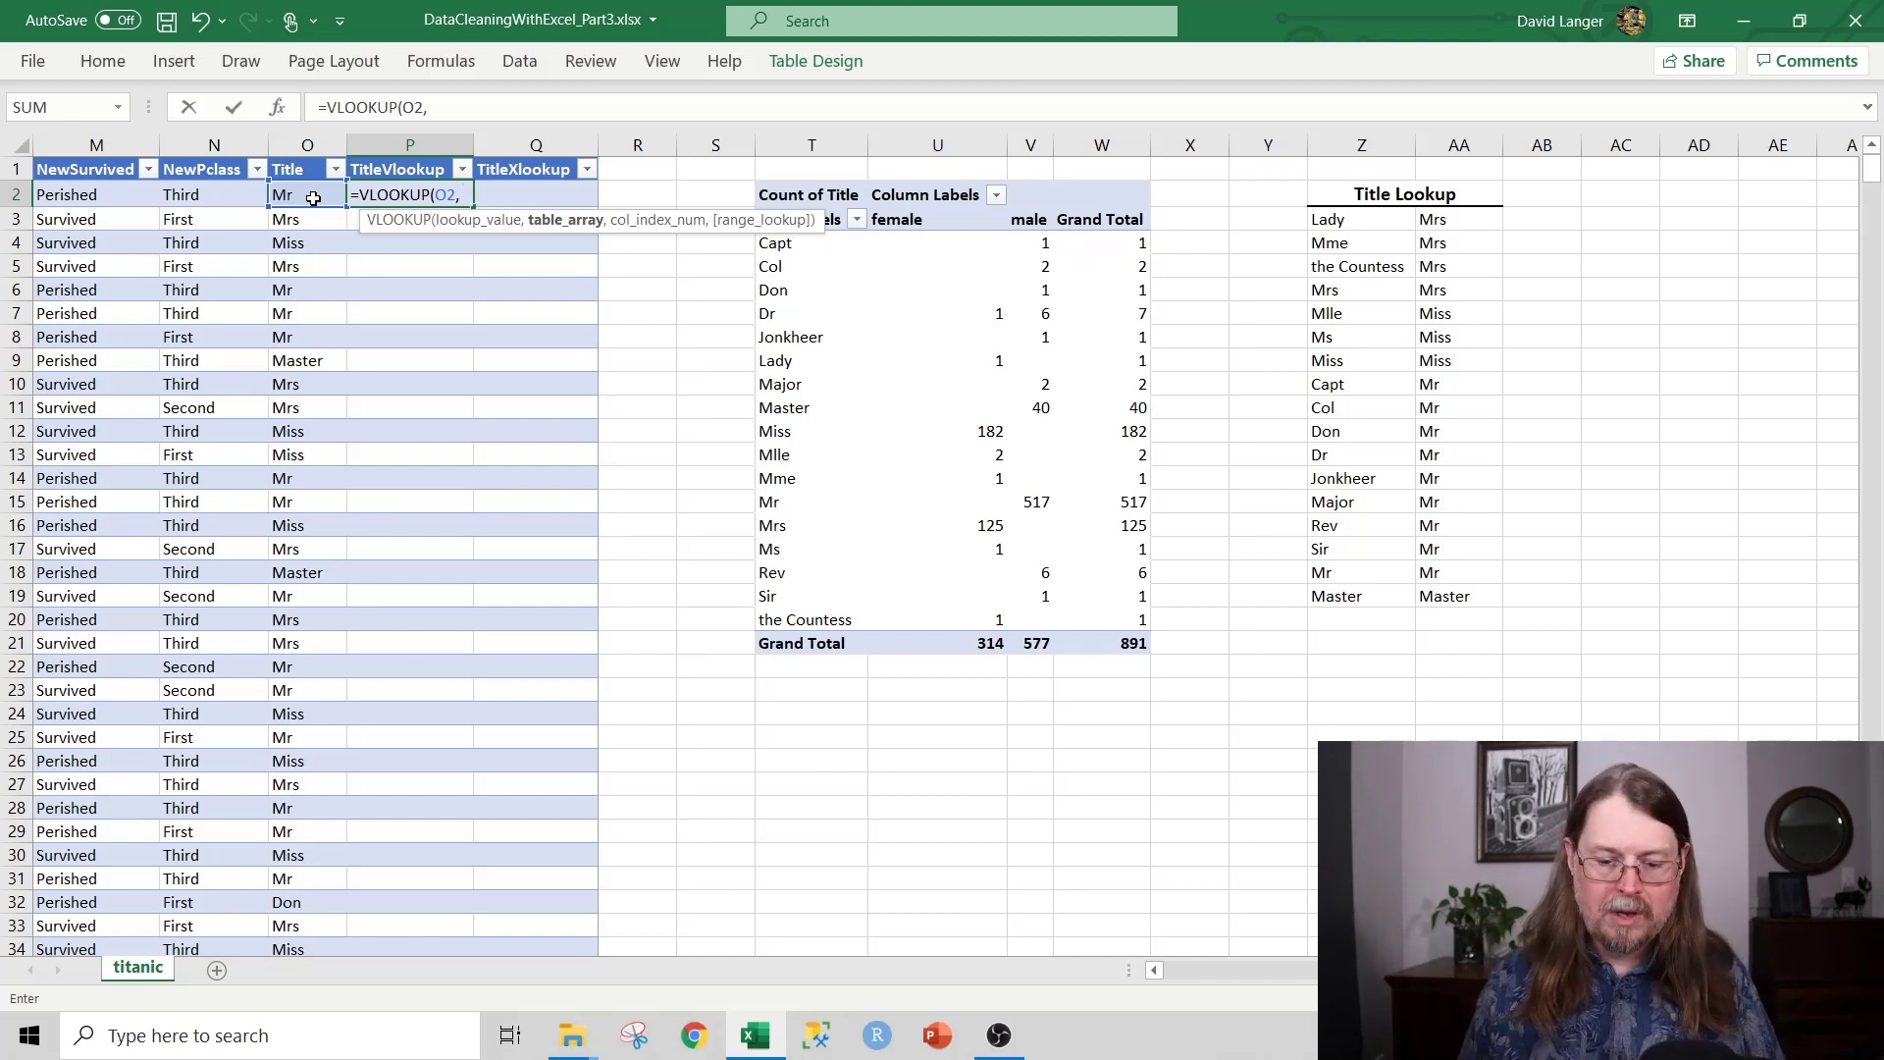
pyautogui.write('$Z')
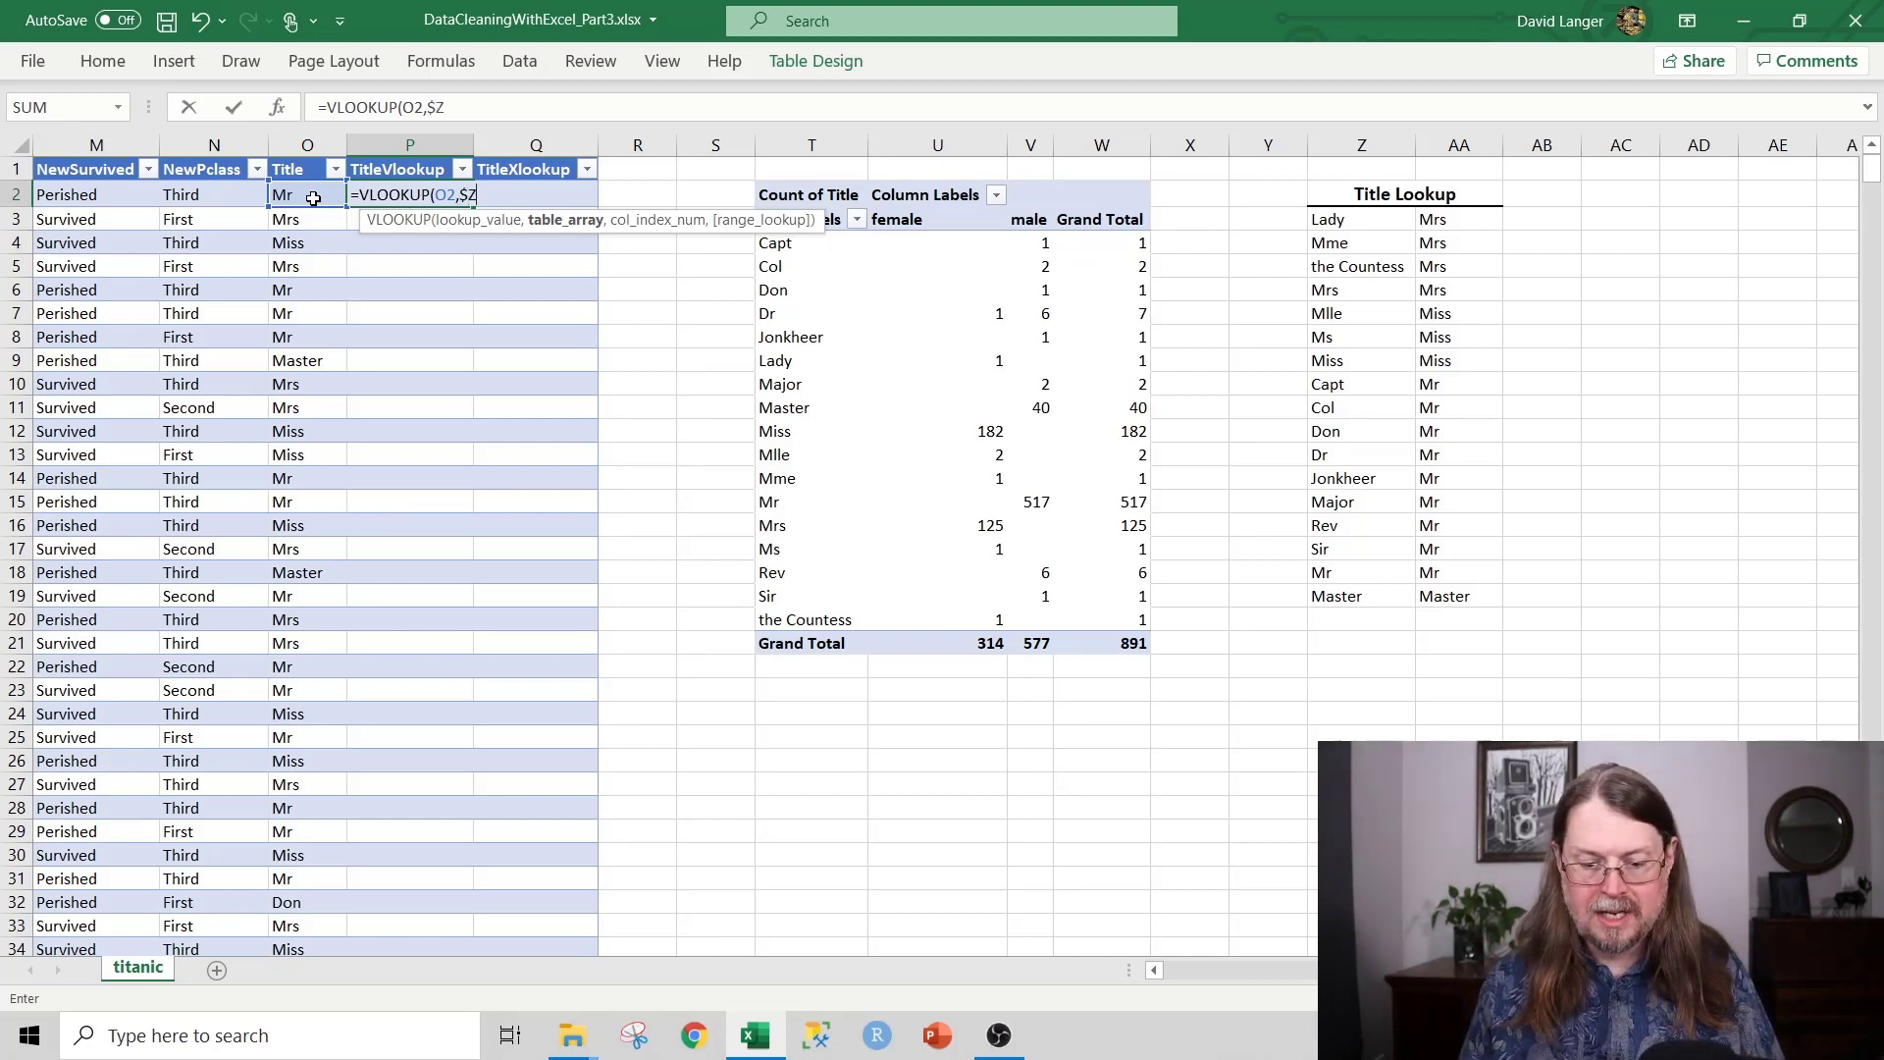
pyautogui.write('$3:')
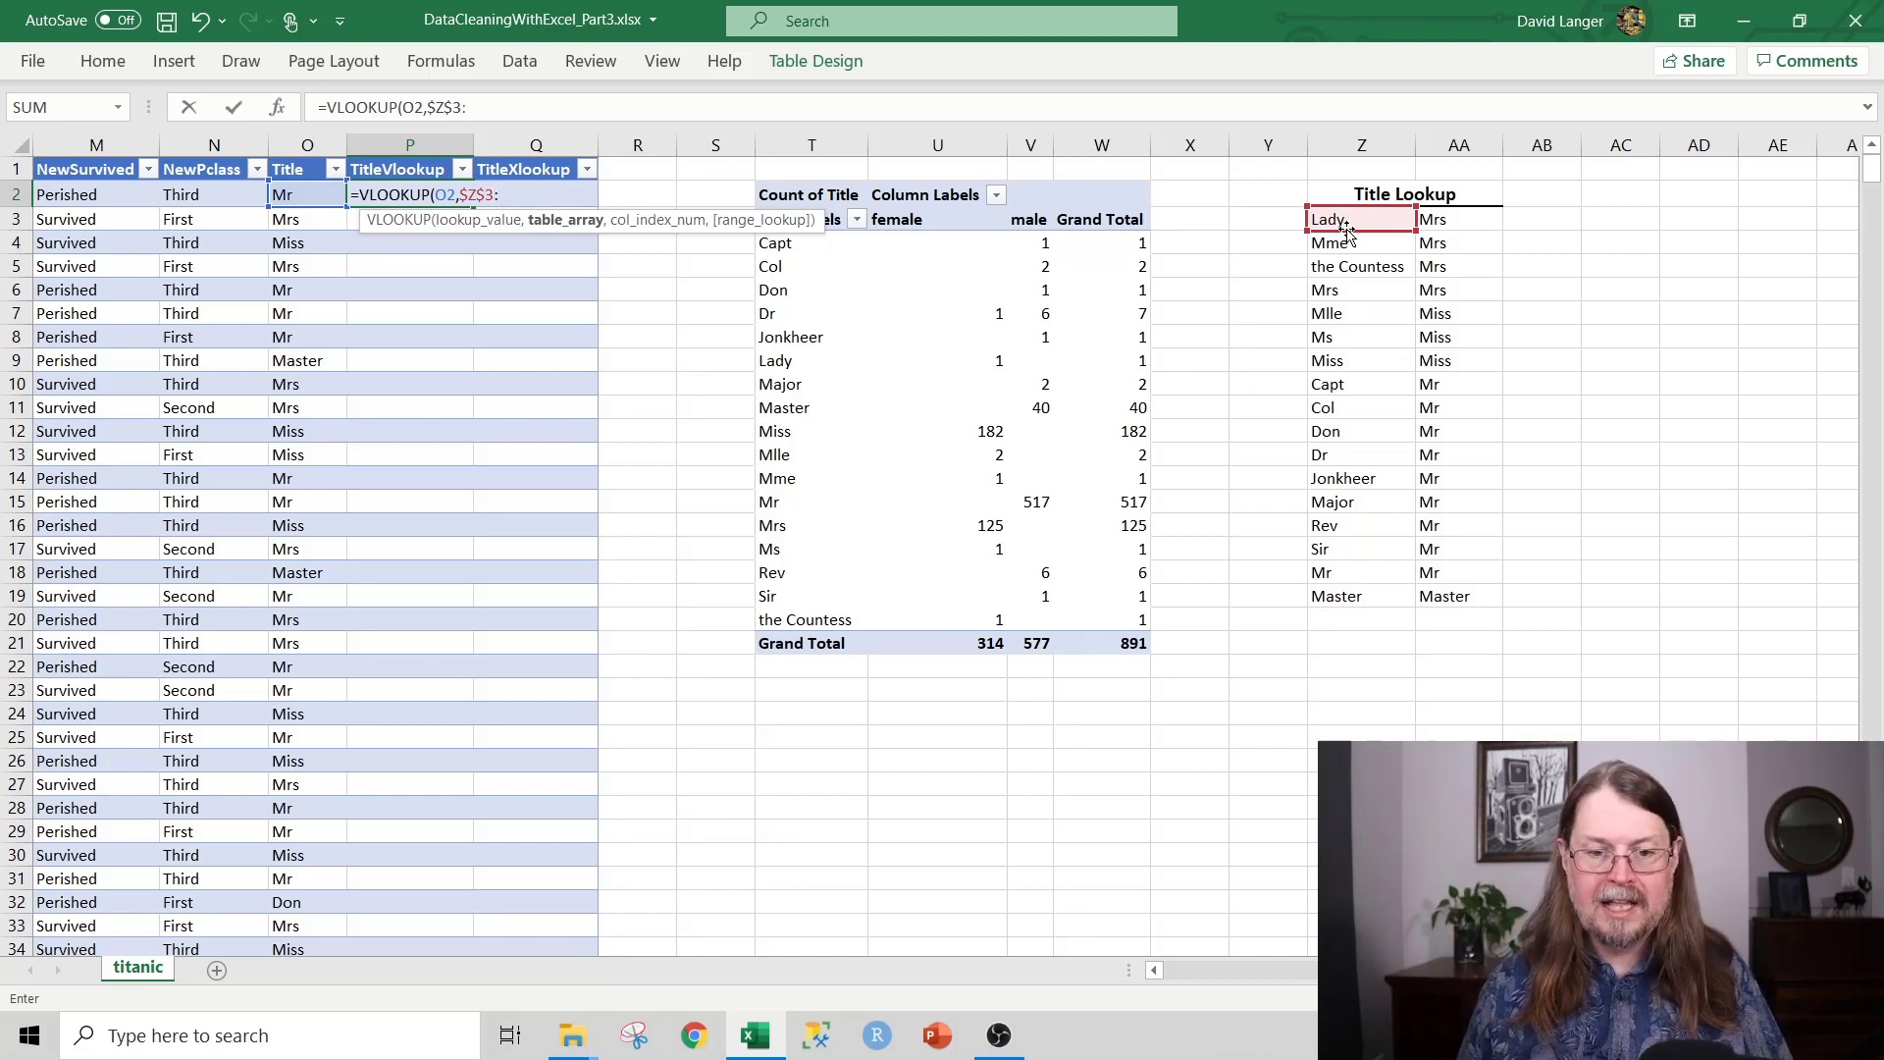
pyautogui.write('$AA19')
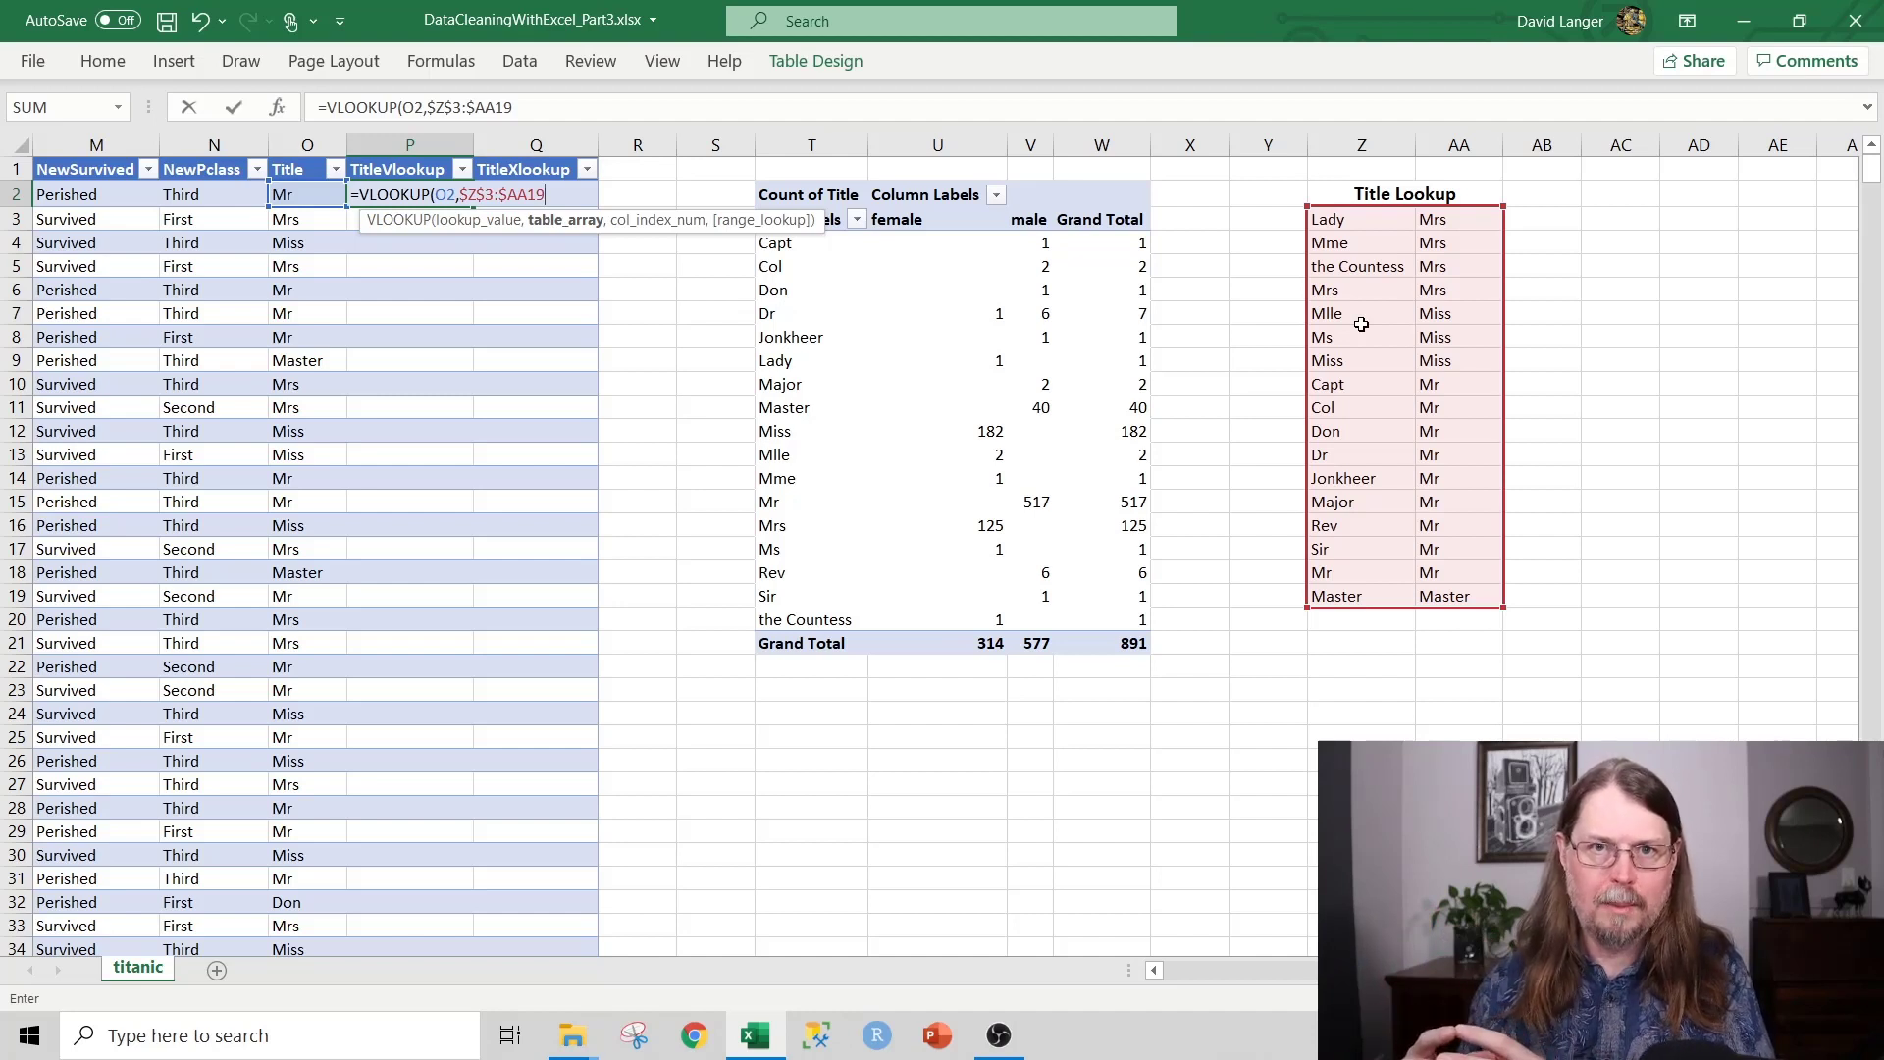
# - Complete the VLOOKUP formula in P2 with column index 2 and exact match FALSE, and enter it for the TitleVlookup column
pyautogui.write(',')
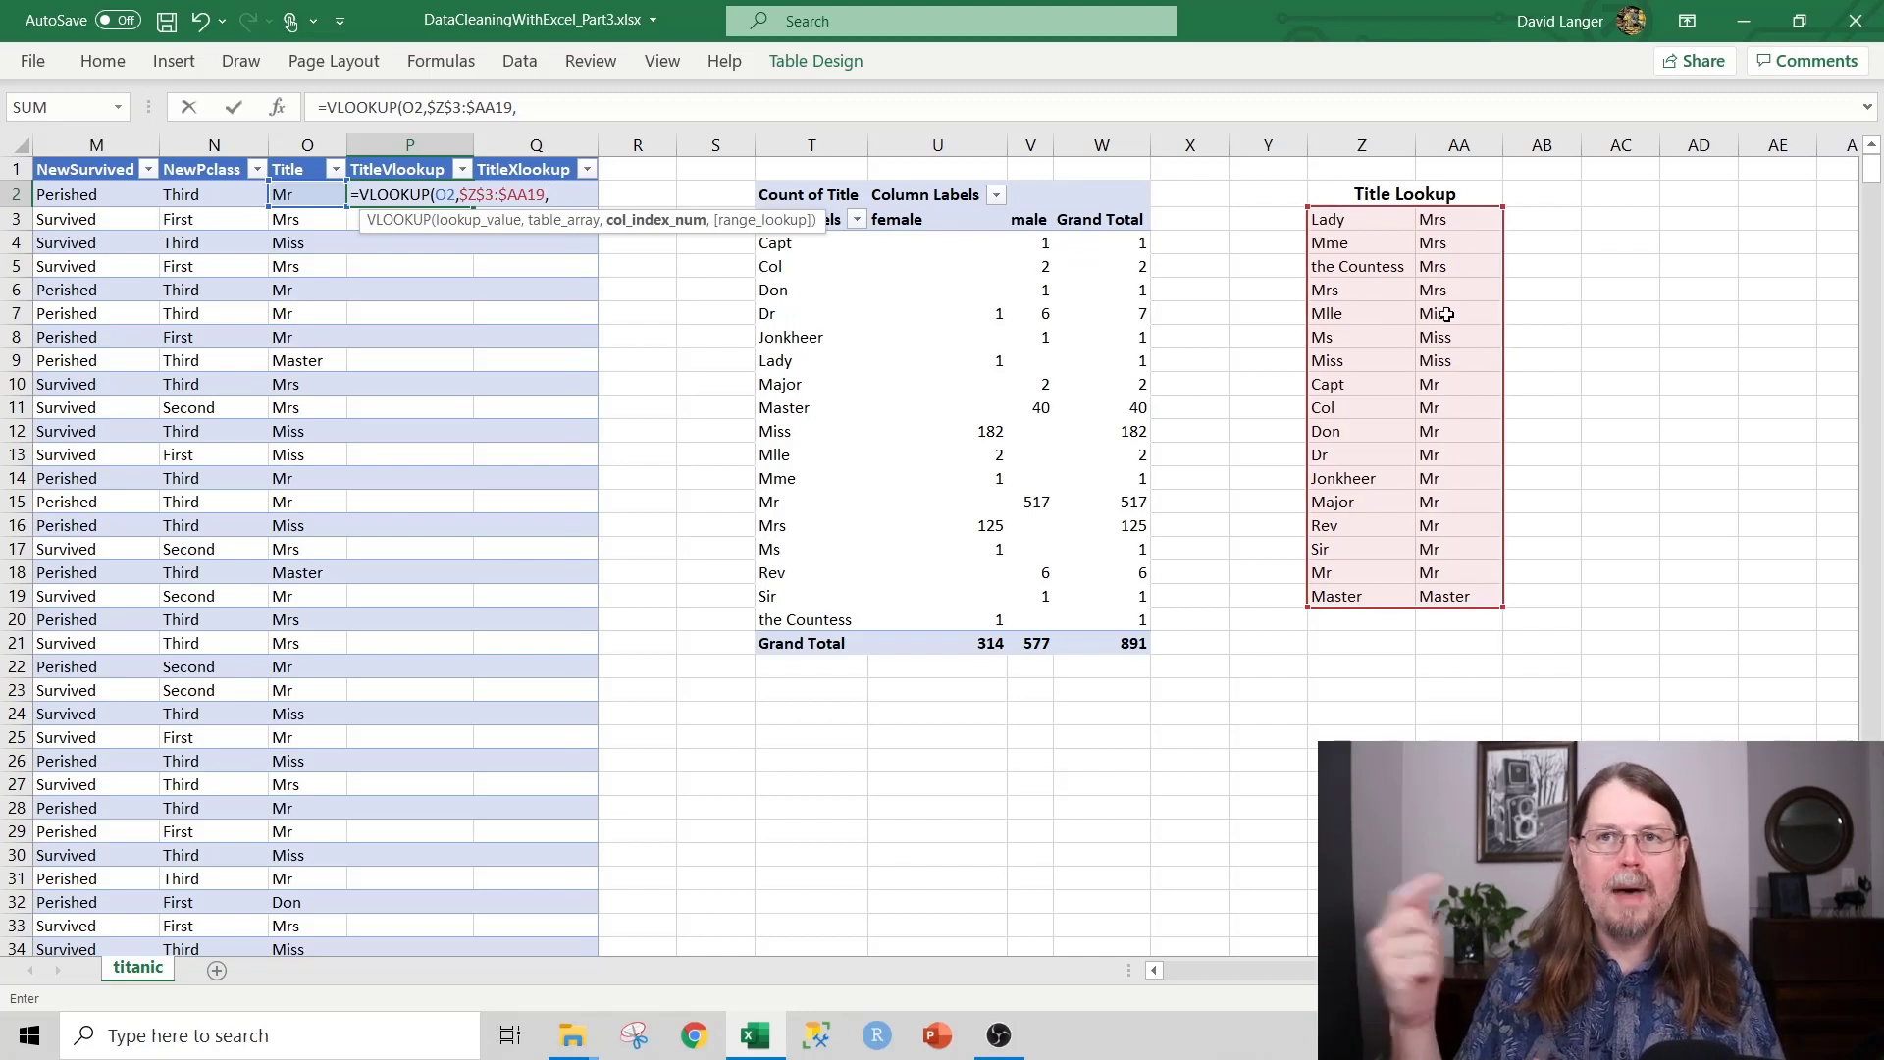
pyautogui.write('2')
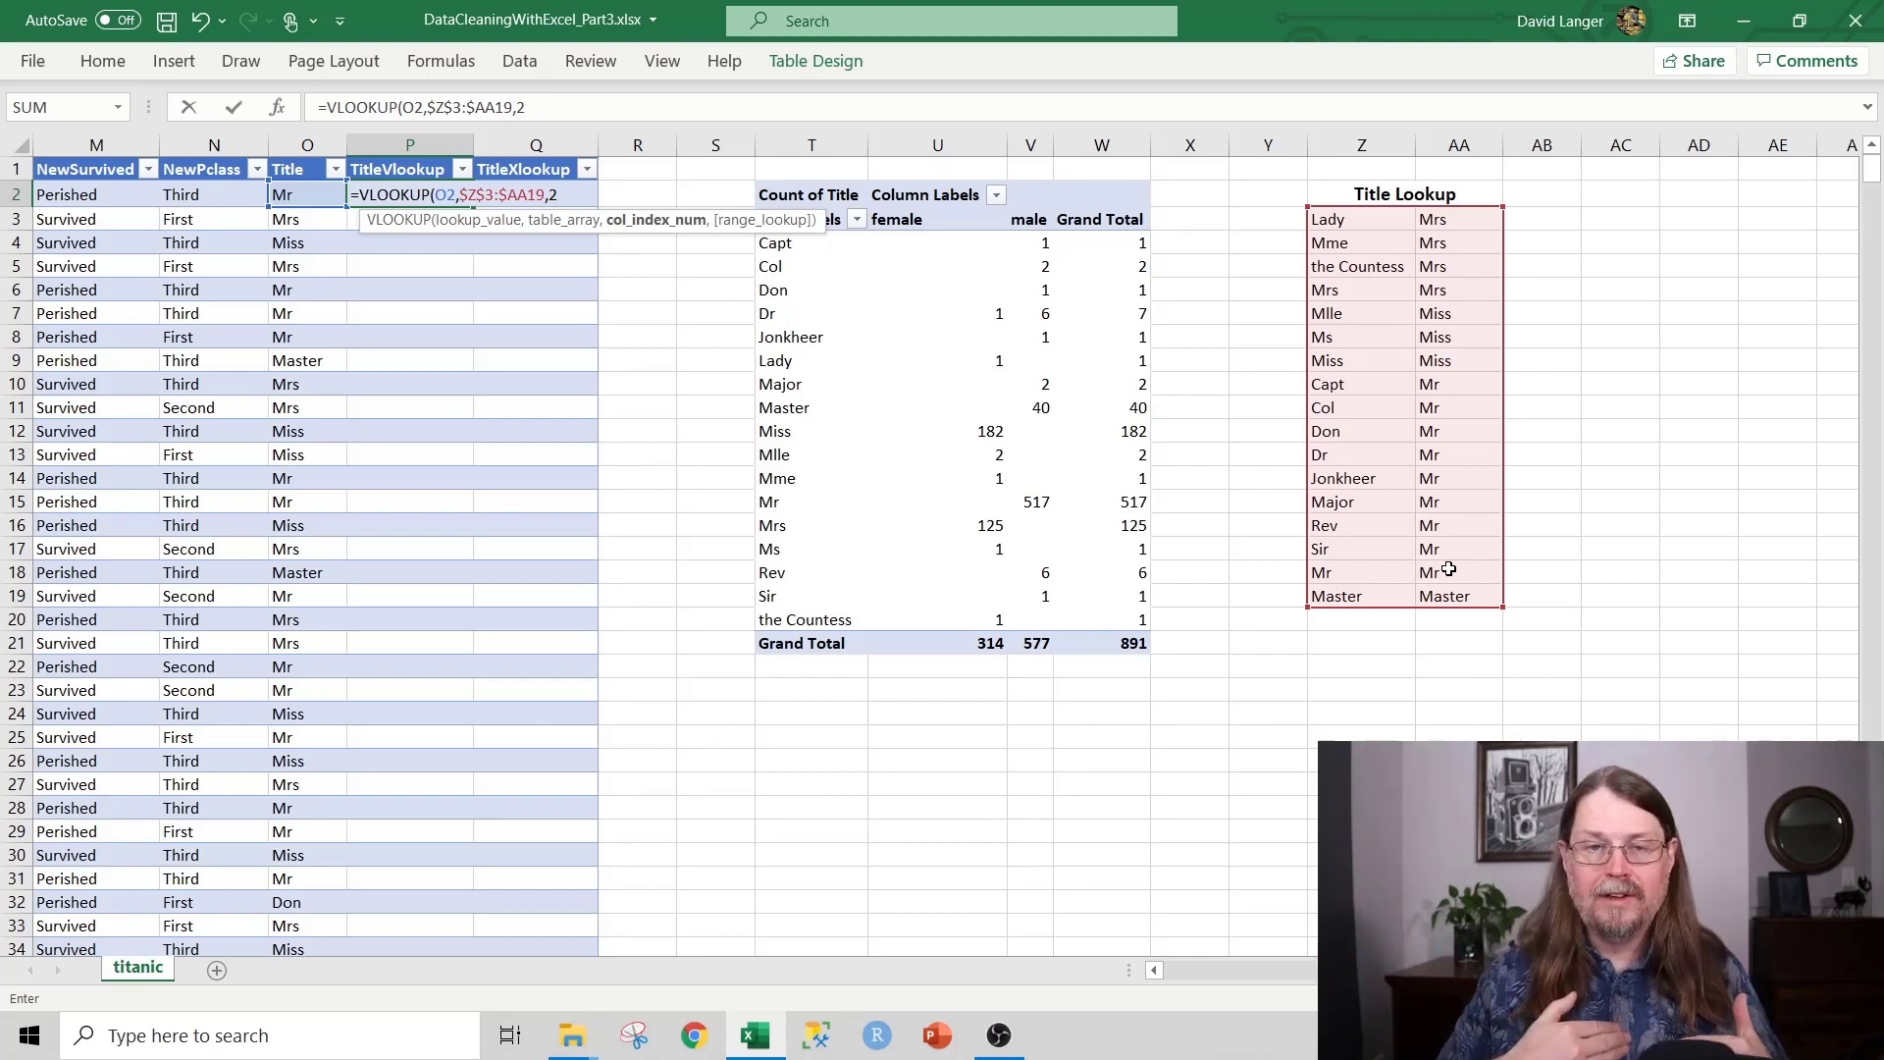
pyautogui.write(',')
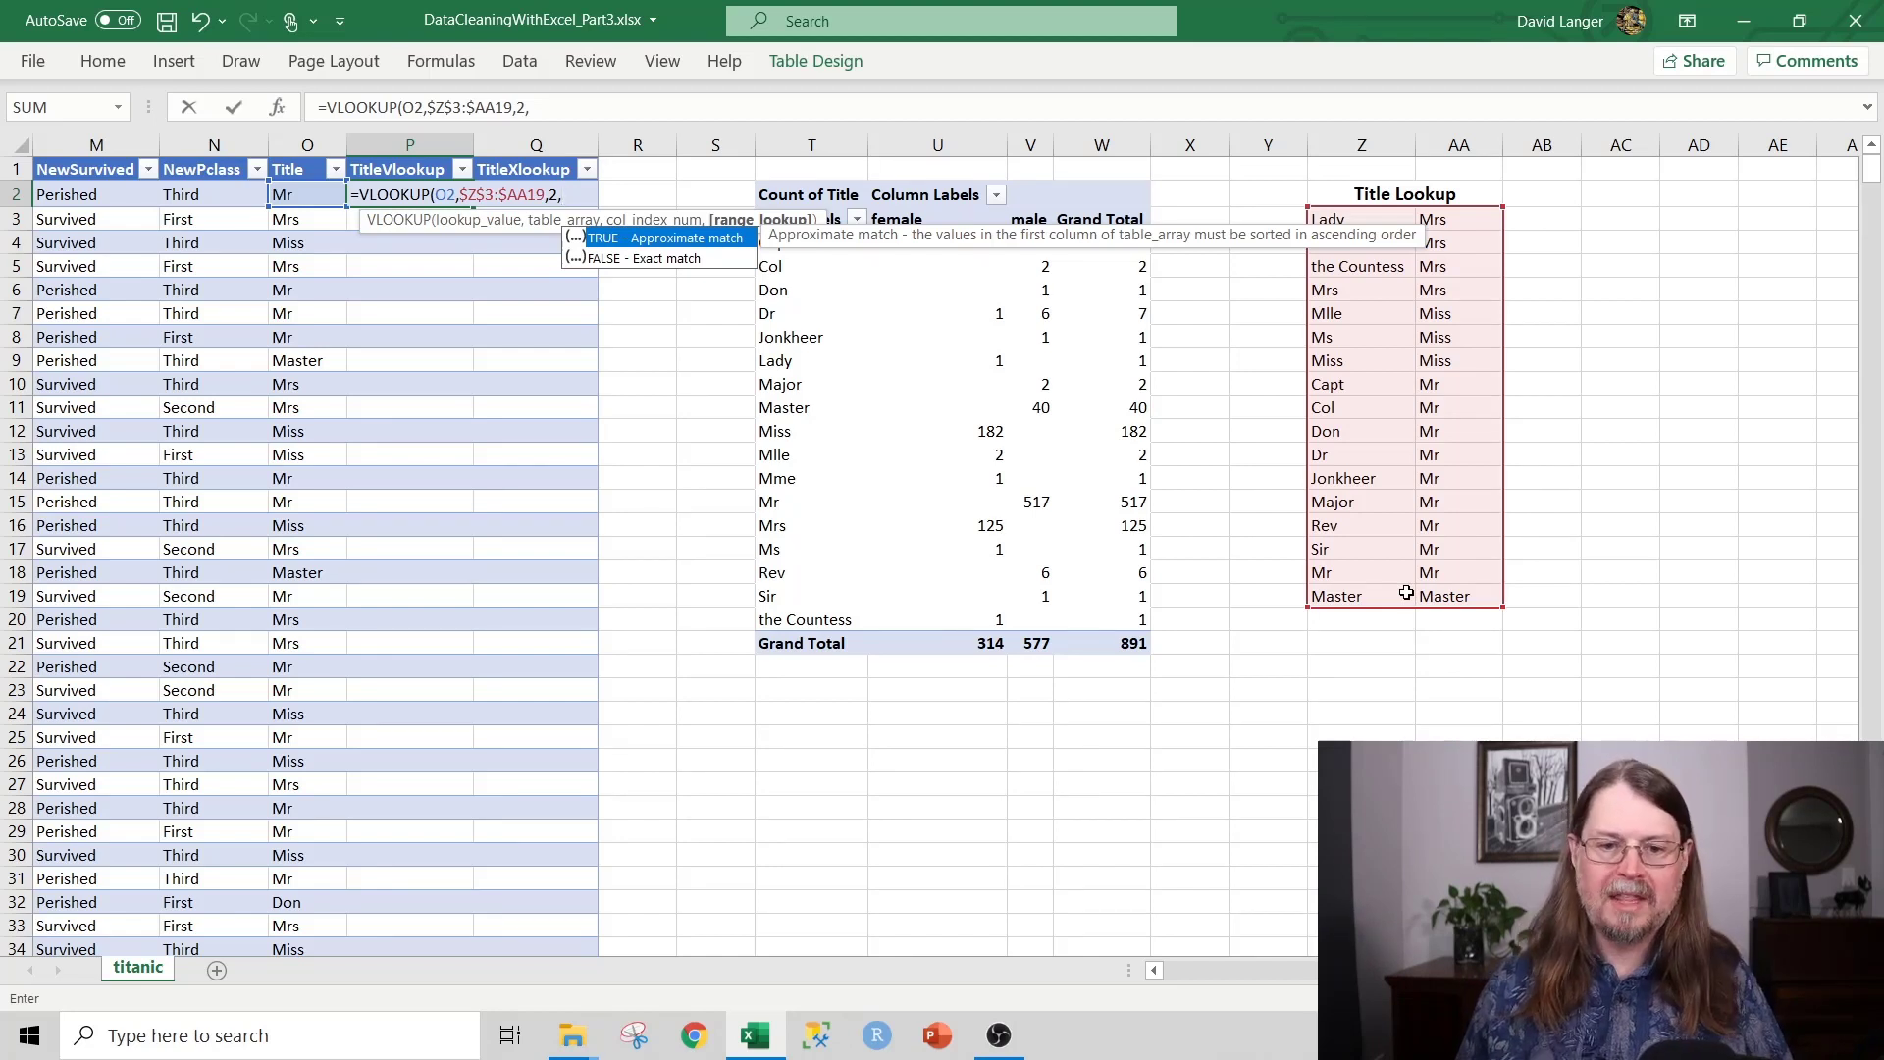
pyautogui.press('Down')
pyautogui.press('Tab')
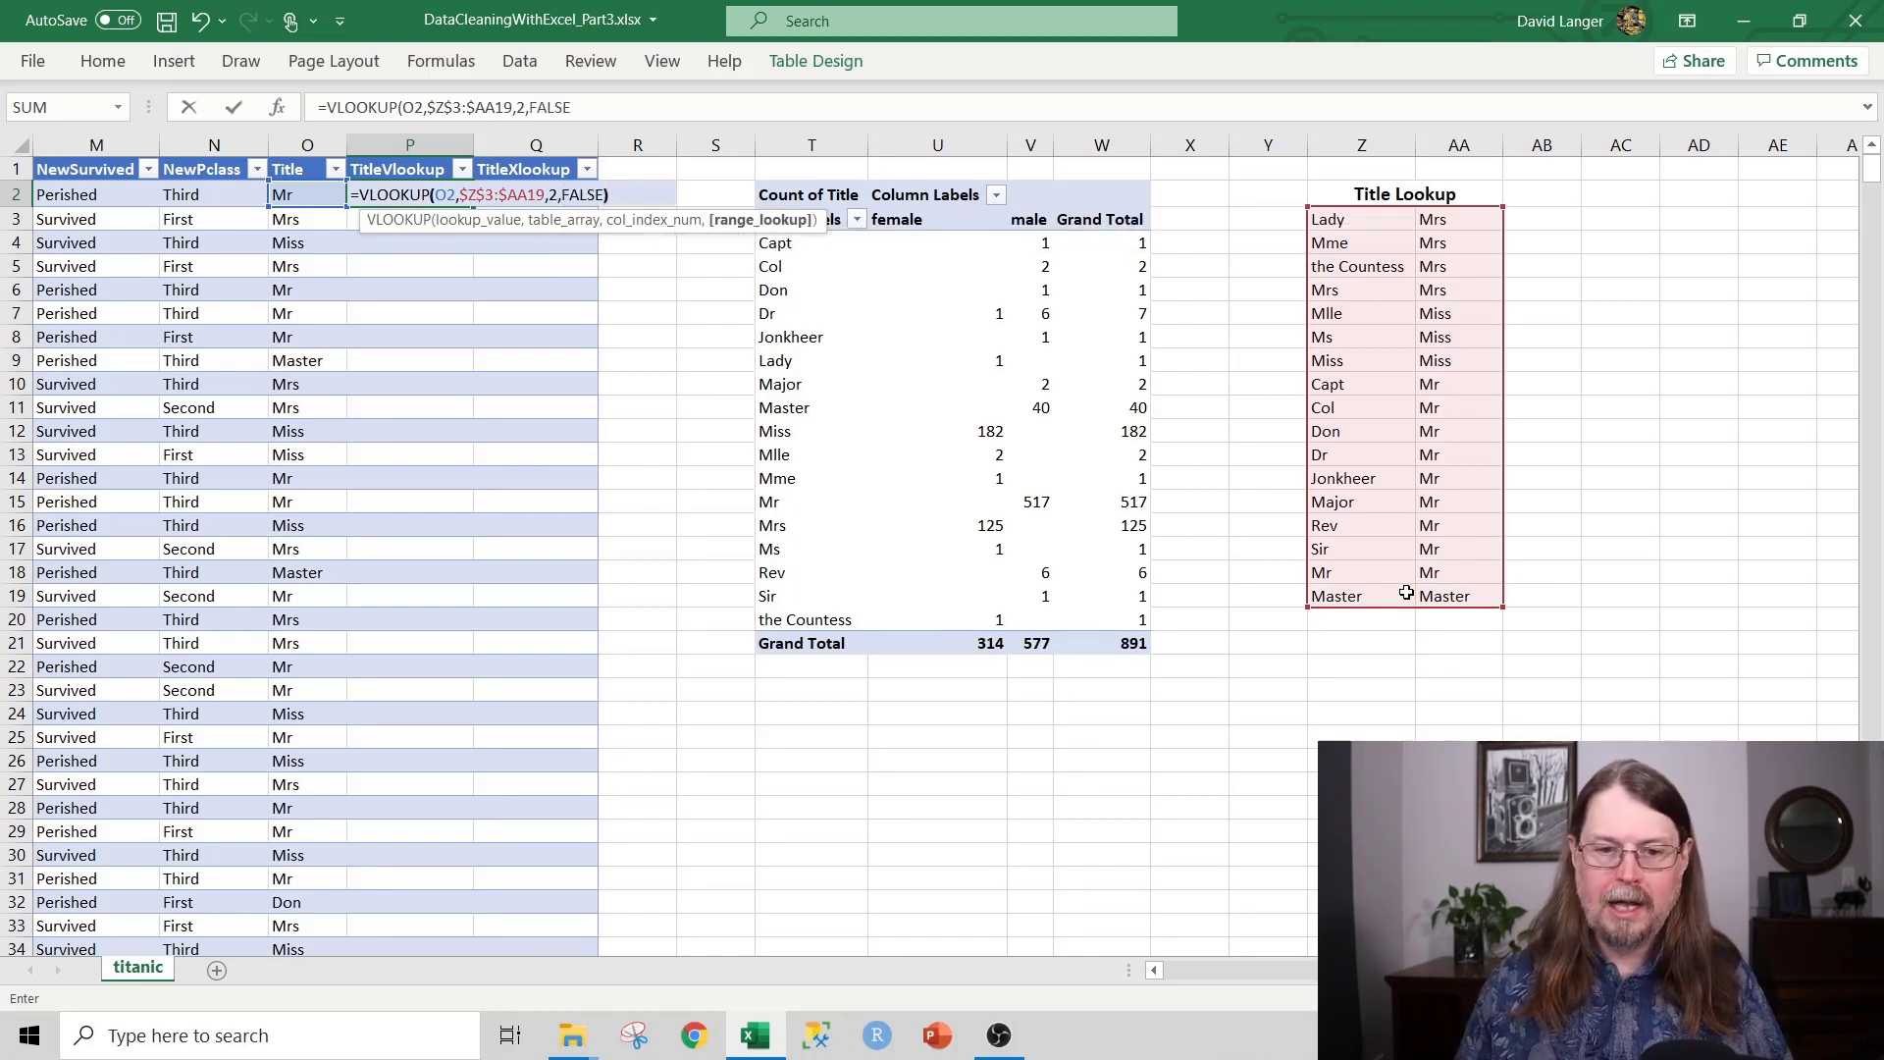
pyautogui.write(')')
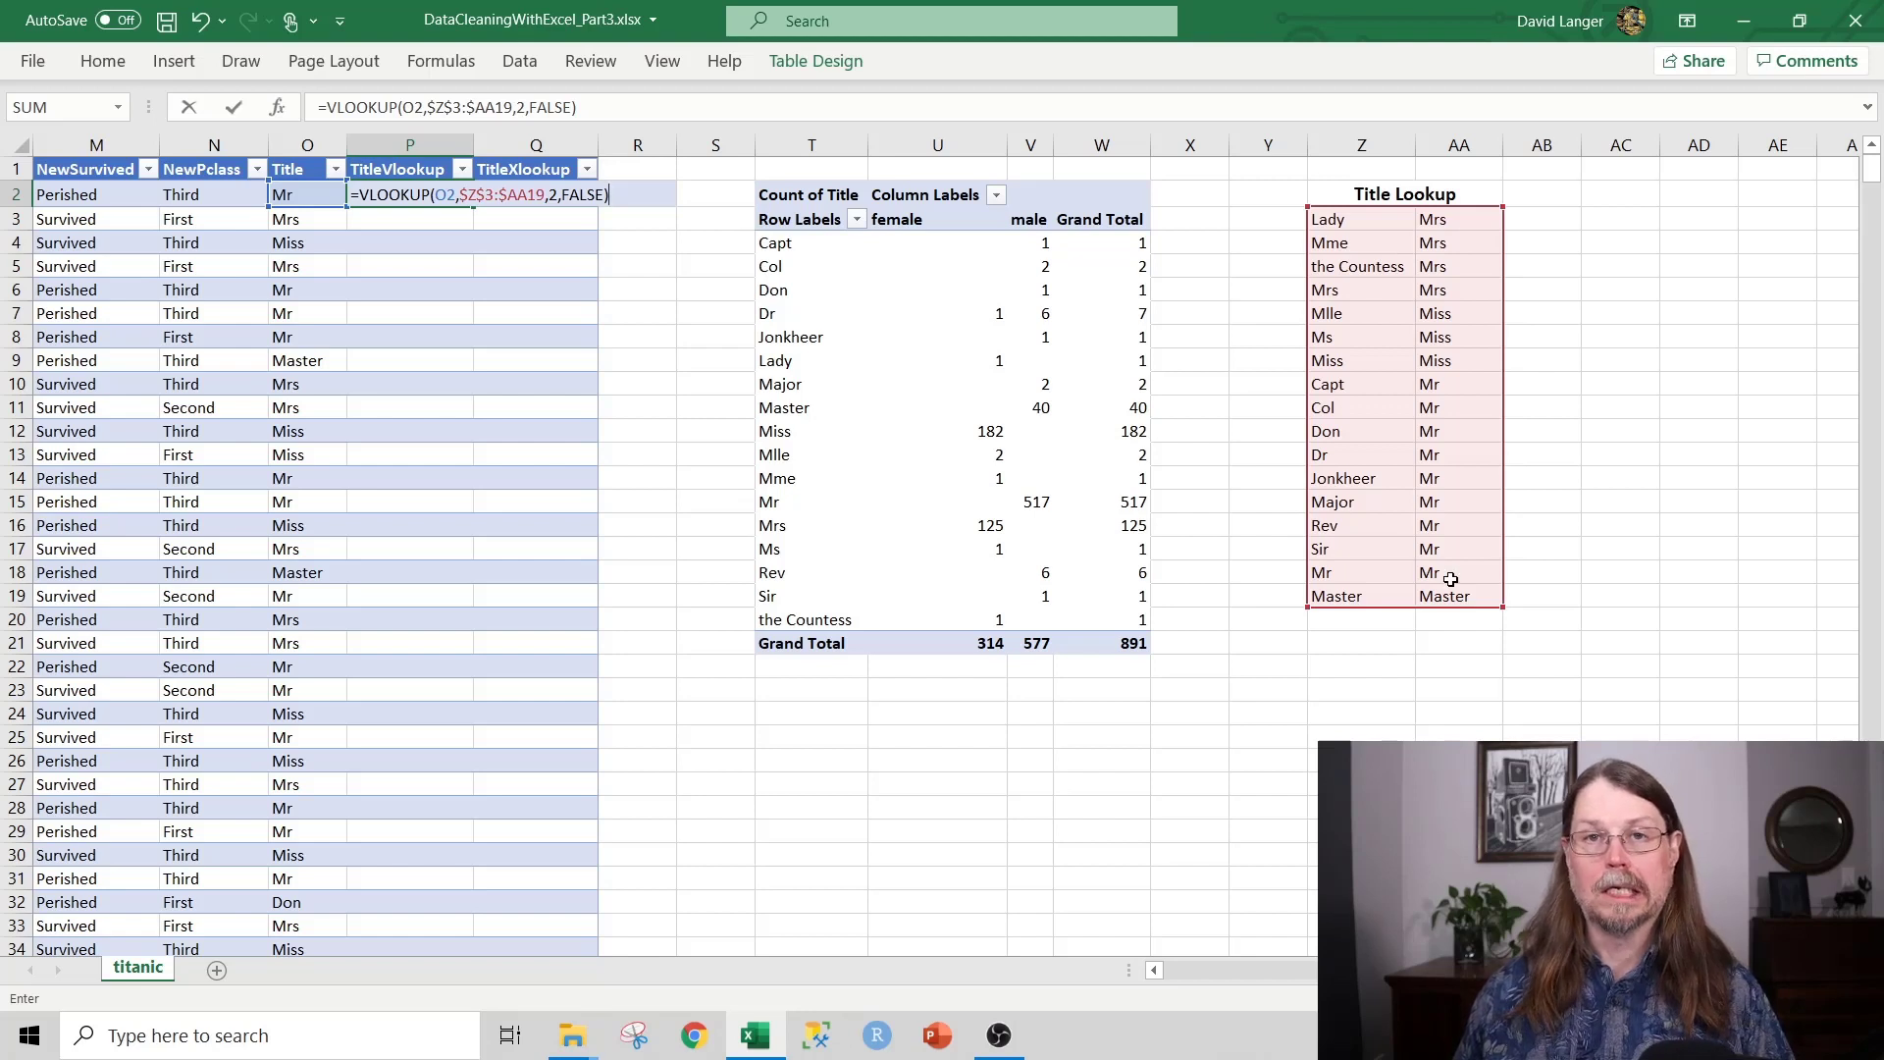
pyautogui.press('Return')
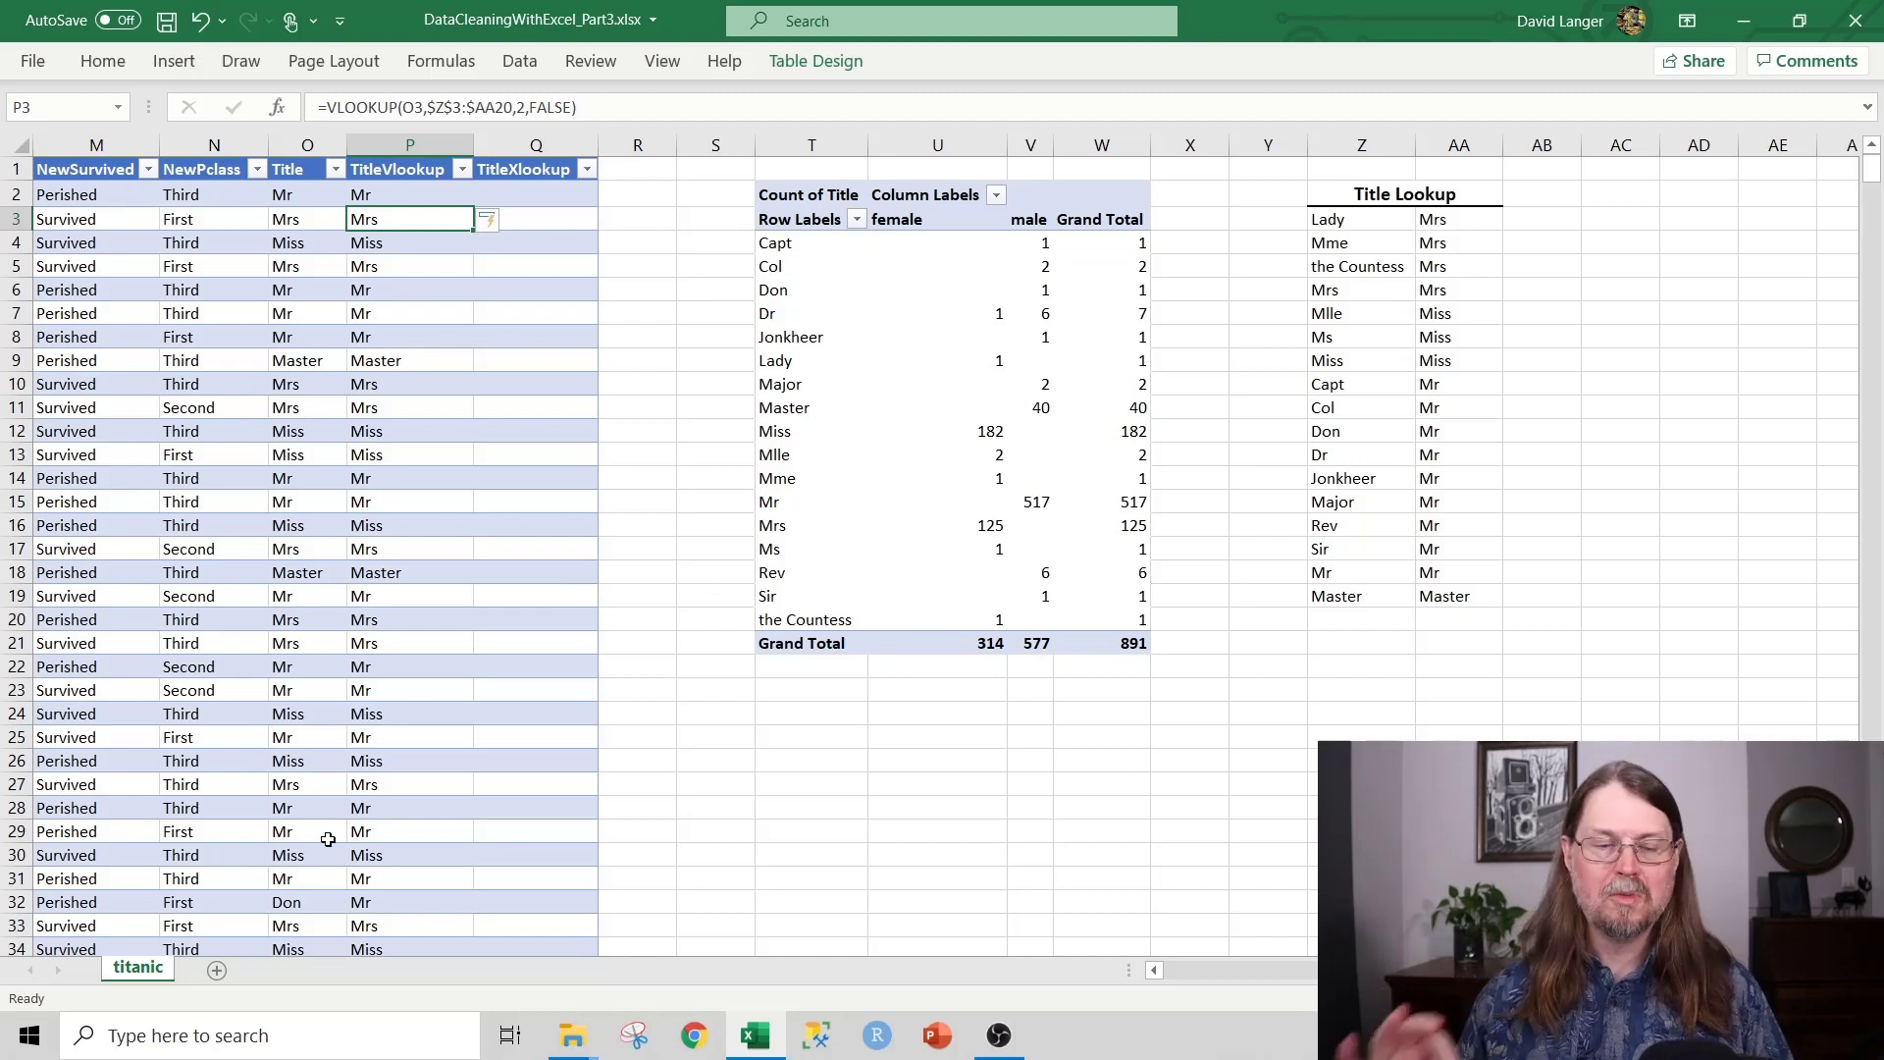
# - Begin an XLOOKUP formula in Q2 of the TitleXlookup column with lookup value O2 and lookup array $Z$3:$Z$19
pyautogui.click(536, 197)
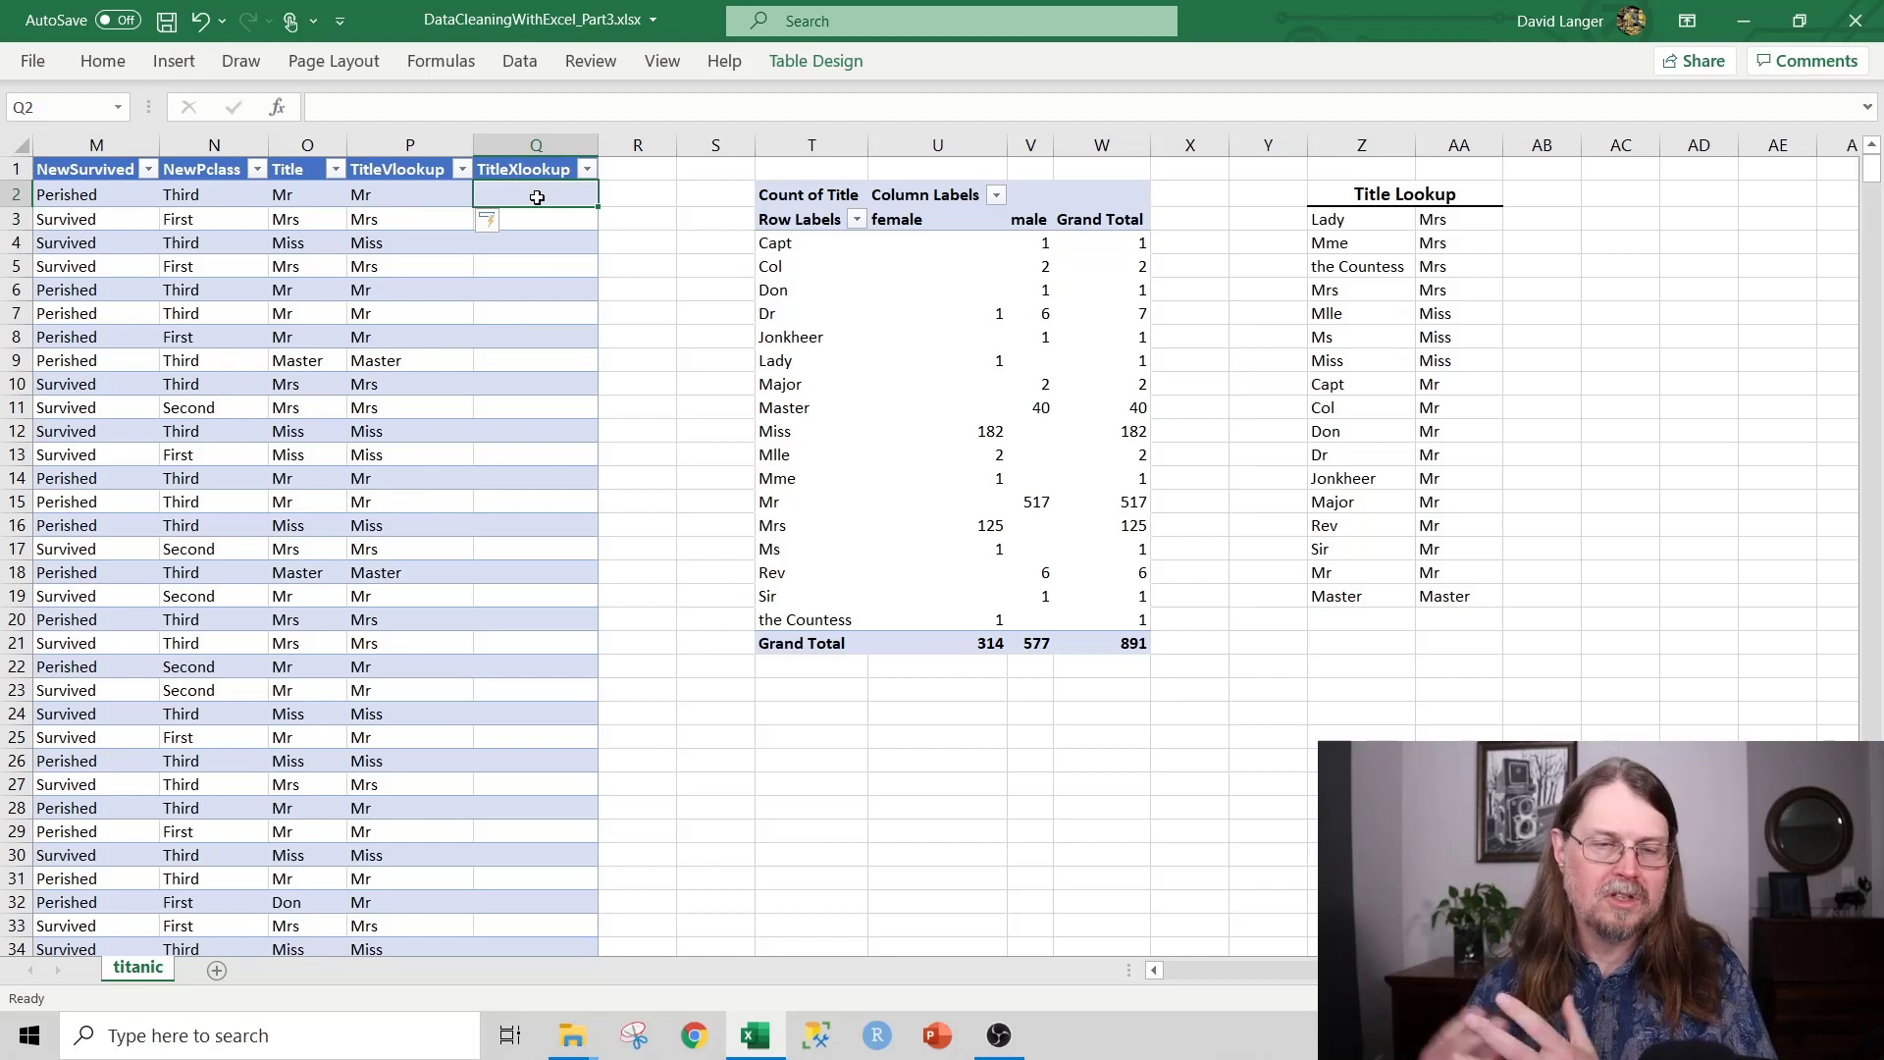
pyautogui.write('=XLOOKUP')
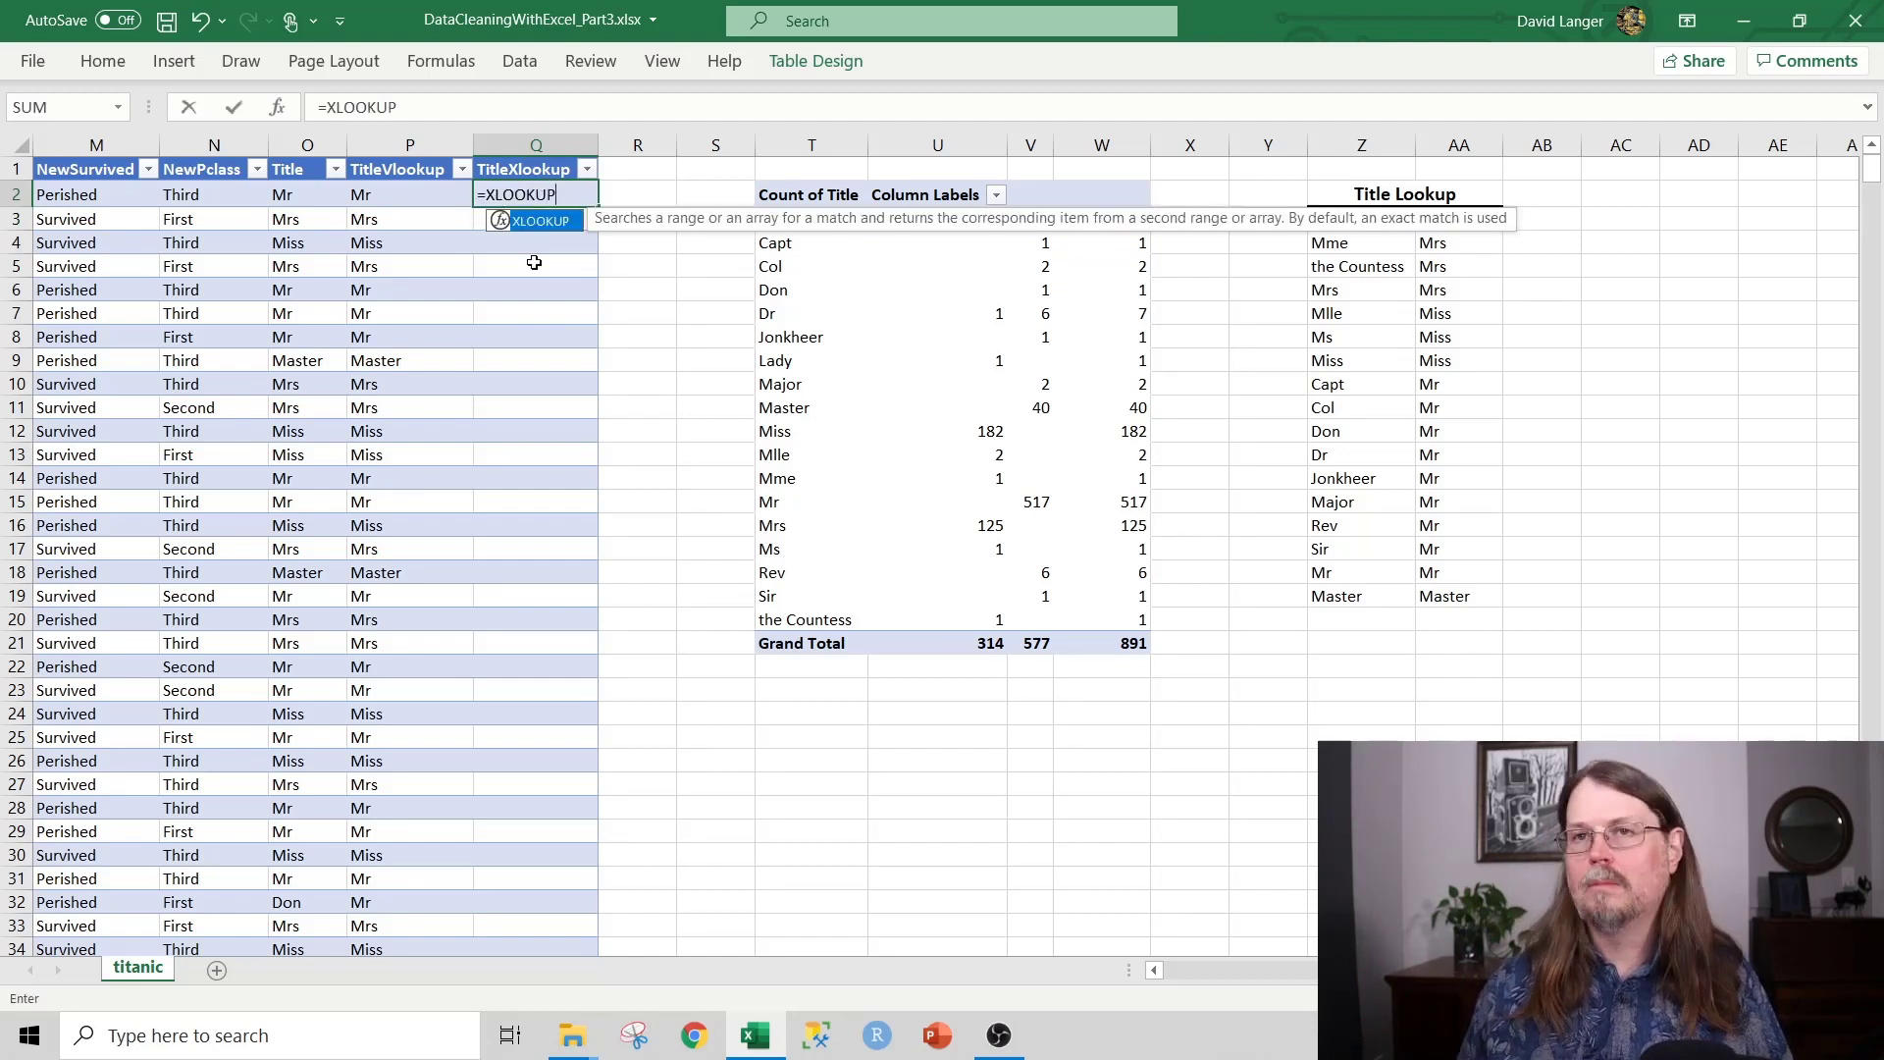
pyautogui.write('(')
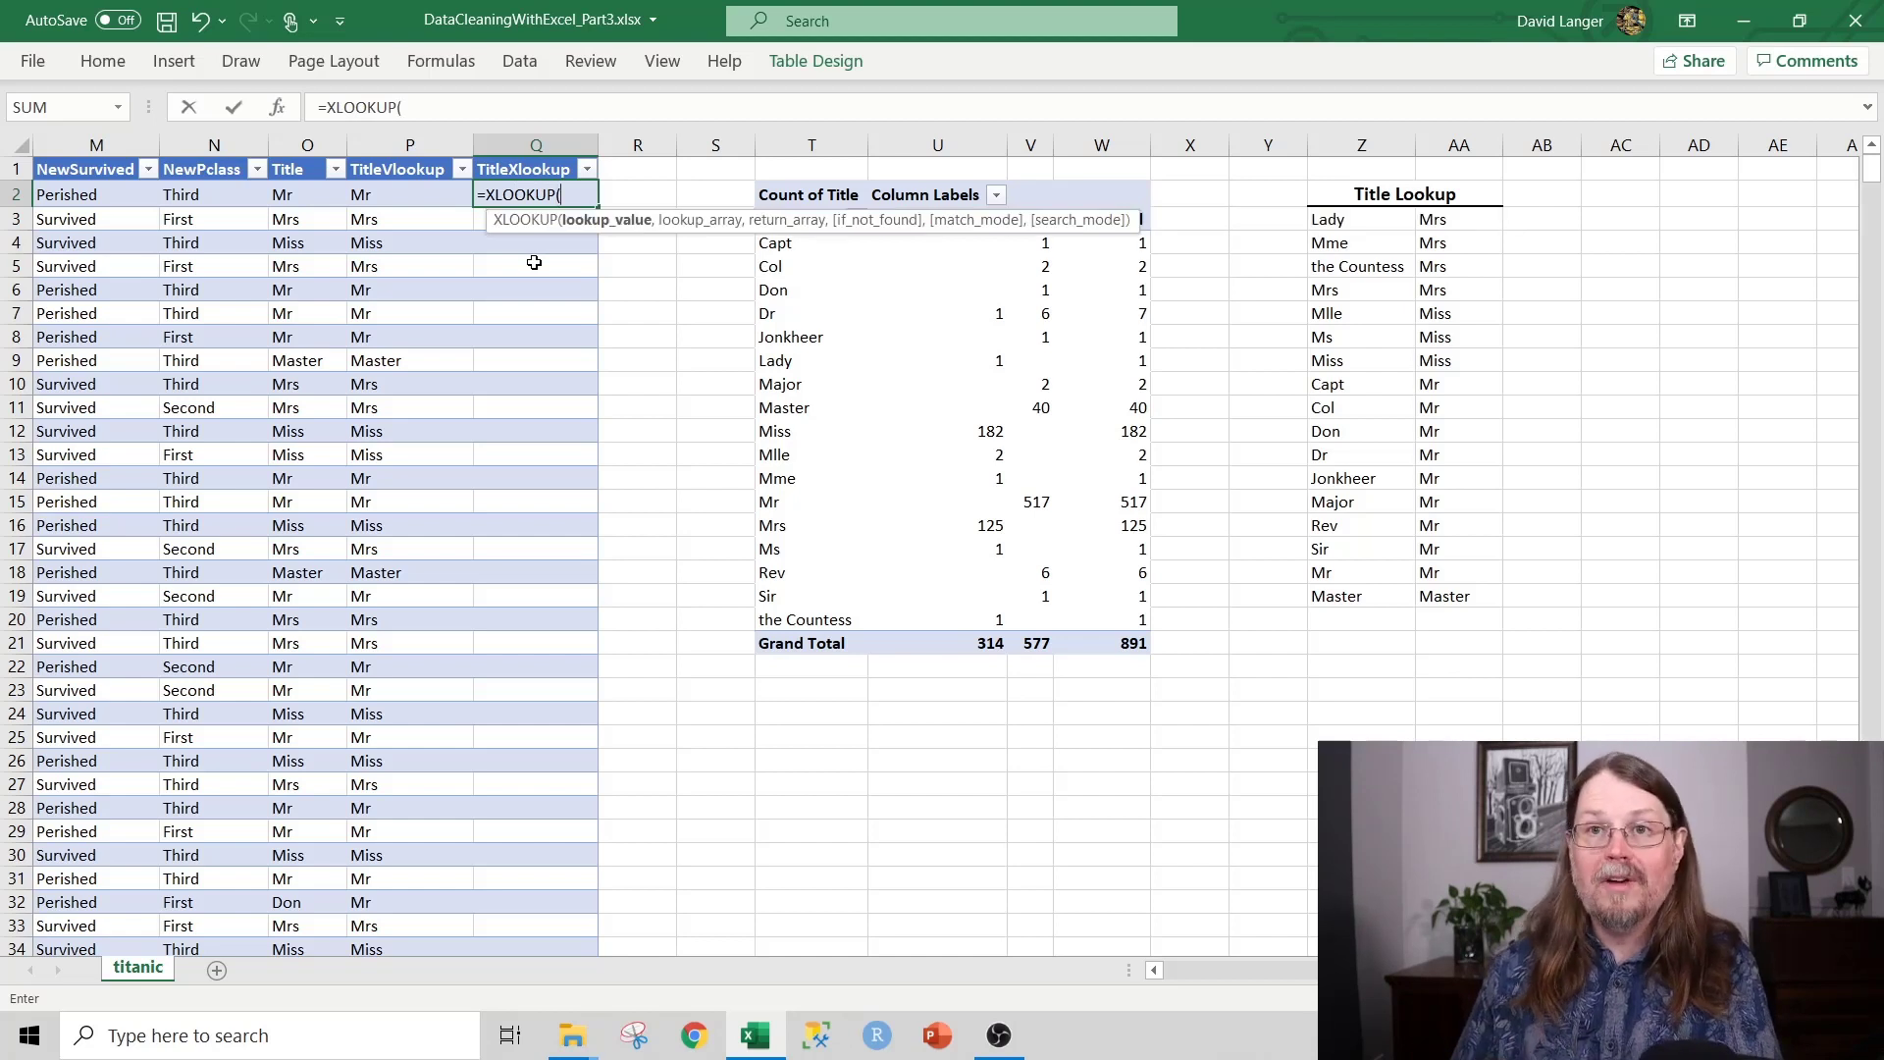
pyautogui.write('O2,')
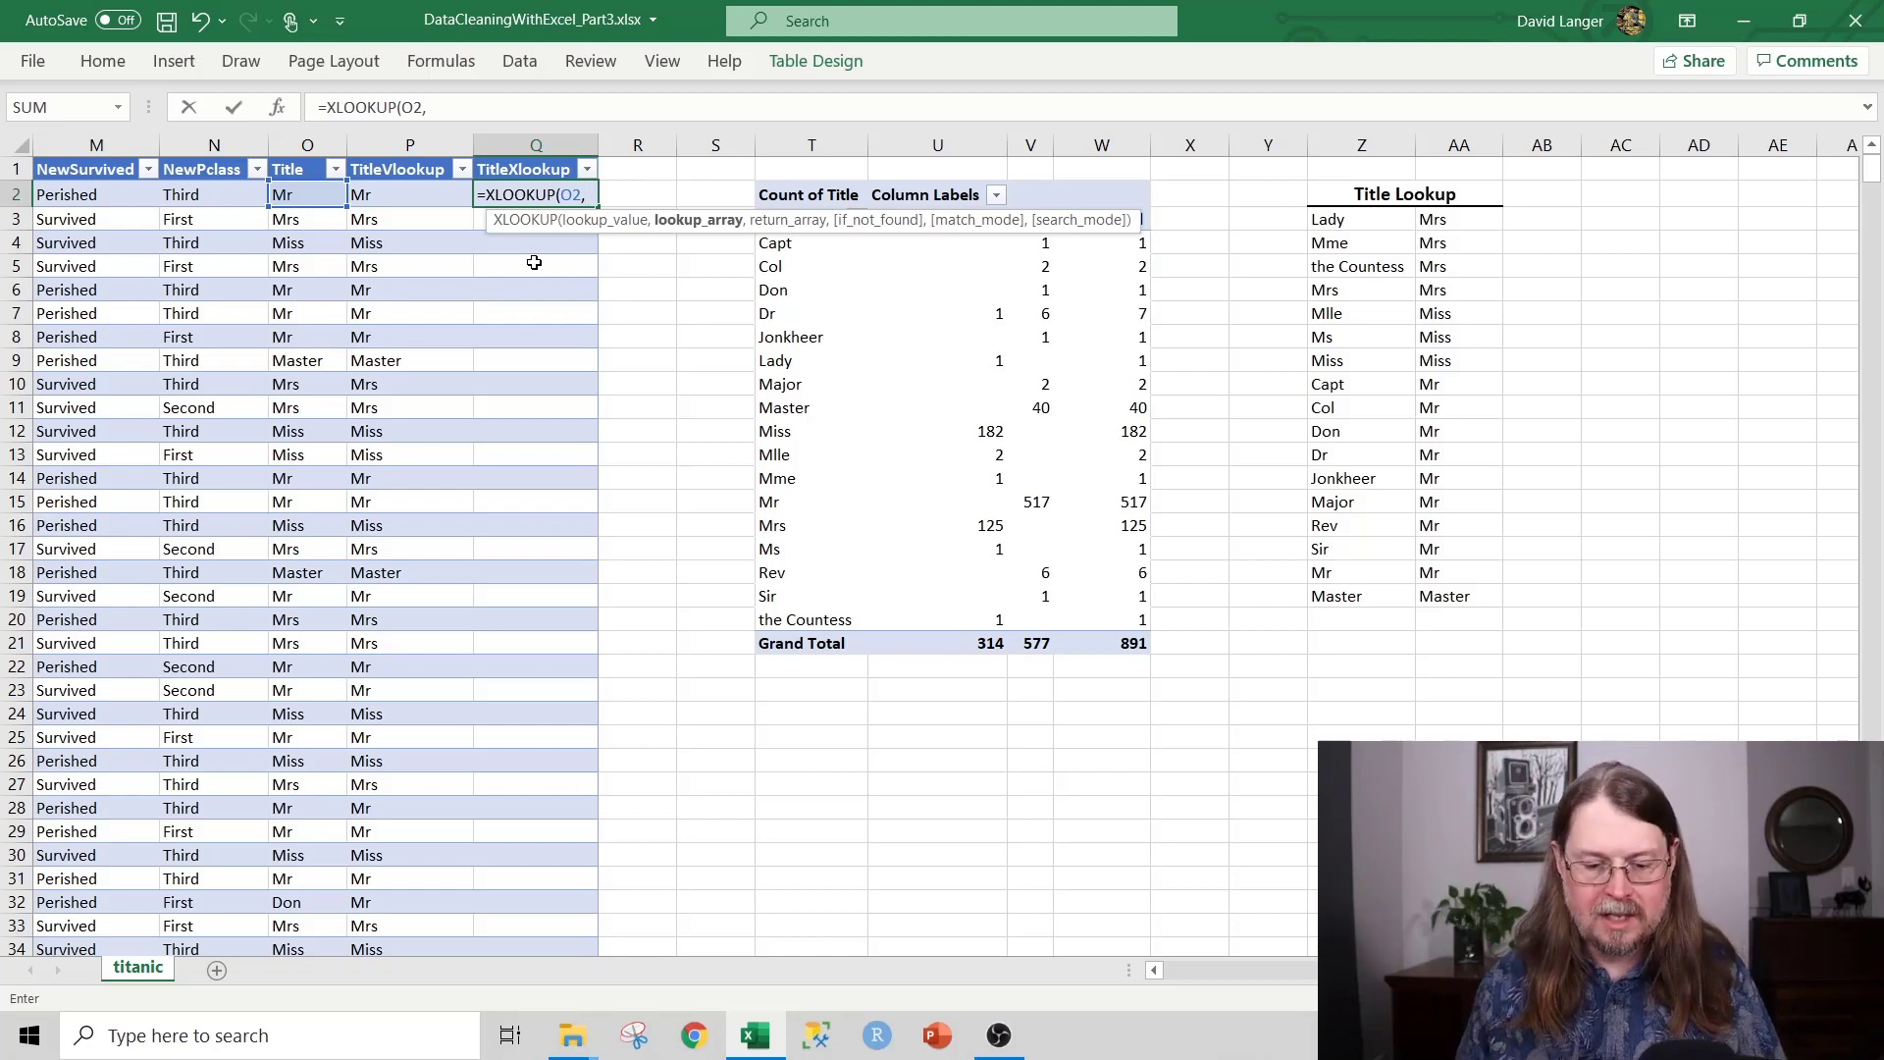
pyautogui.write('$Z$')
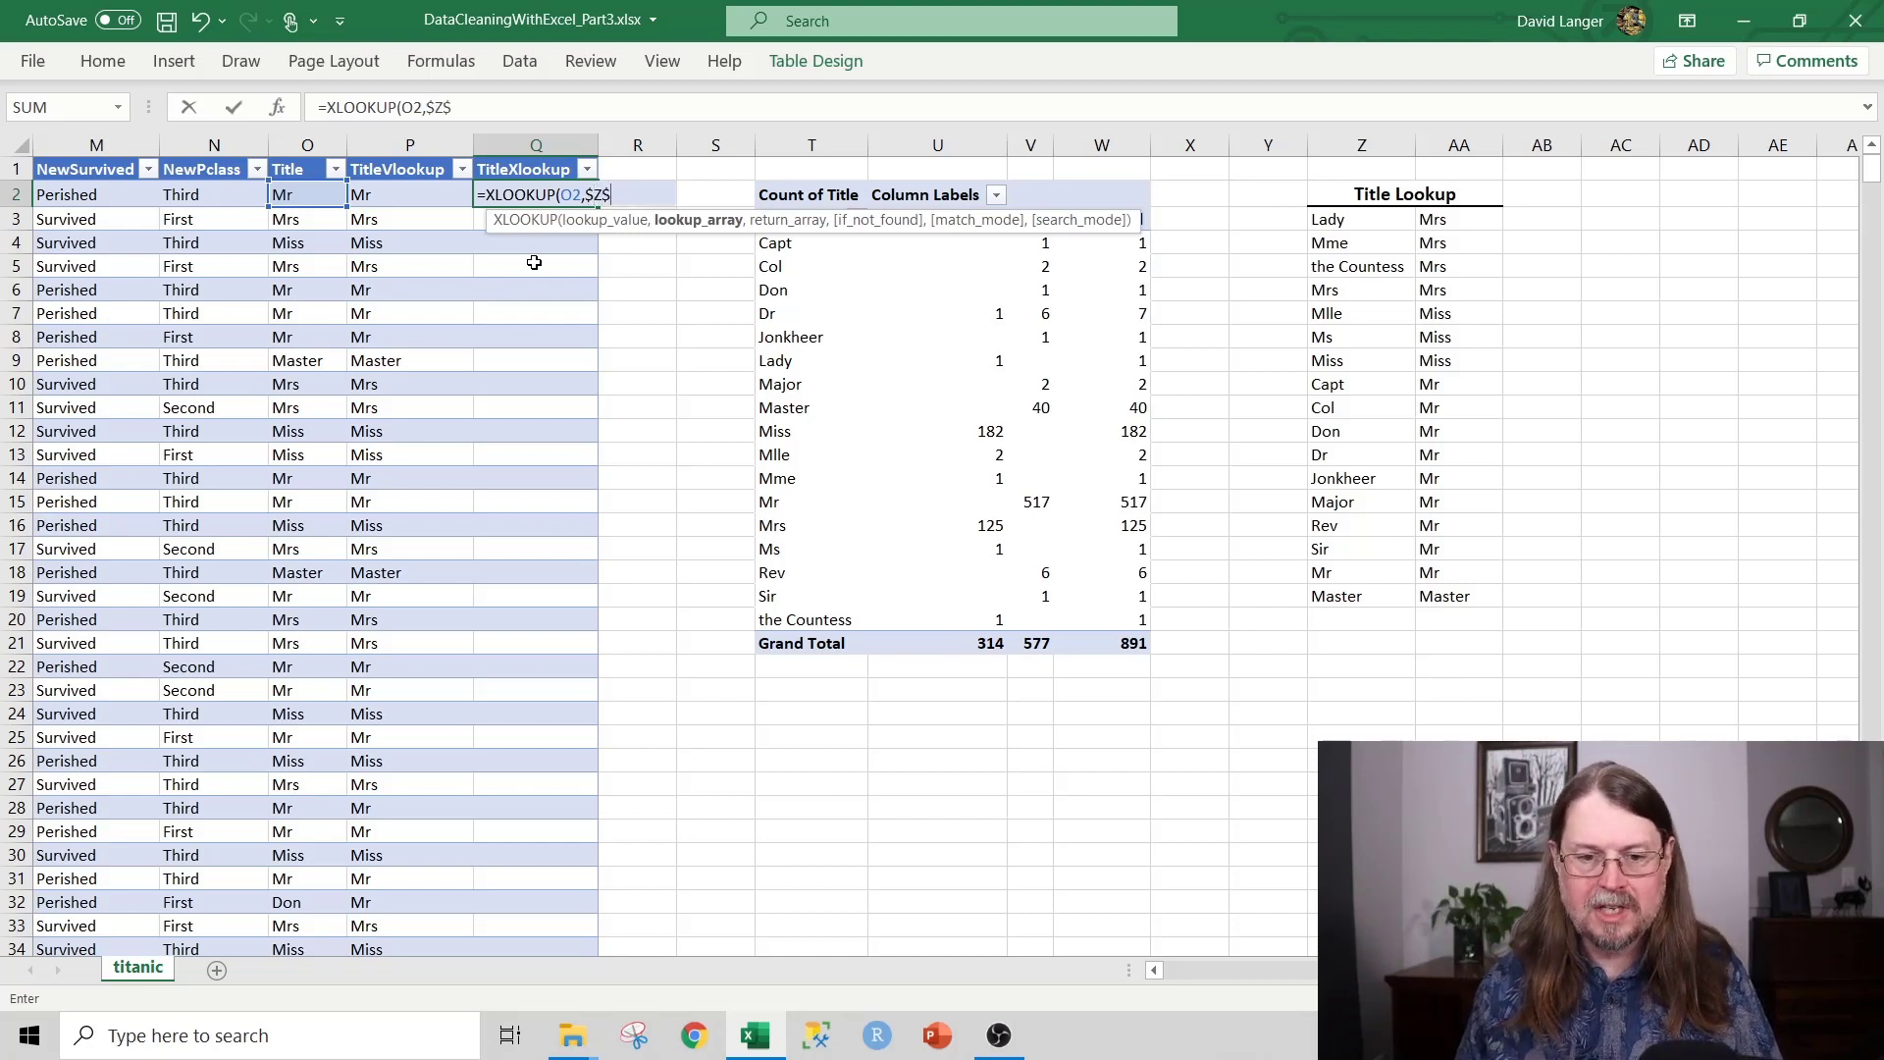
pyautogui.write('3:$Z')
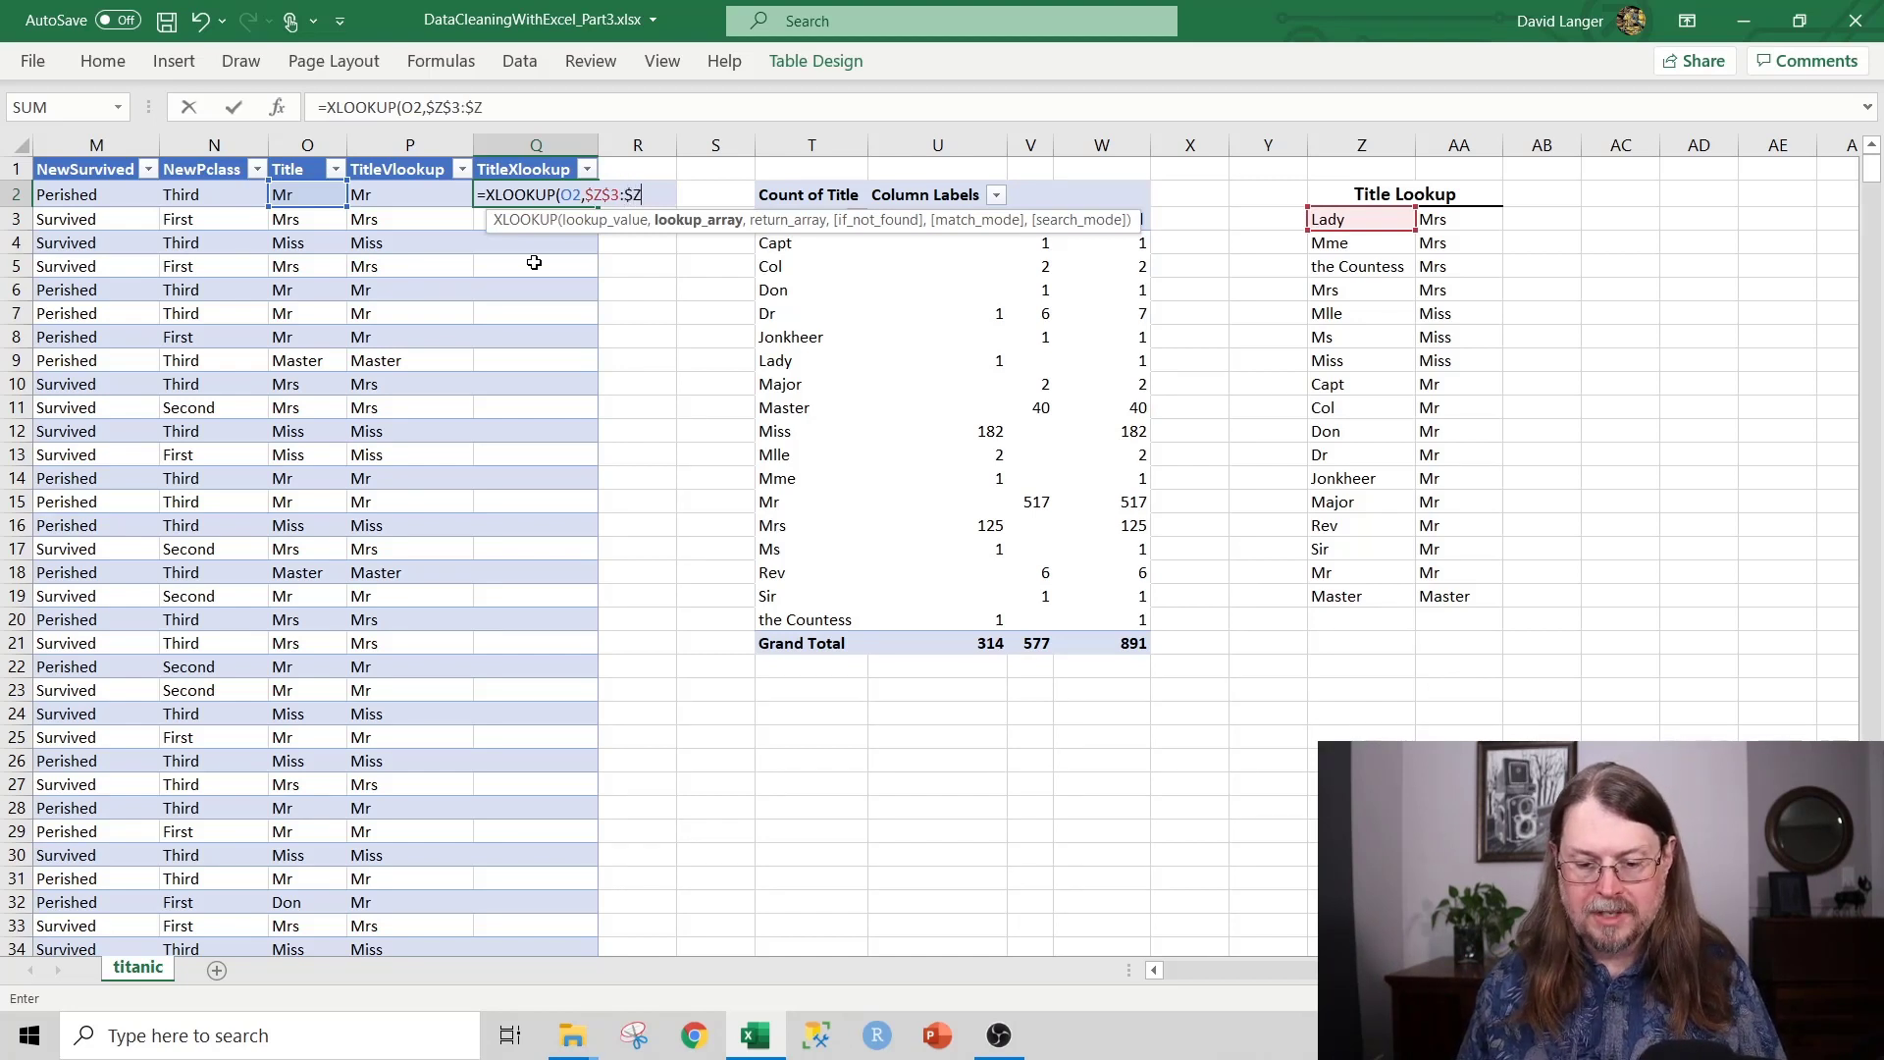
pyautogui.write('$19')
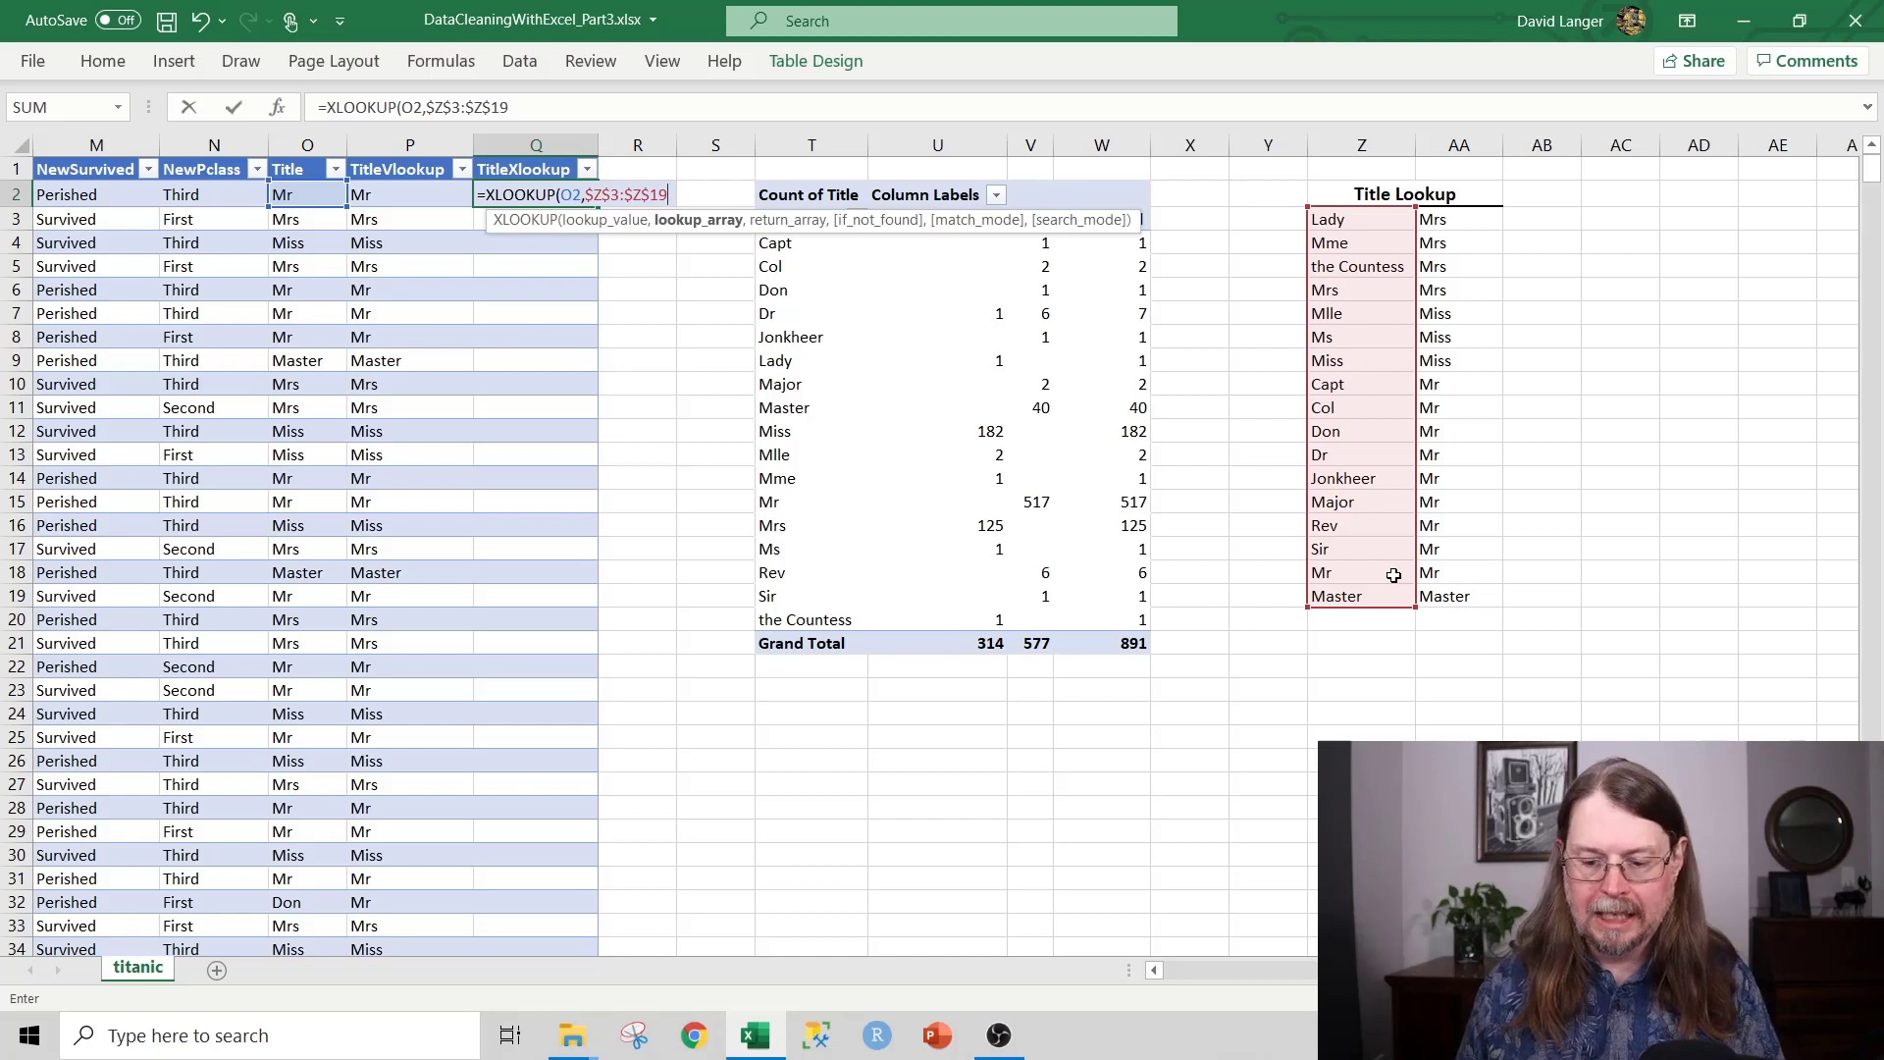
# - Complete the XLOOKUP formula in Q2 with return array $AA$3:$AA$19 and enter it for the TitleXlookup column
pyautogui.write(',')
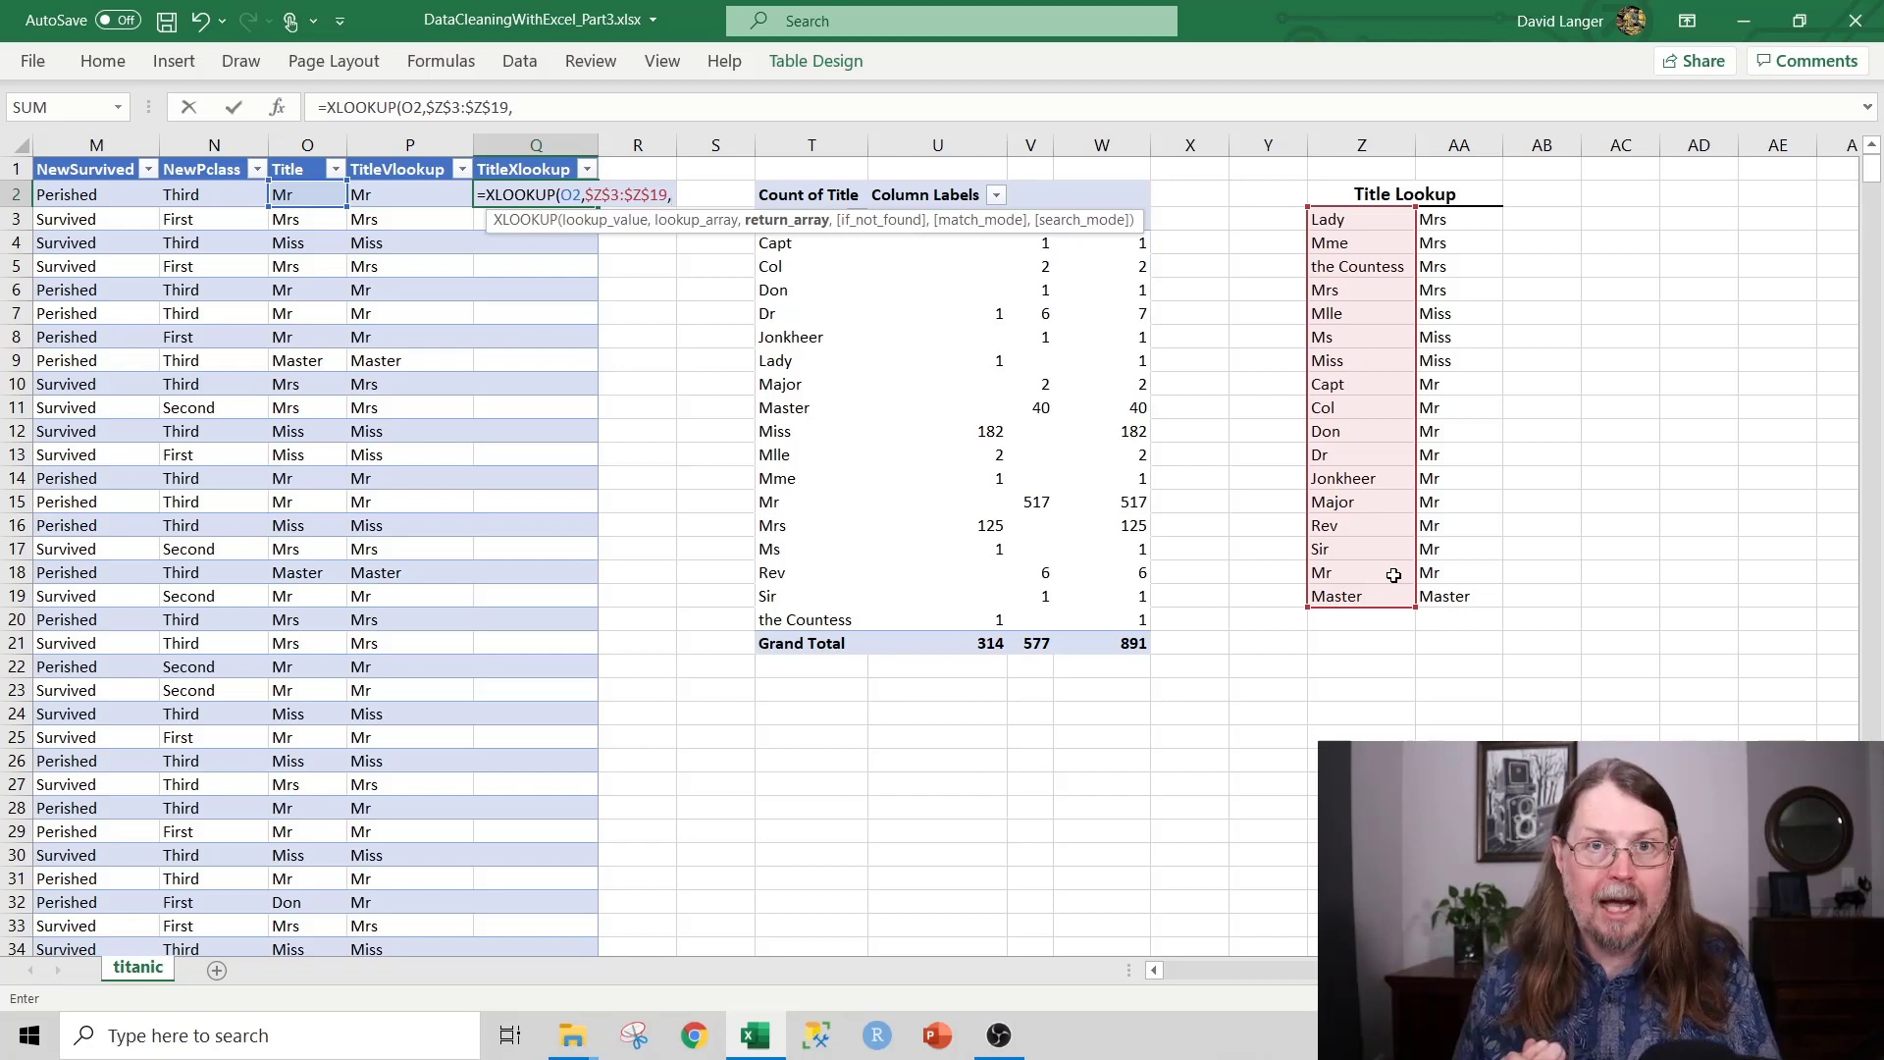
pyautogui.write('$AA')
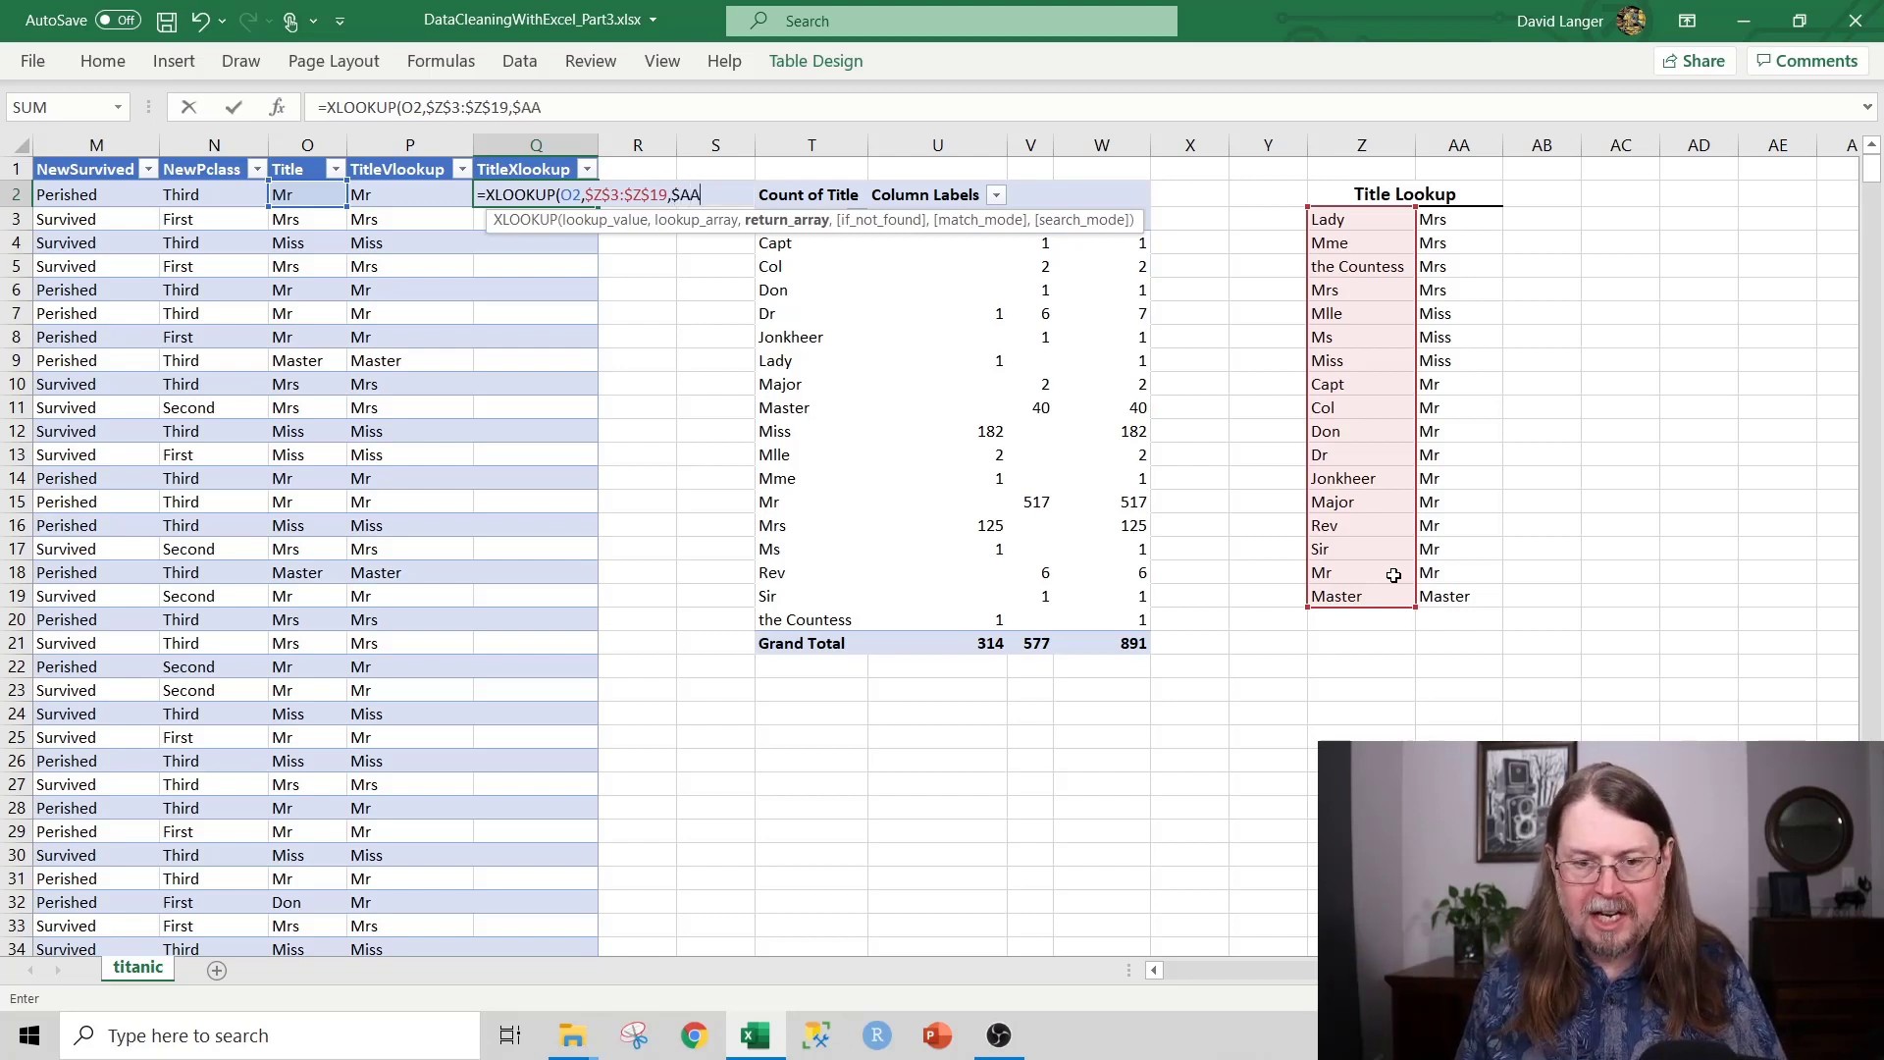
pyautogui.write('$3:$')
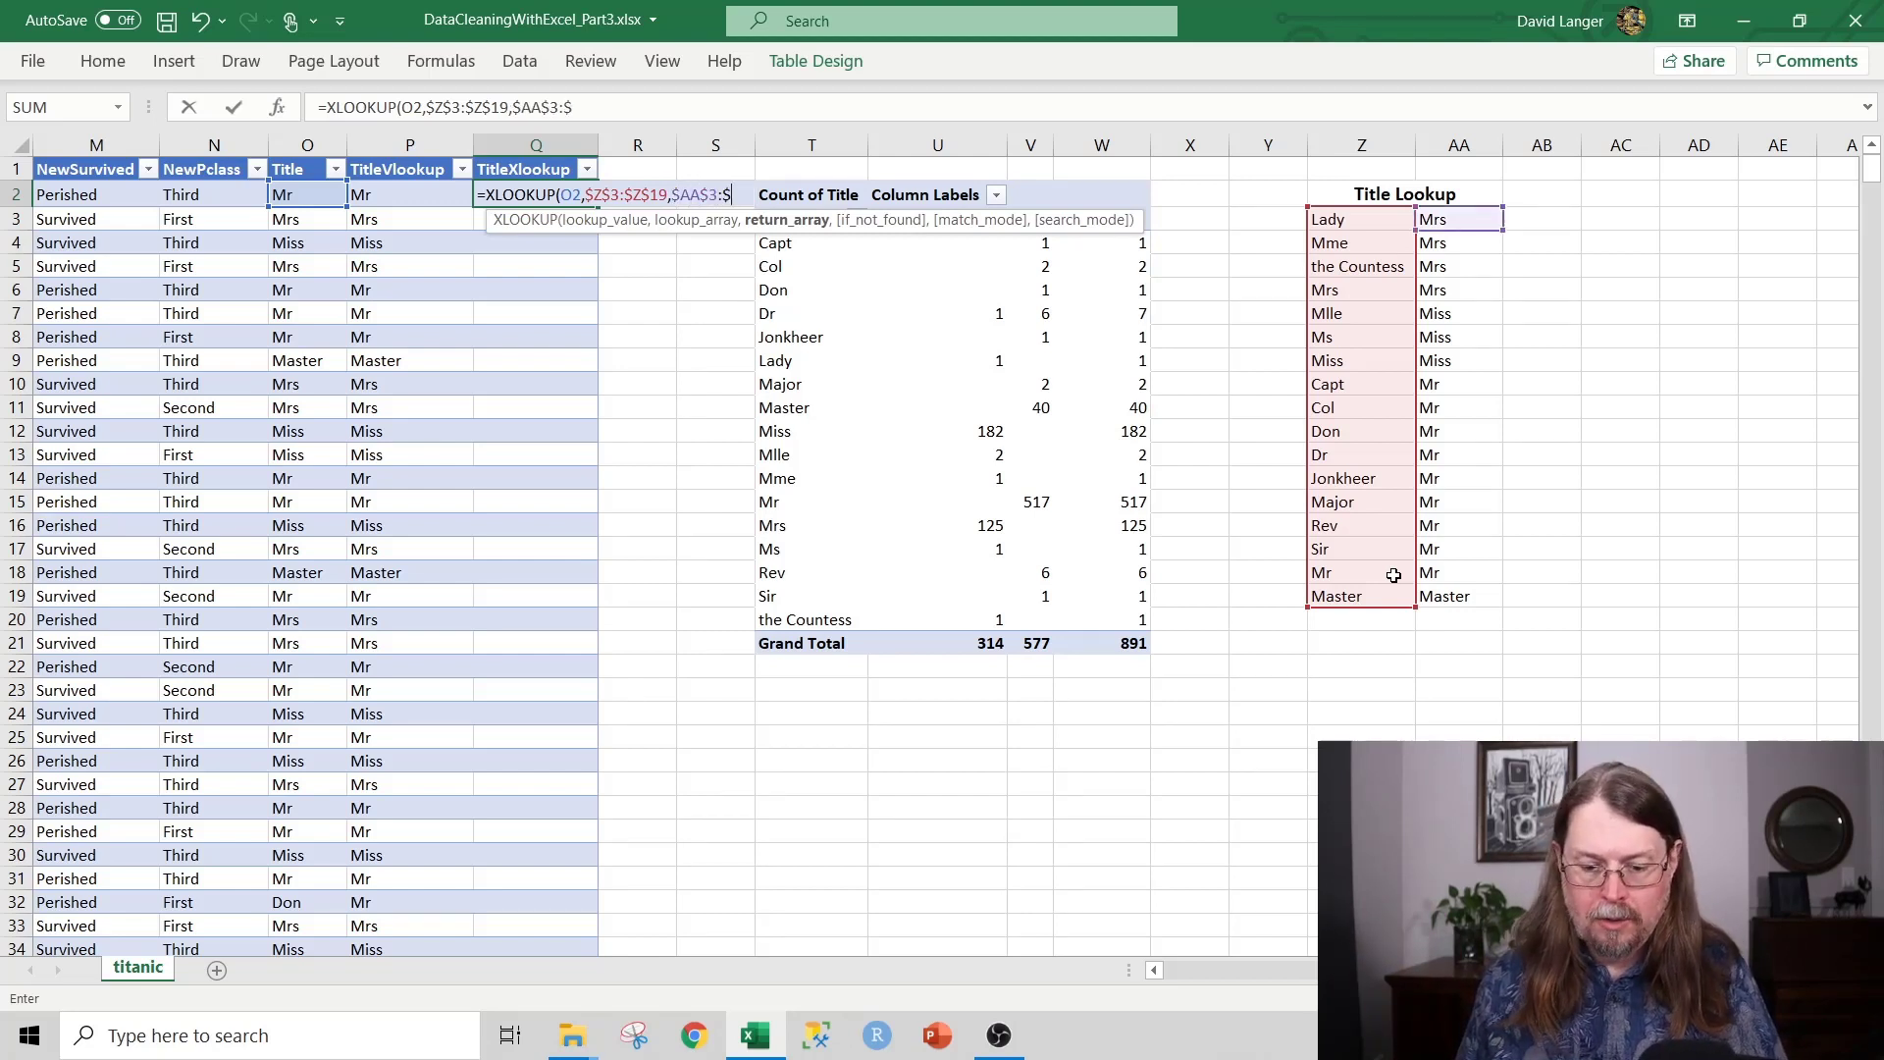
pyautogui.write('AA$19')
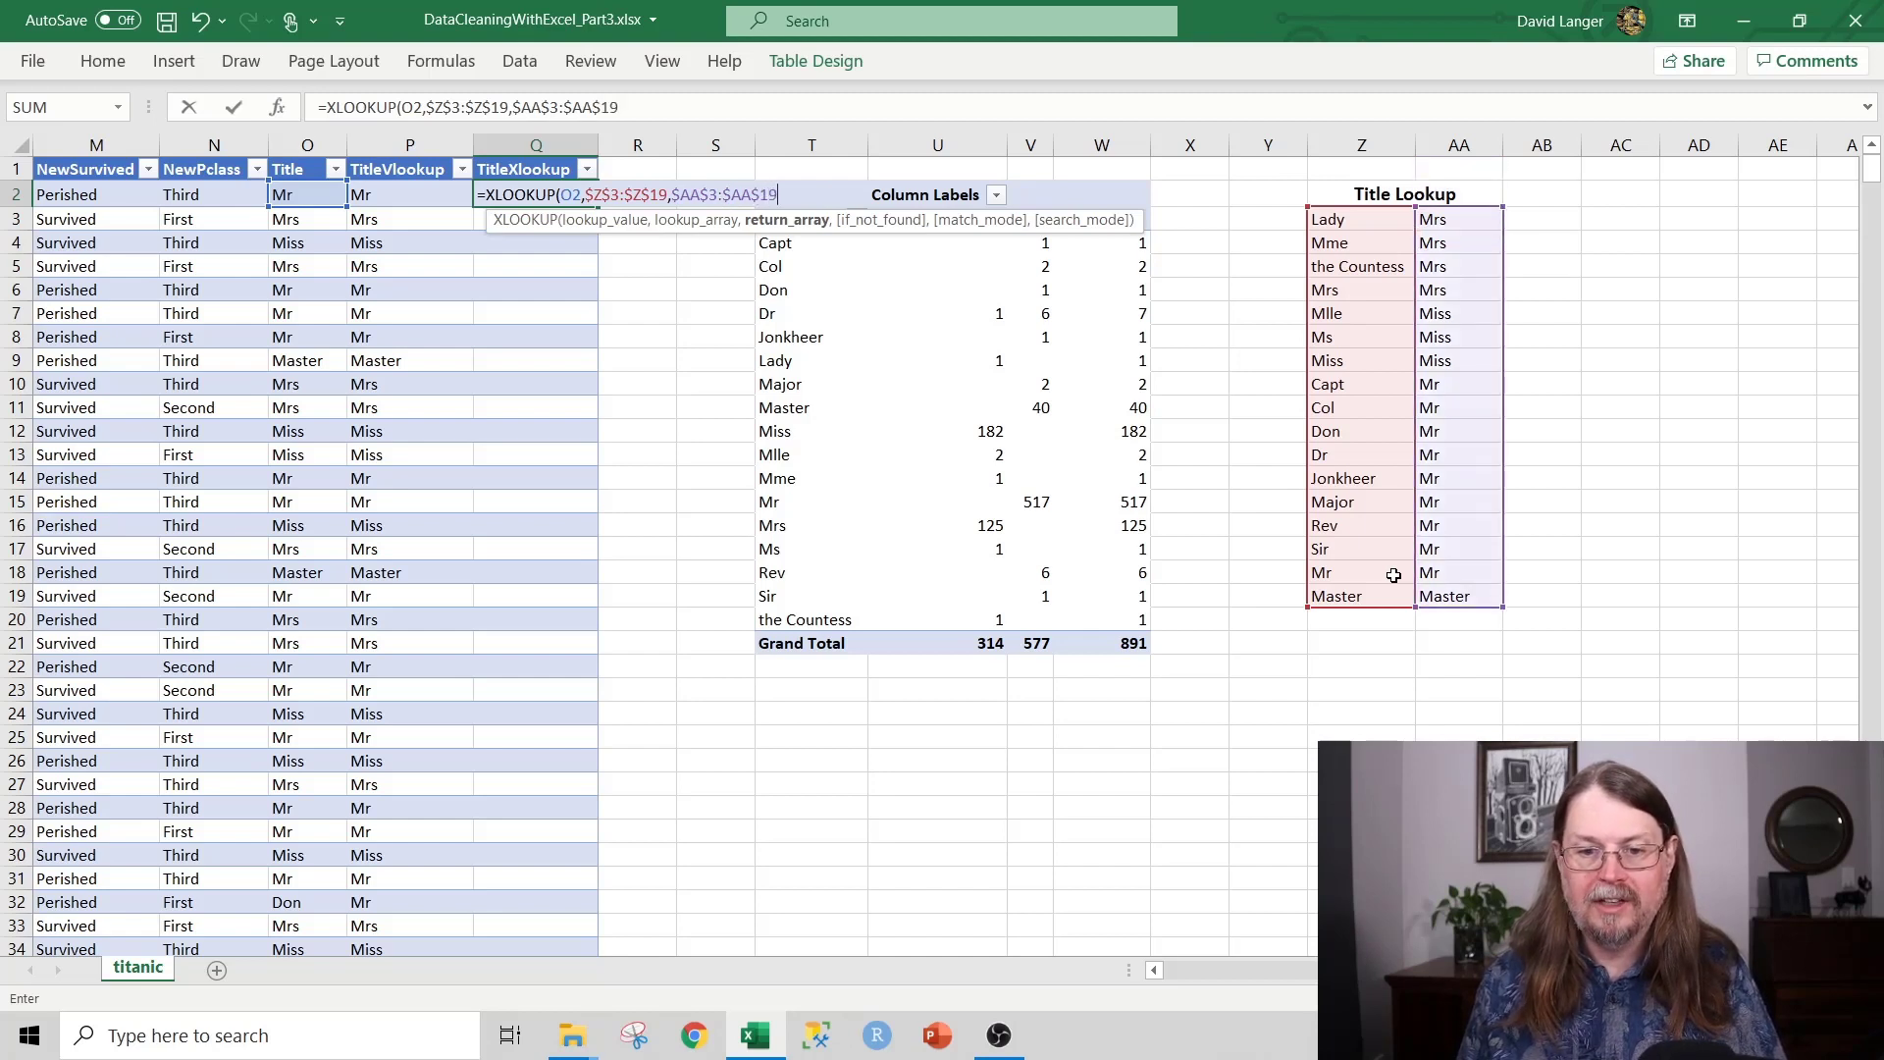
pyautogui.write(')')
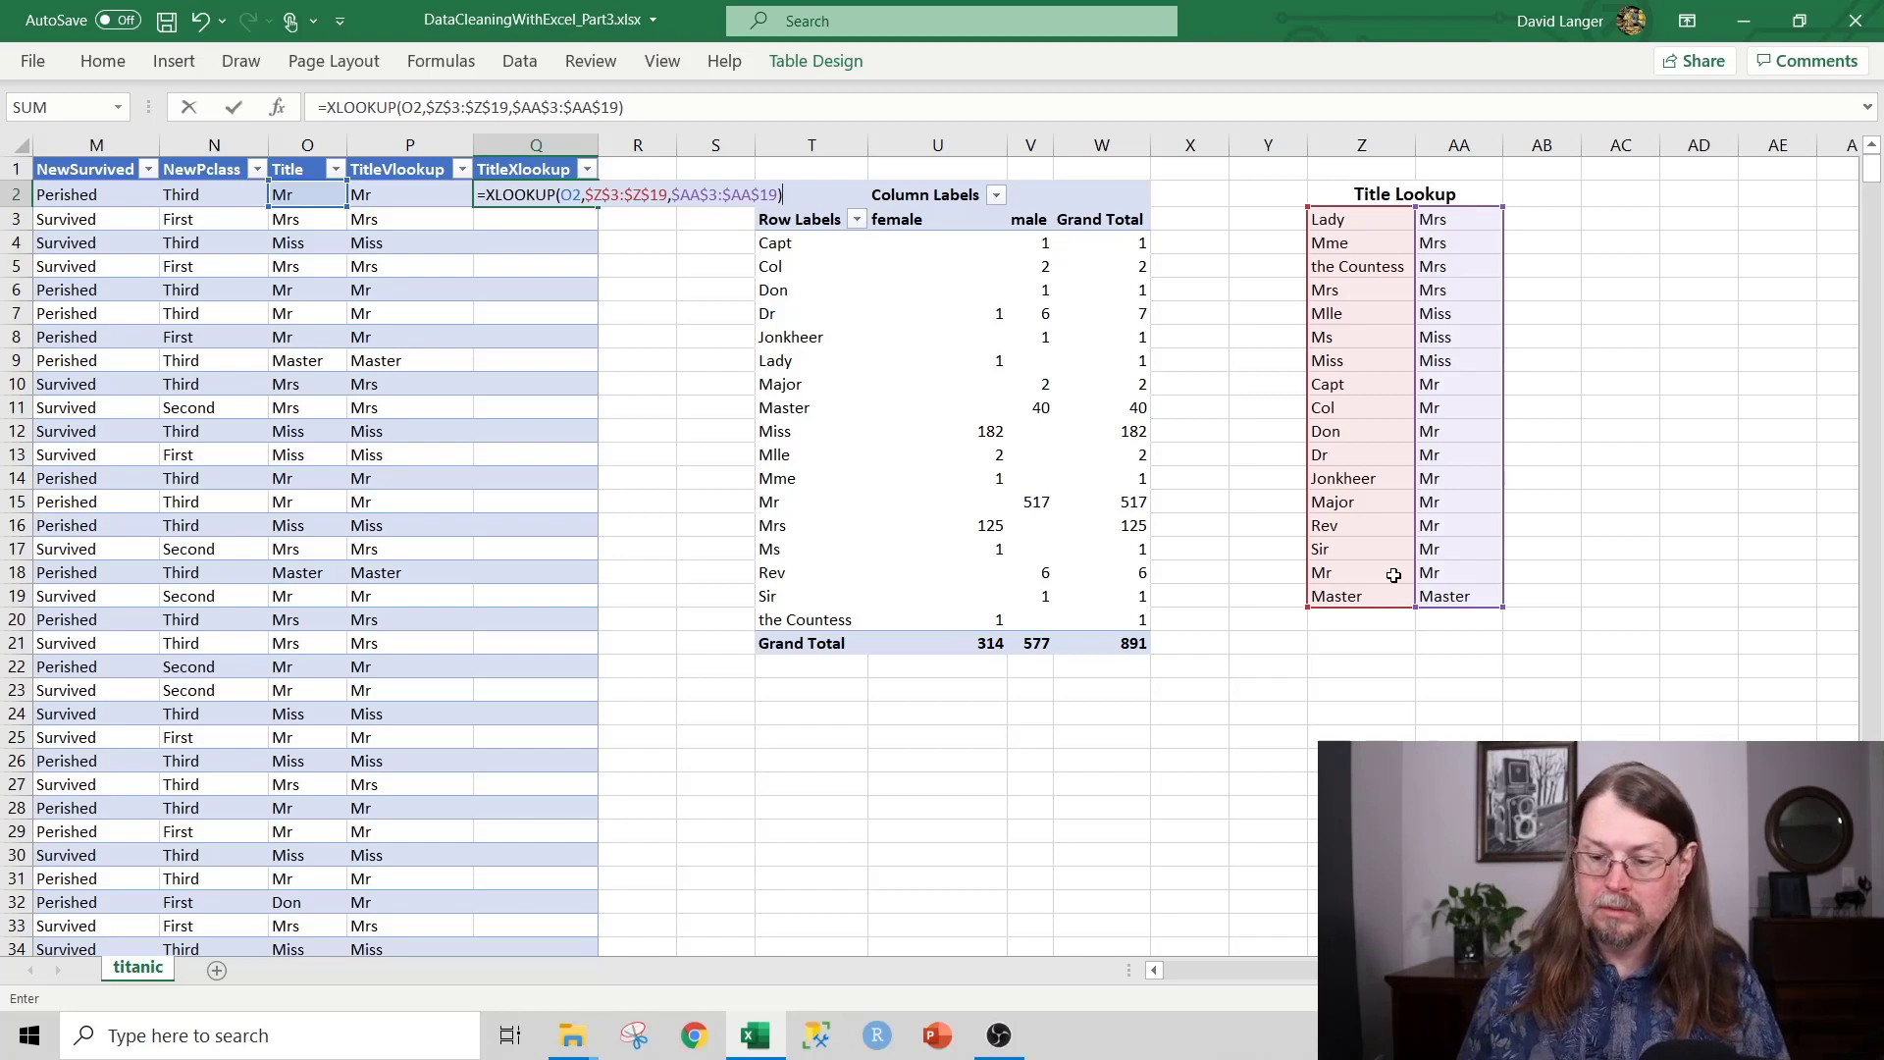
pyautogui.press('Return')
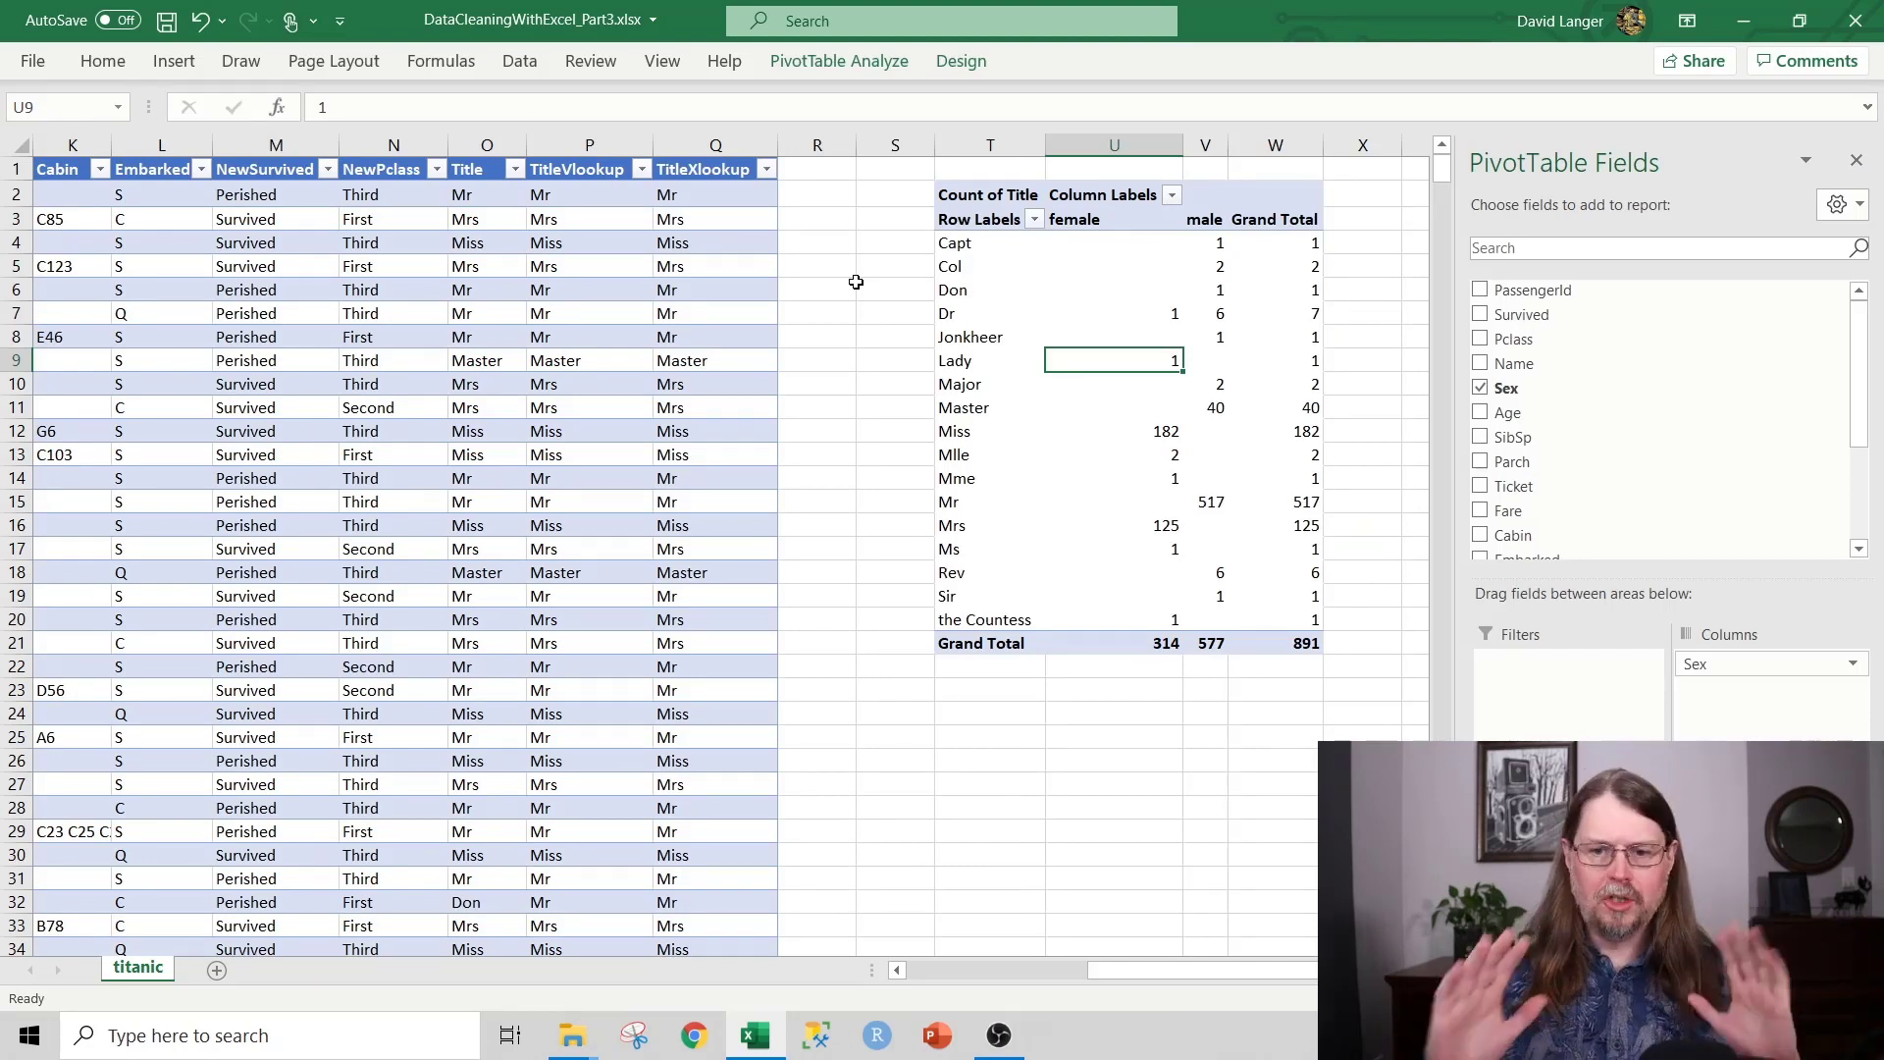
# - Refresh the pivot table of titles by sex and remove all its Sex and Title fields
pyautogui.rightClick(1024, 286)
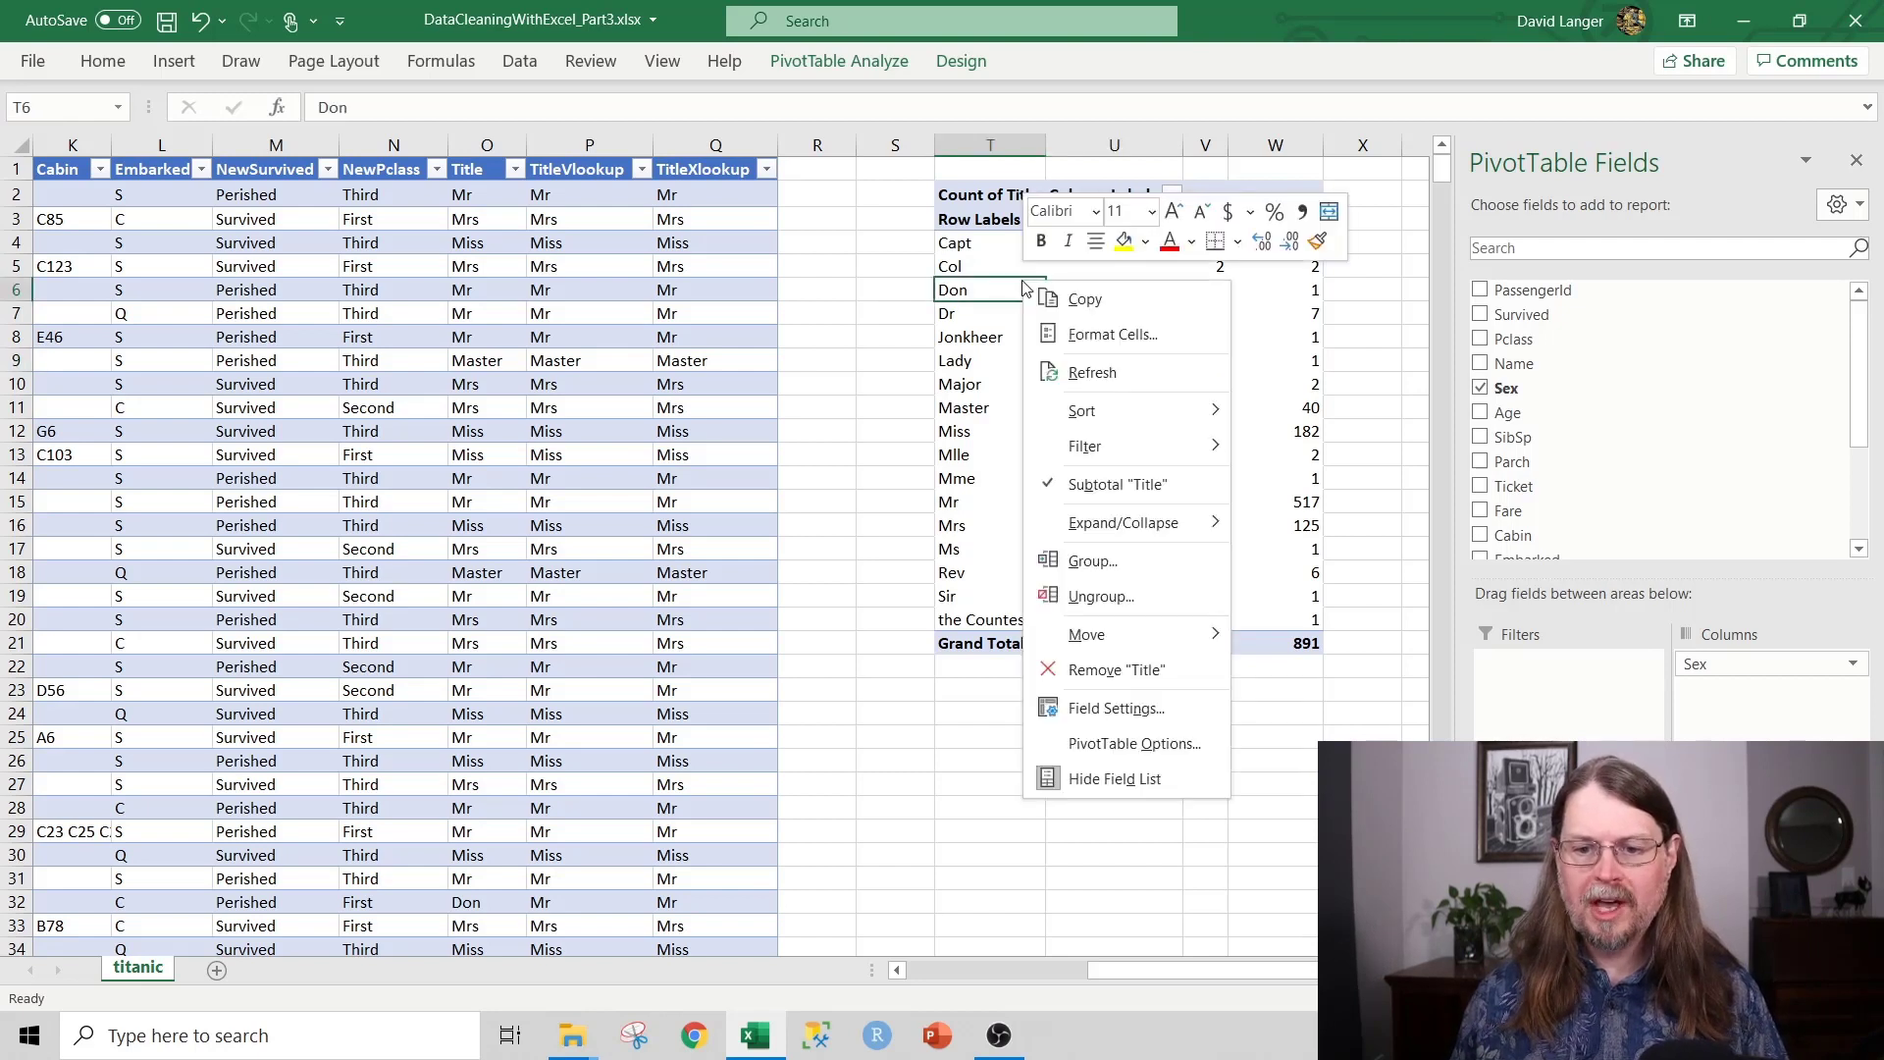
pyautogui.click(1093, 373)
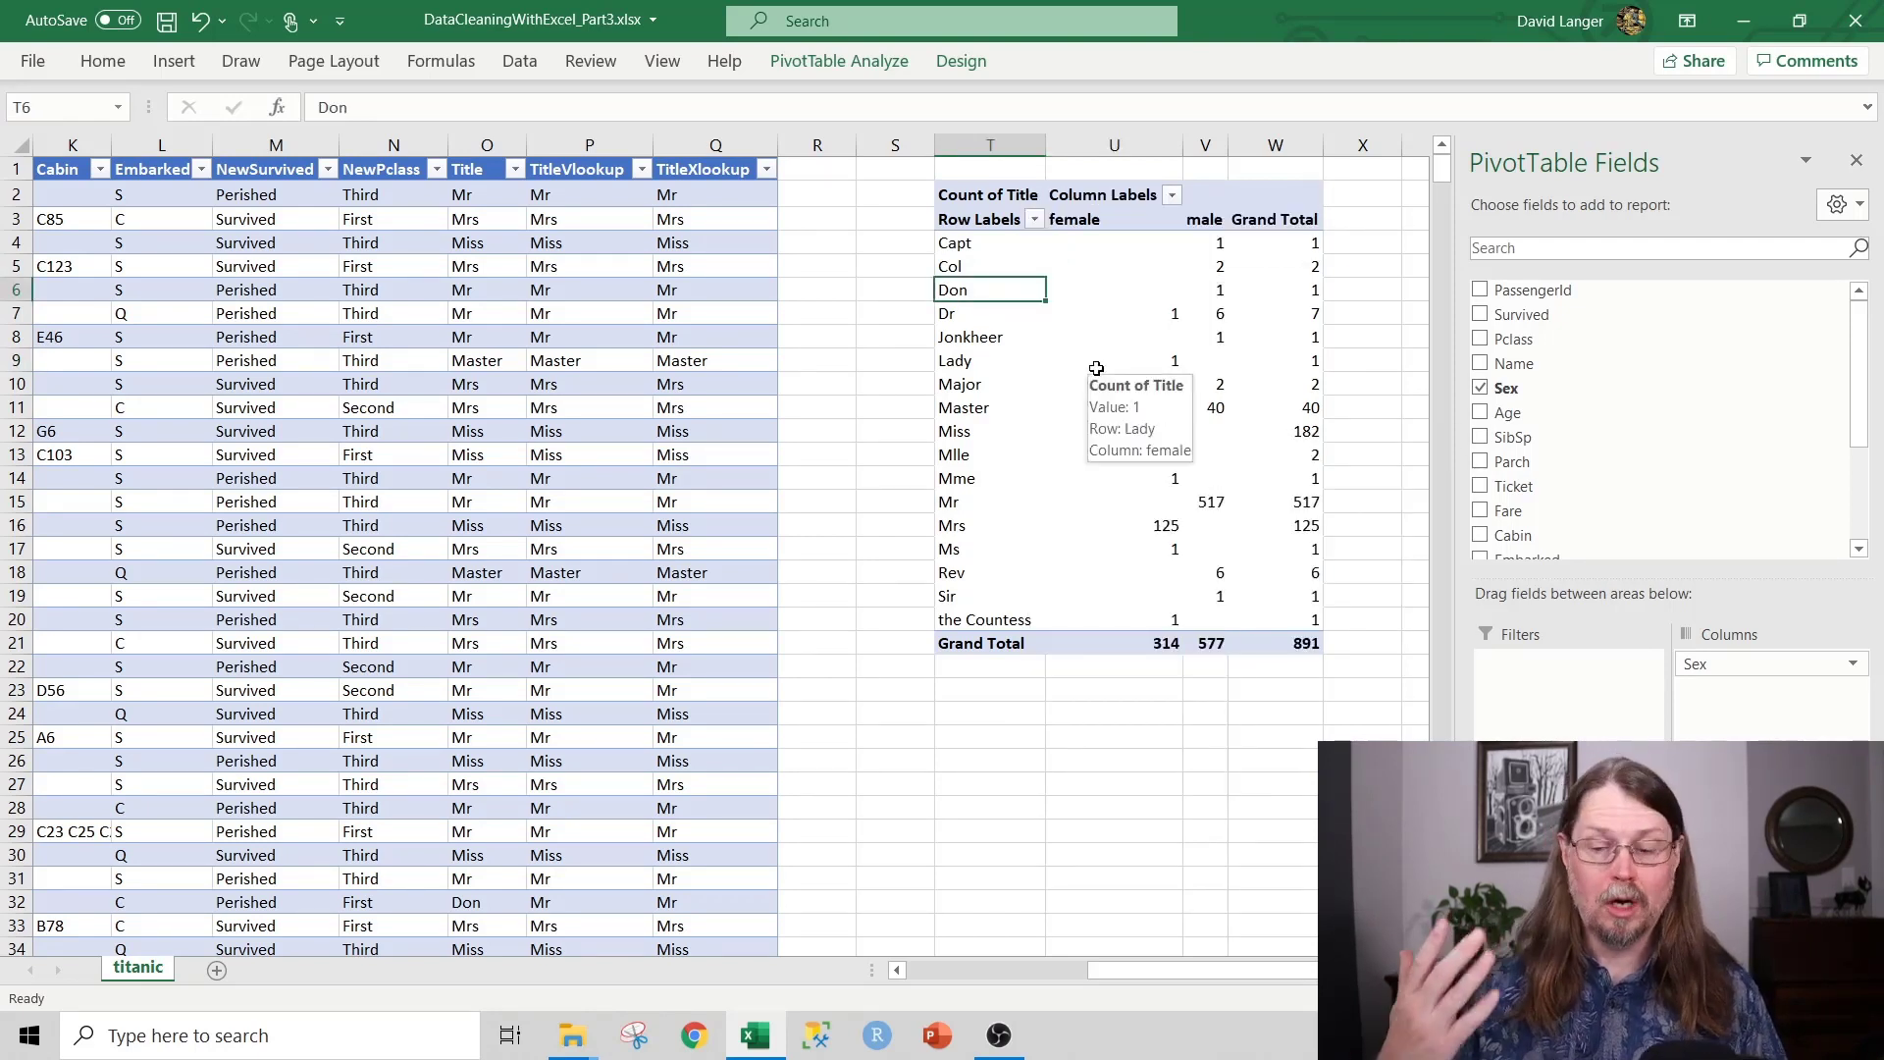
pyautogui.moveTo(1856, 357); pyautogui.dragTo(1858, 450)
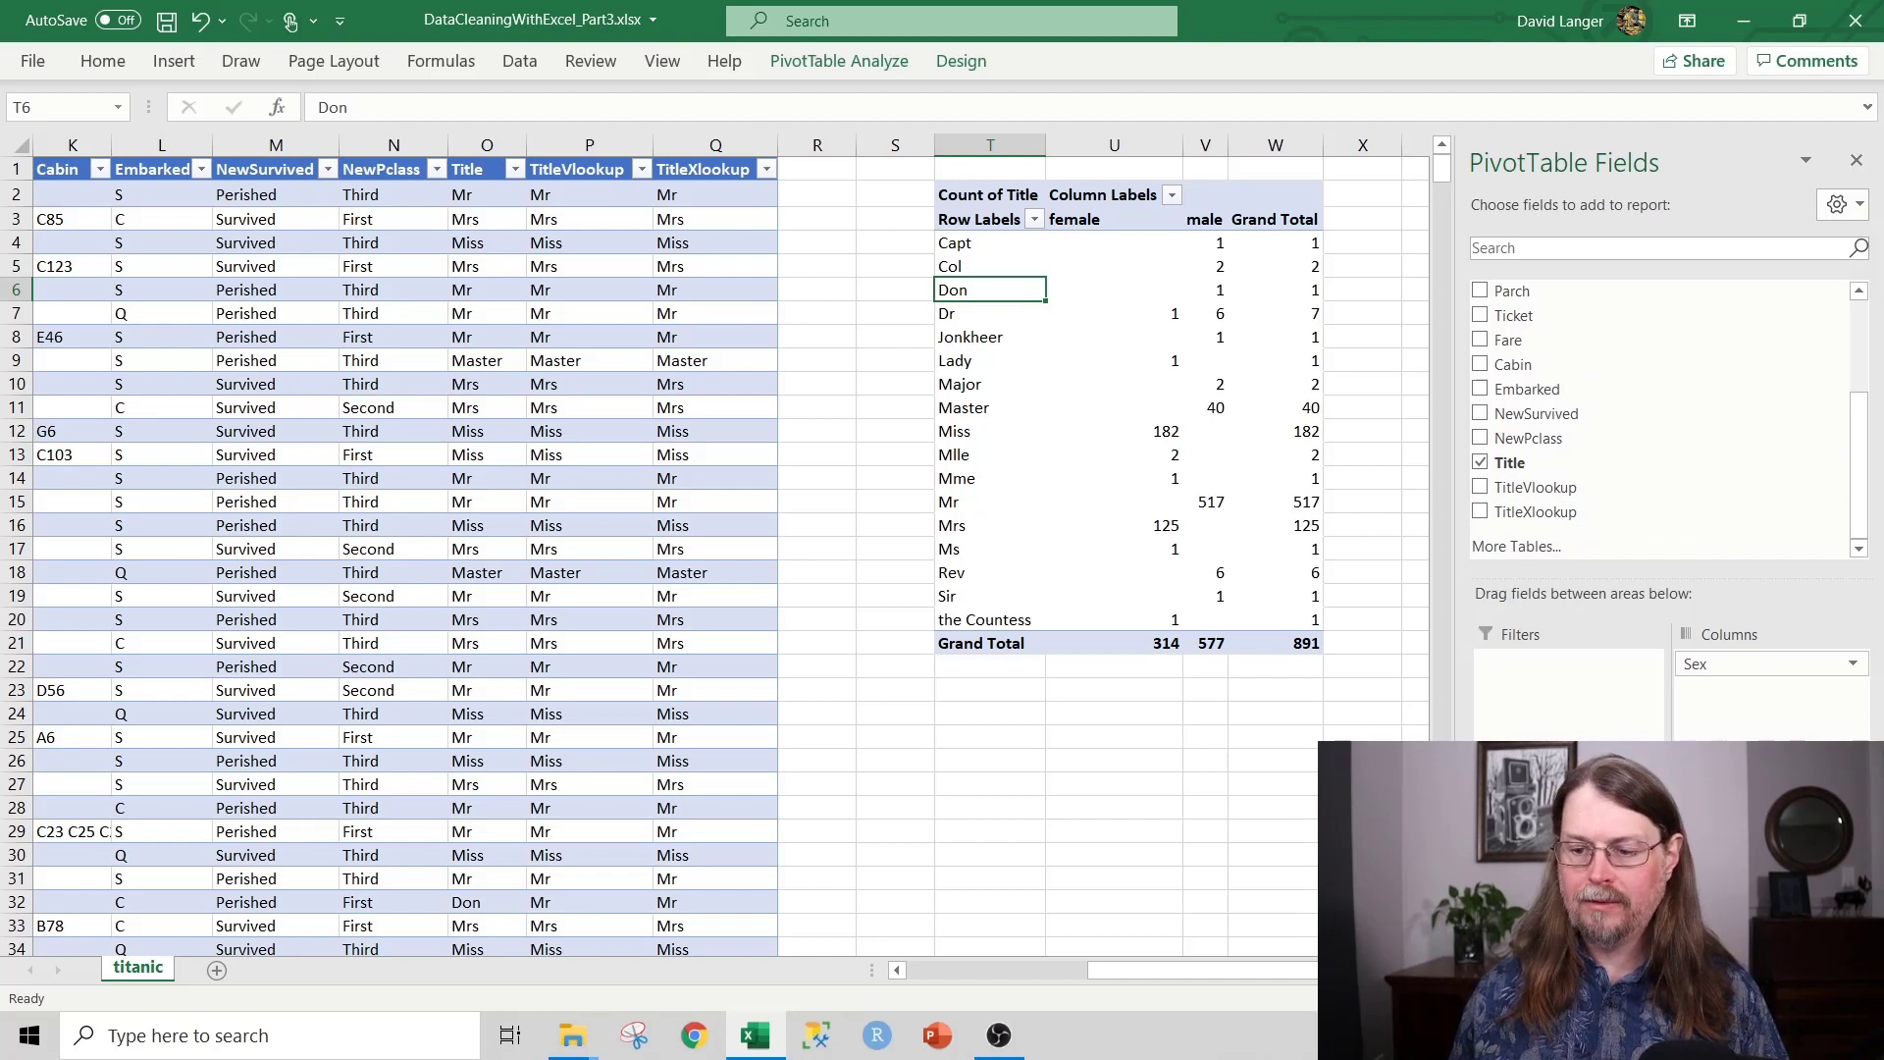
pyautogui.moveTo(1696, 663); pyautogui.dragTo(1276, 636)
pyautogui.moveTo(1551, 826); pyautogui.dragTo(1104, 662)
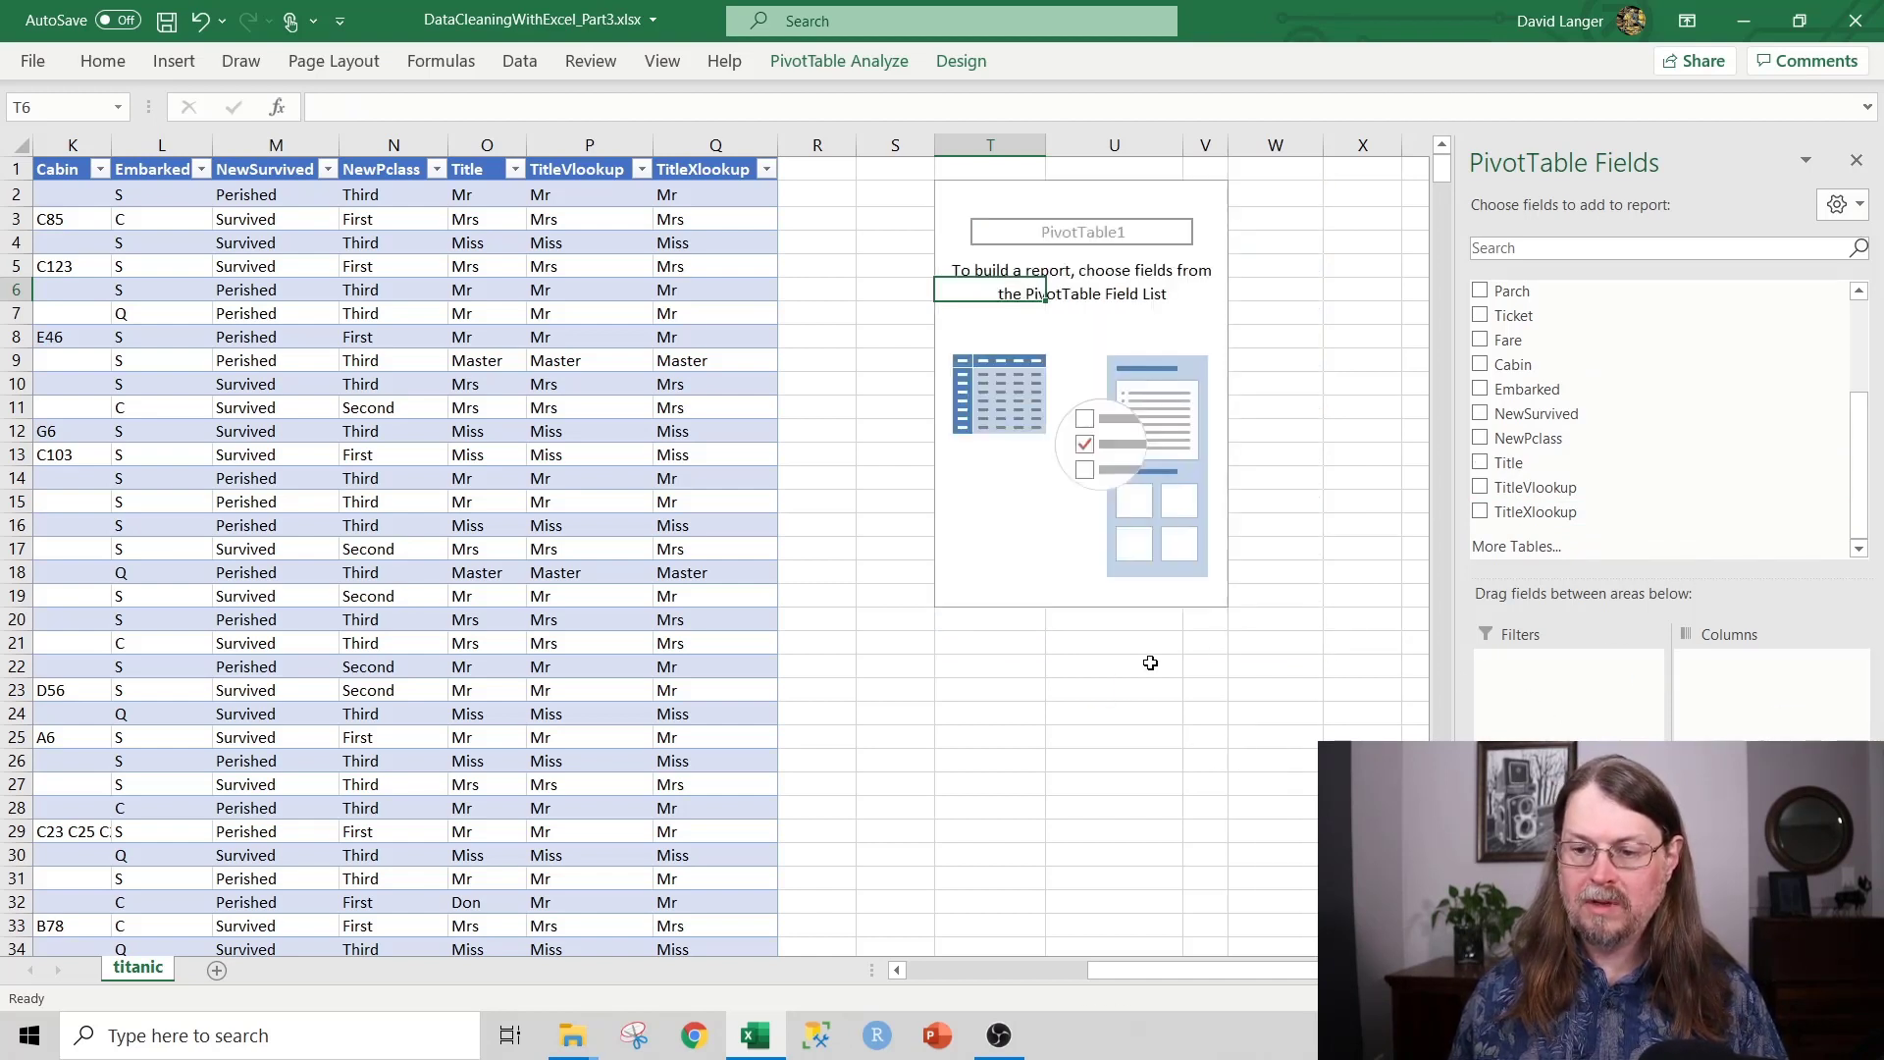
# - Build the pivot table with TitleVlookup and NewPclass as rows, NewSurvived as columns, and the count of NewSurvived as values
pyautogui.moveTo(1549, 499); pyautogui.dragTo(1560, 825)
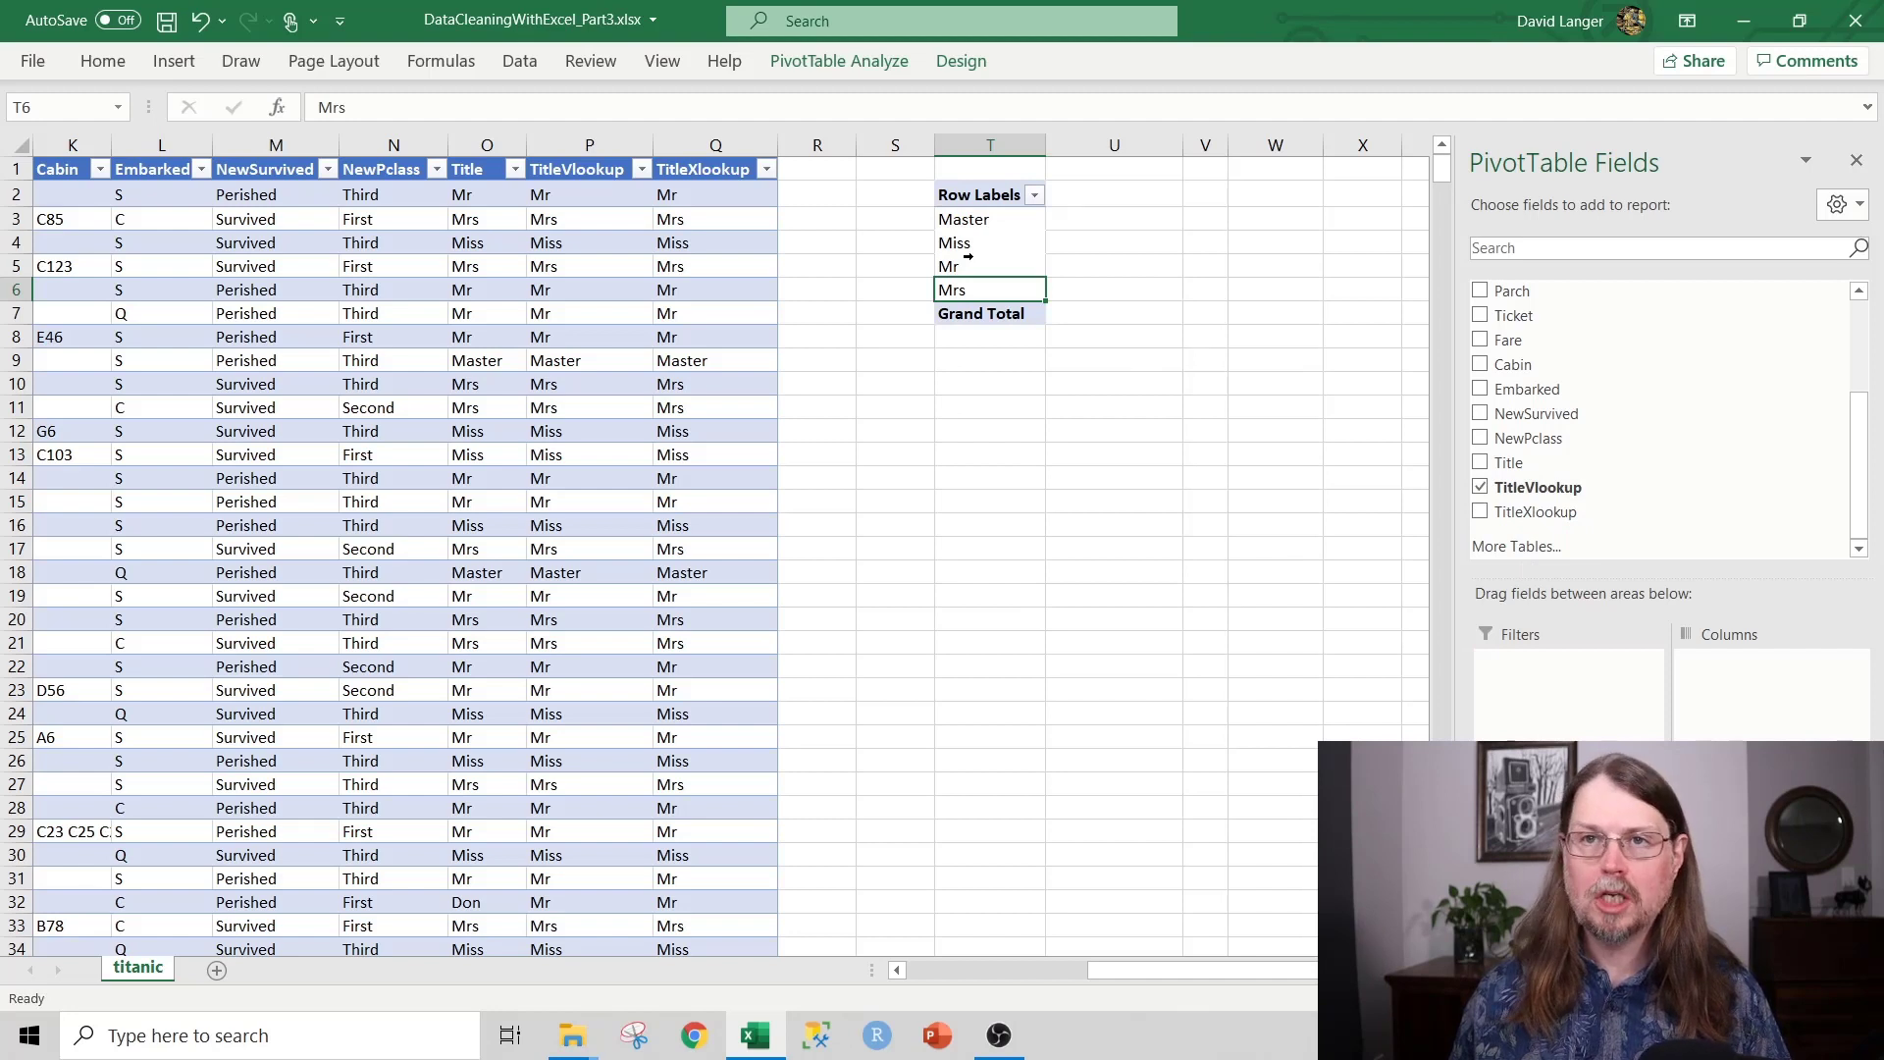
pyautogui.click(1531, 442)
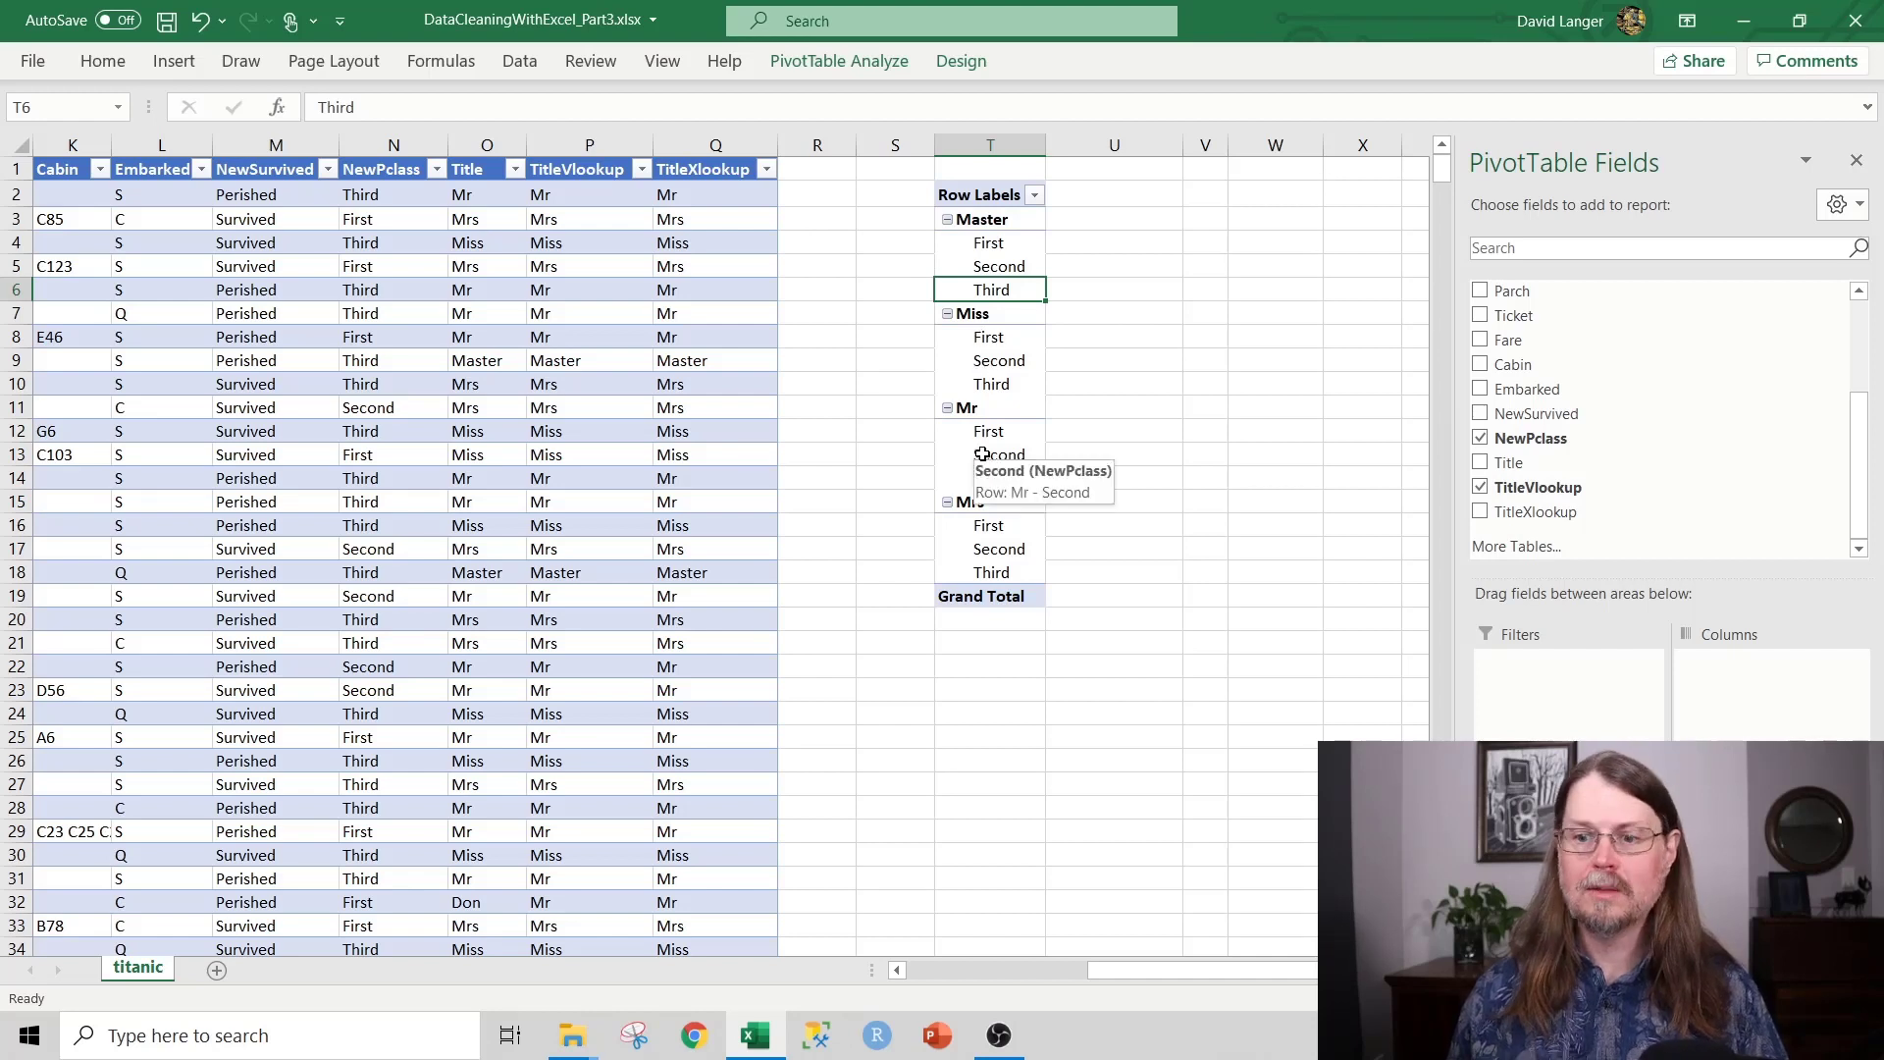
pyautogui.moveTo(1511, 414); pyautogui.dragTo(1722, 677)
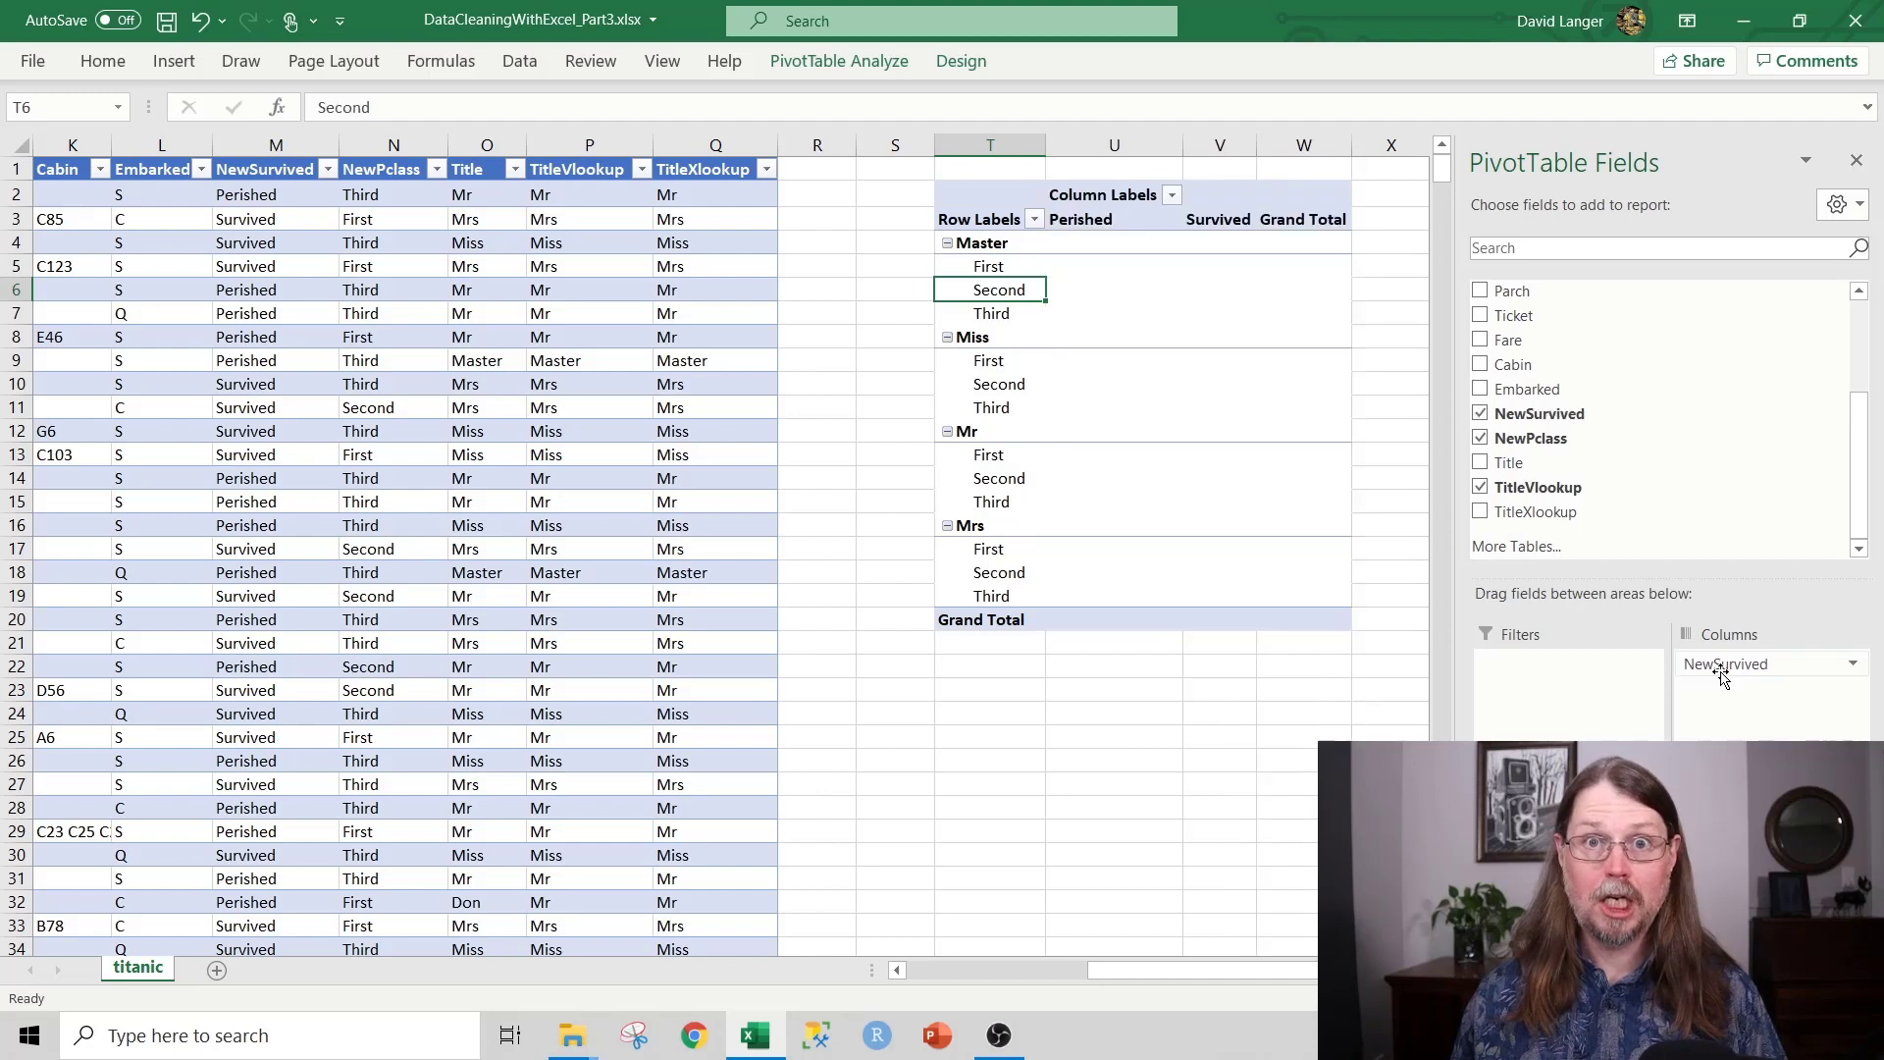
pyautogui.moveTo(1541, 414); pyautogui.dragTo(1747, 785)
pyautogui.hscroll(4, 989, 417)
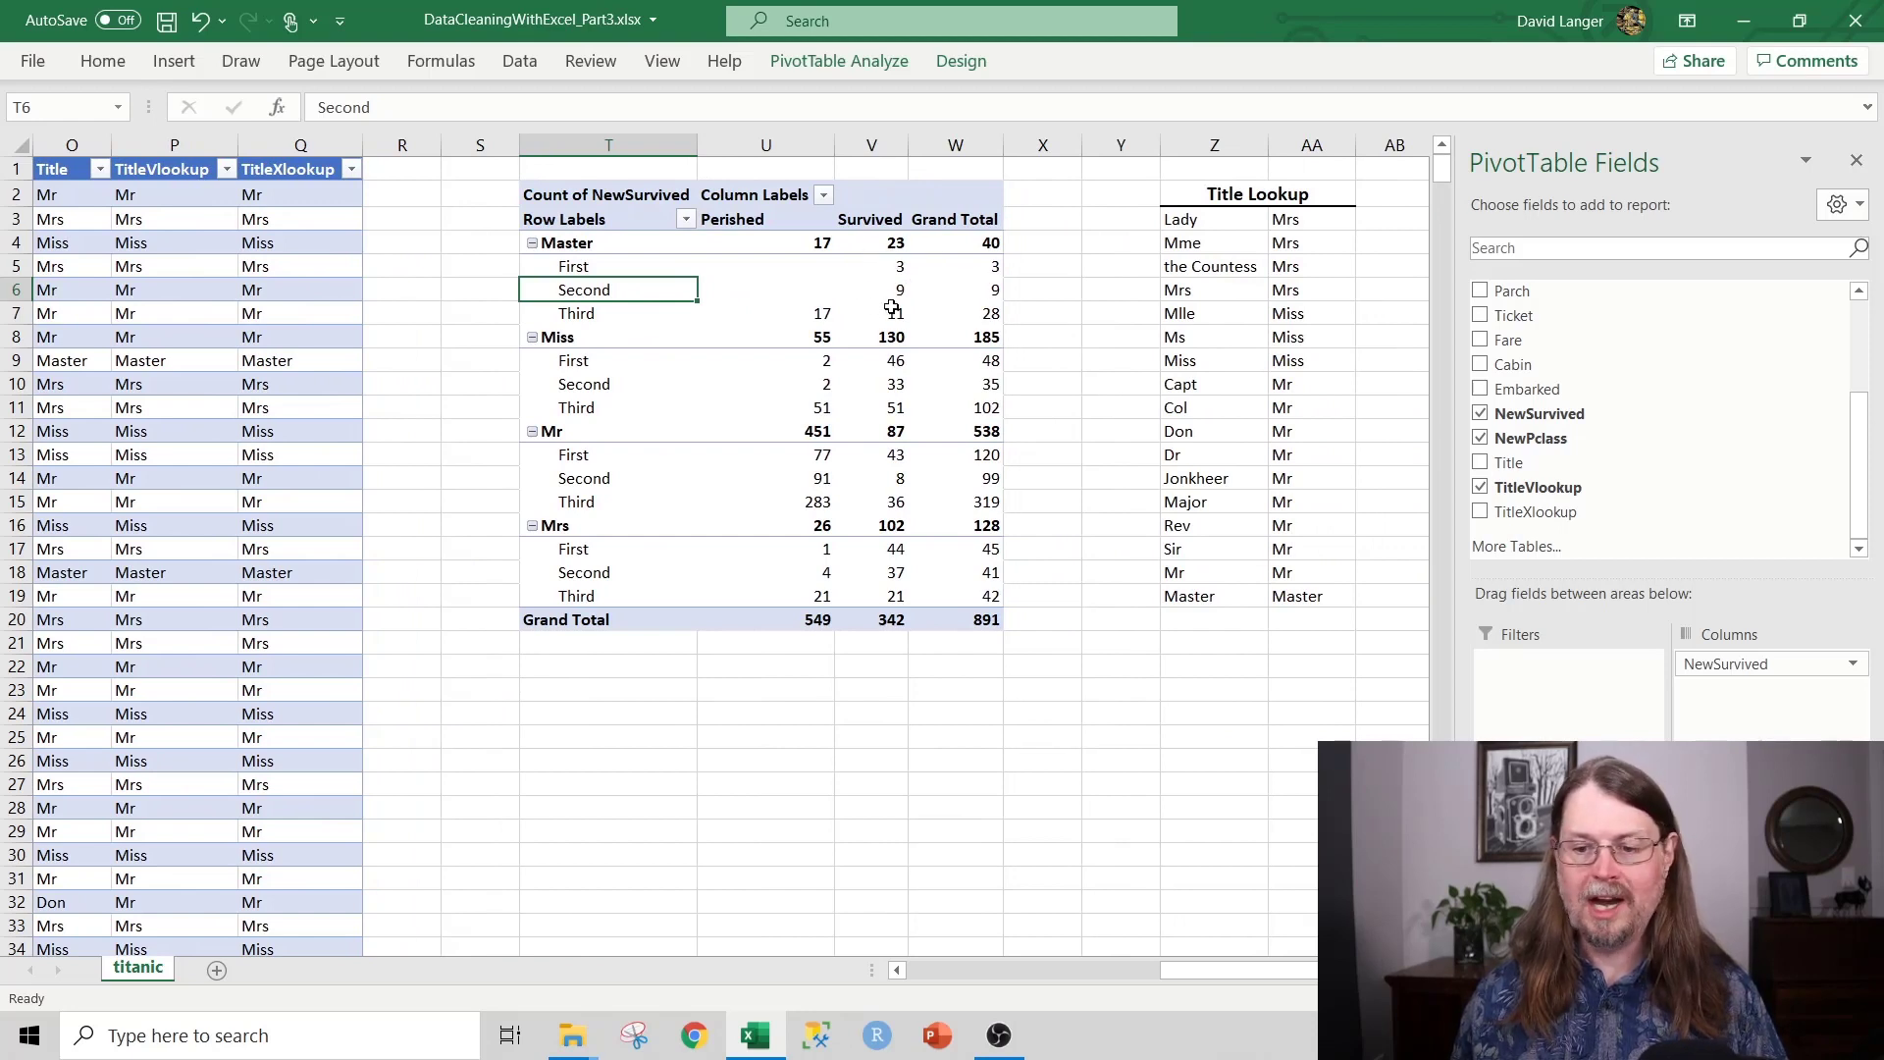
# - Show the Count of NewSurvived values in the pivot table as % of Row Total
pyautogui.click(1826, 826)
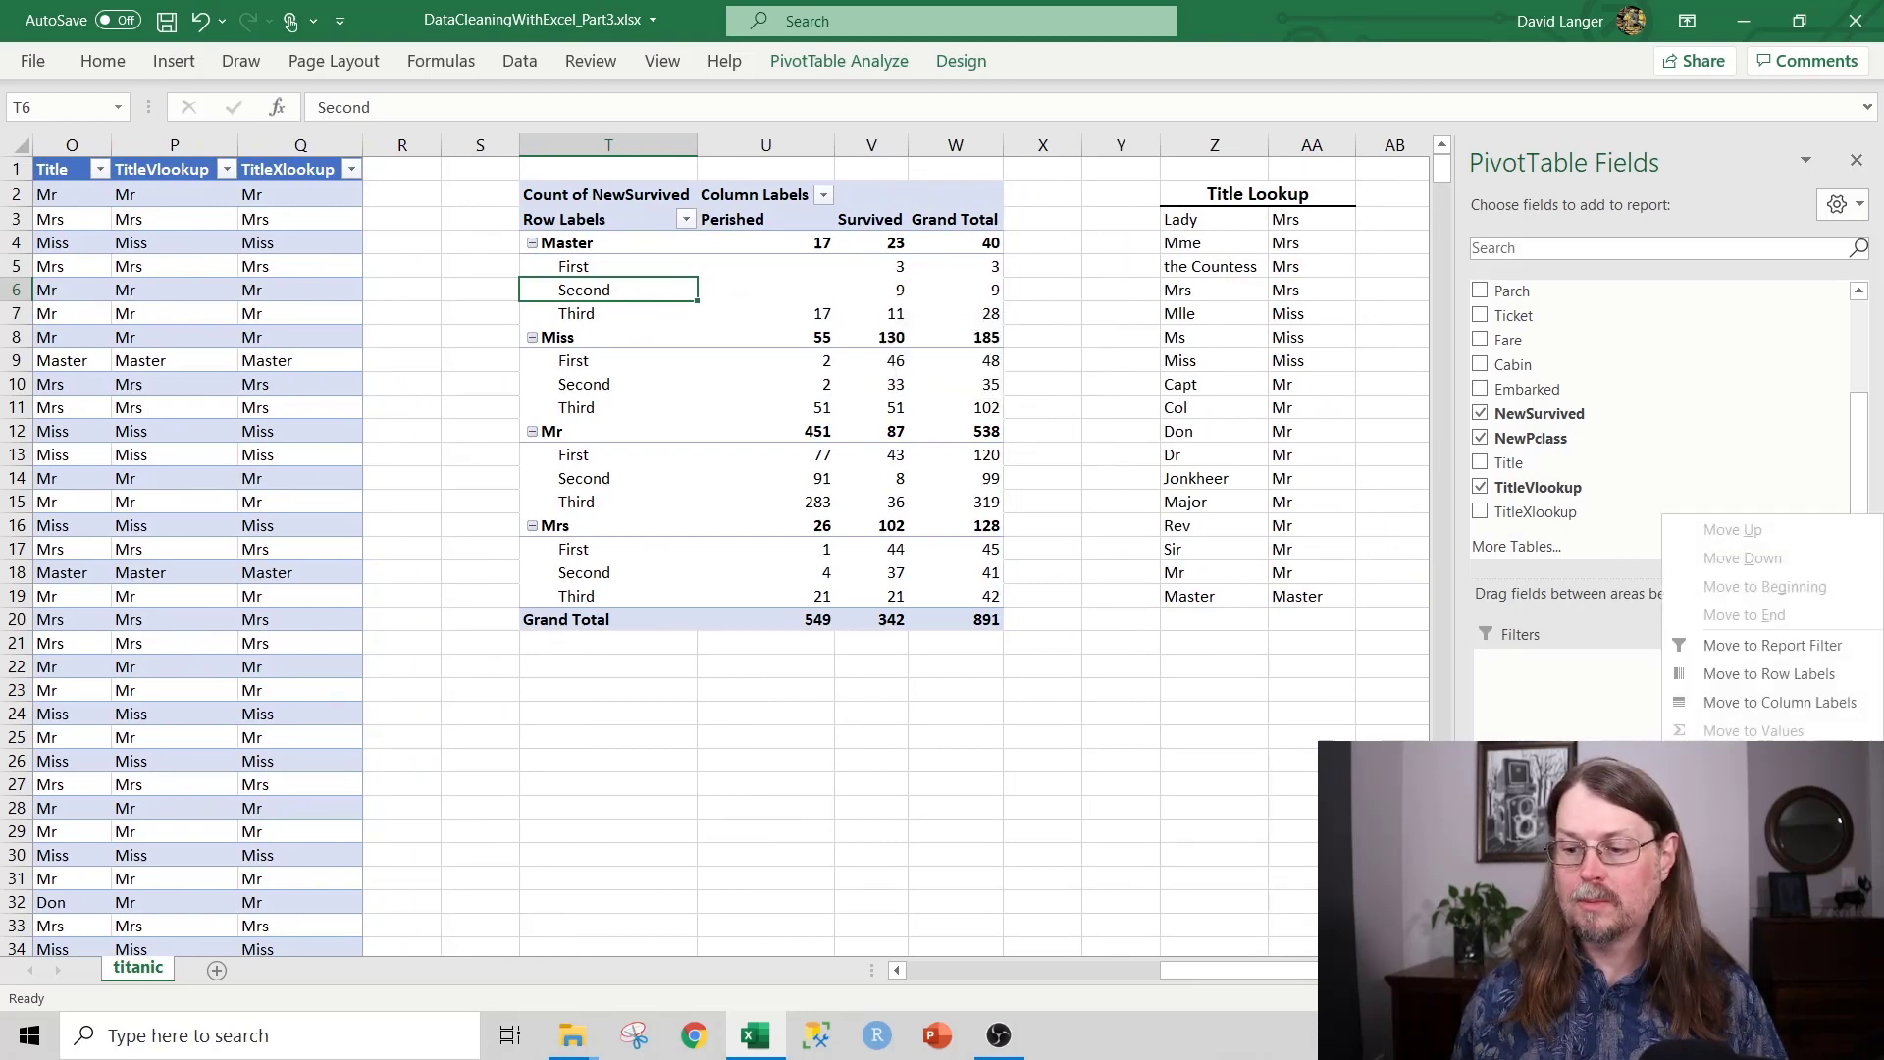
pyautogui.click(1756, 803)
pyautogui.click(479, 334)
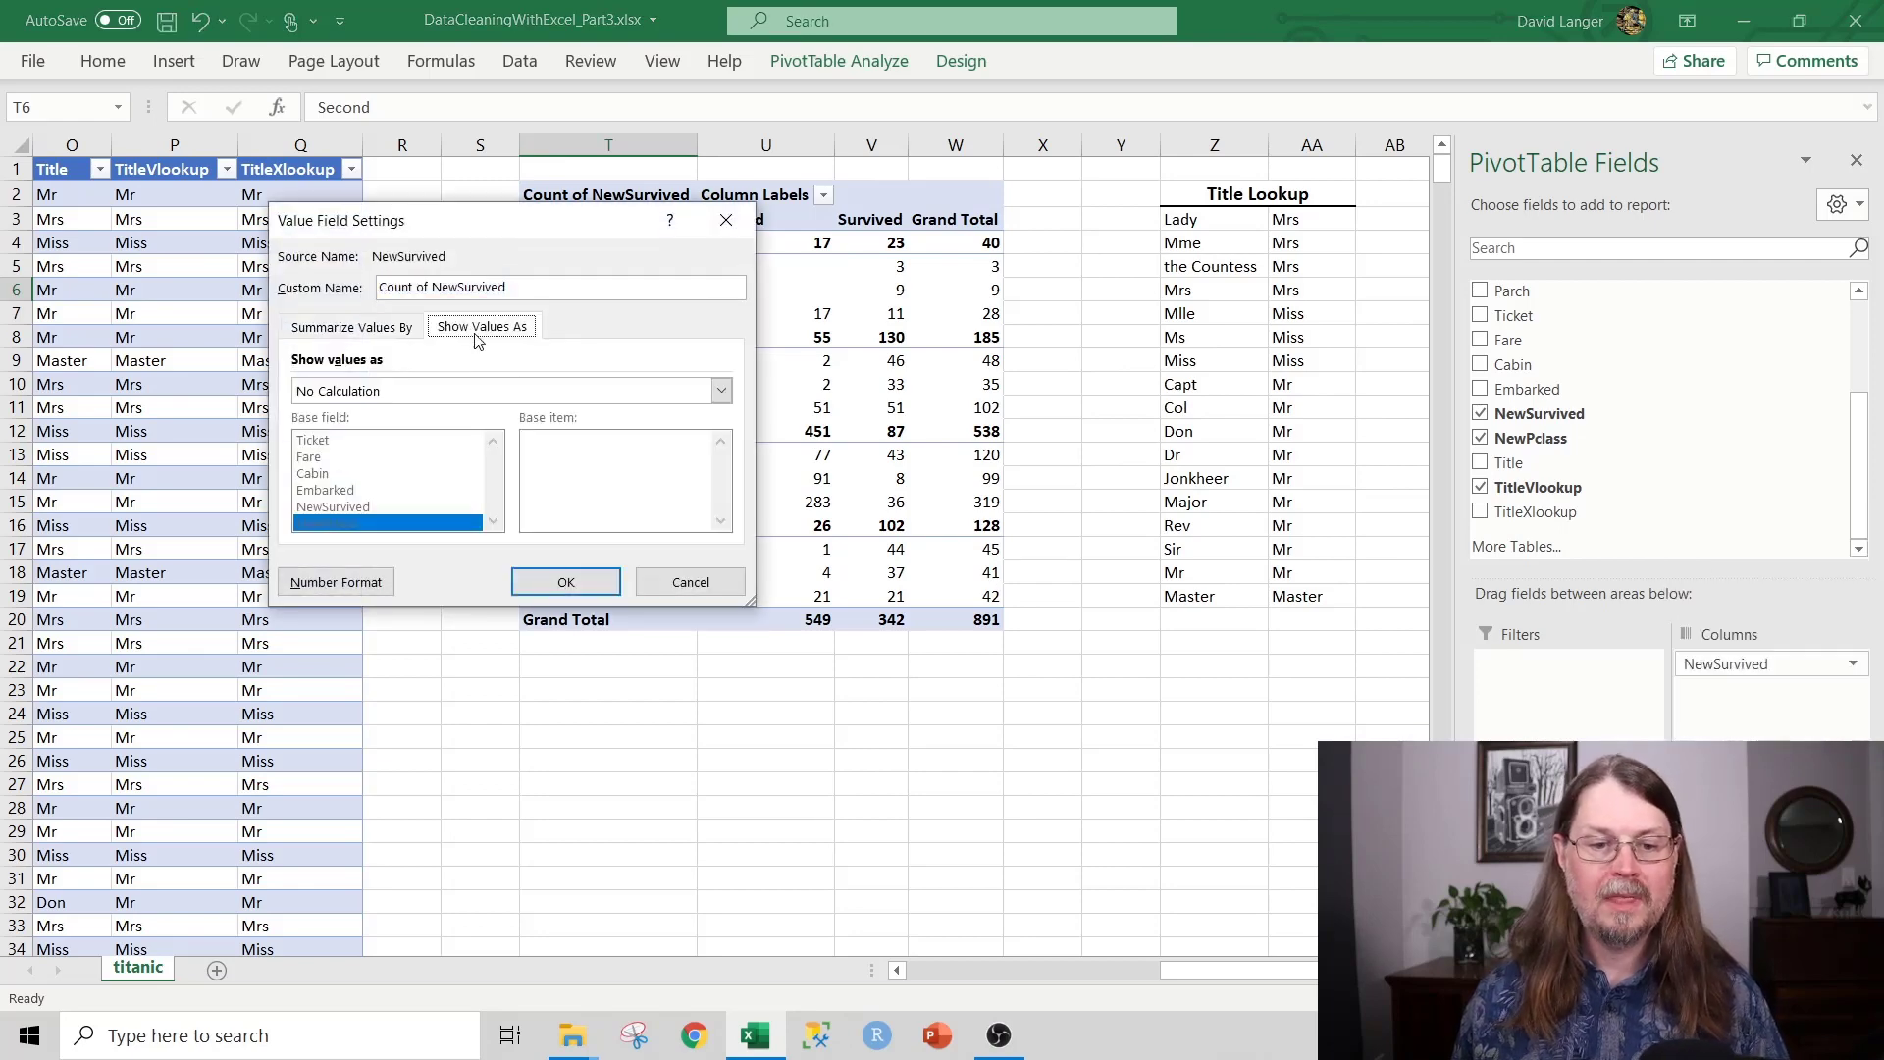
pyautogui.click(722, 391)
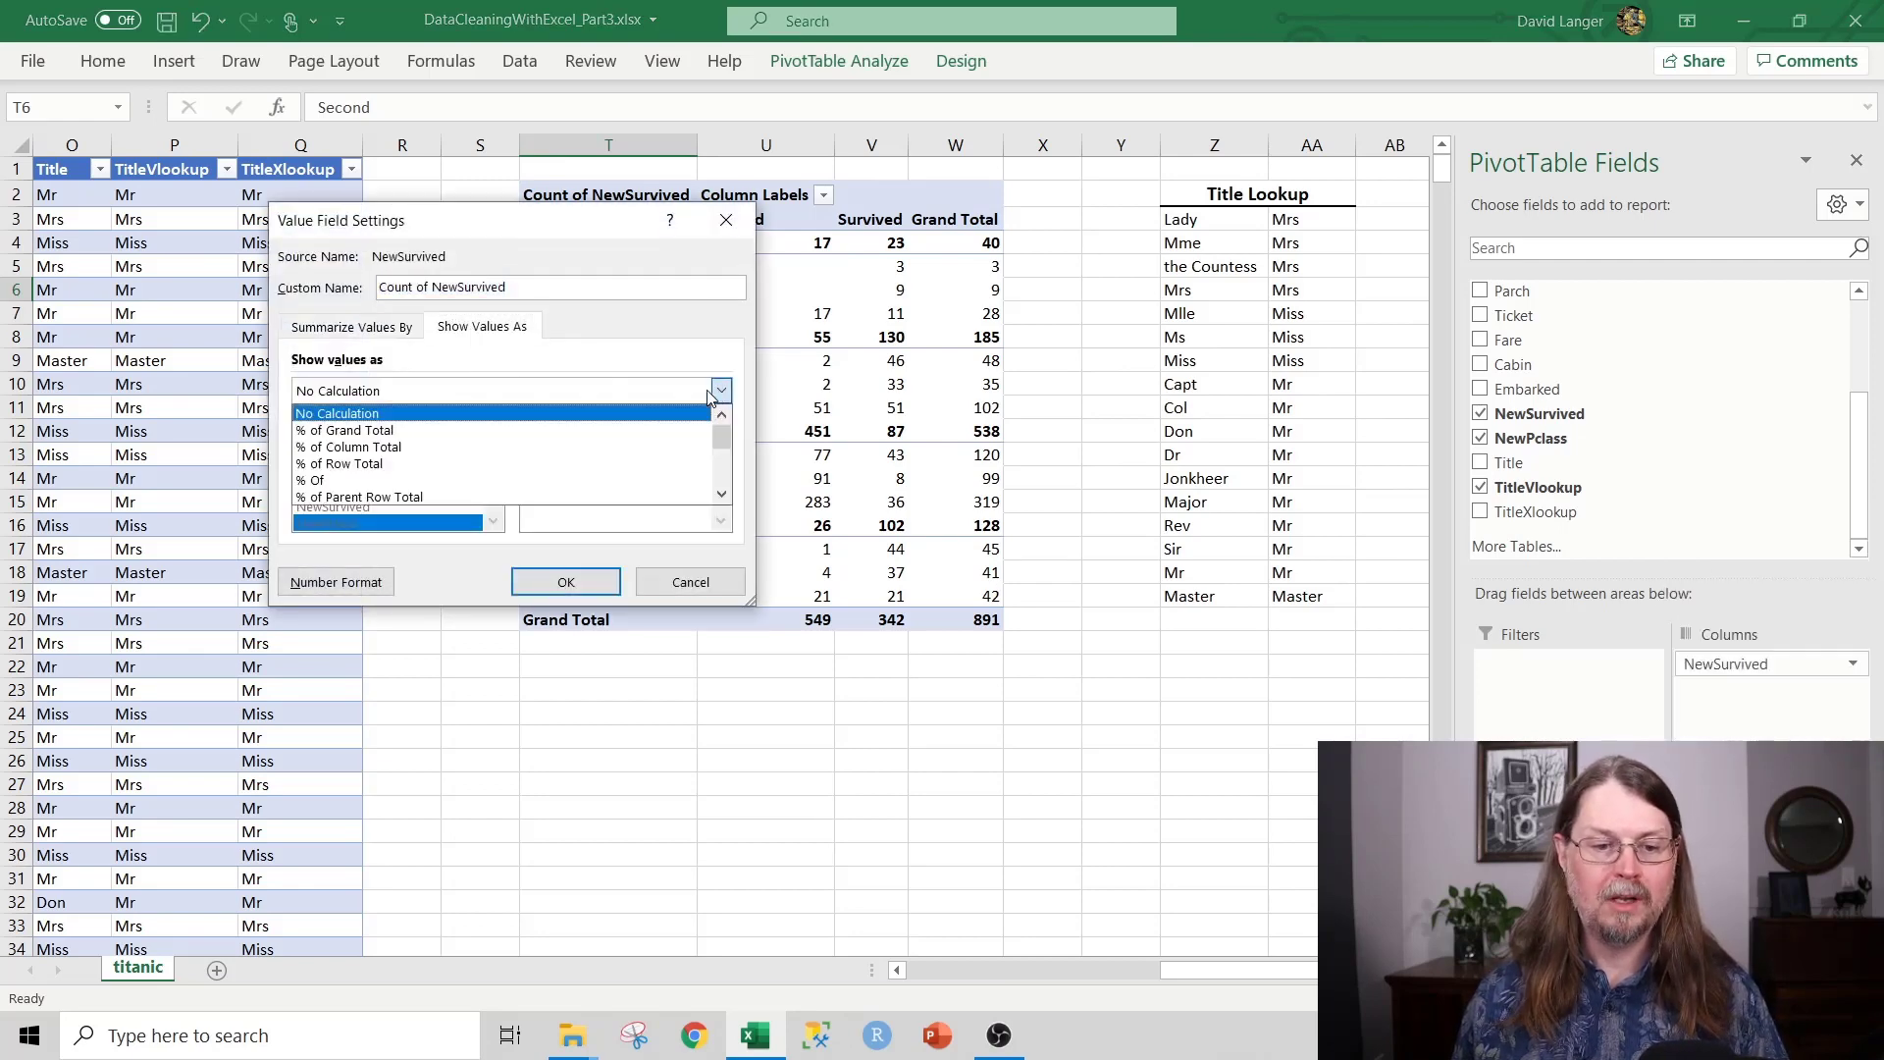
pyautogui.click(363, 465)
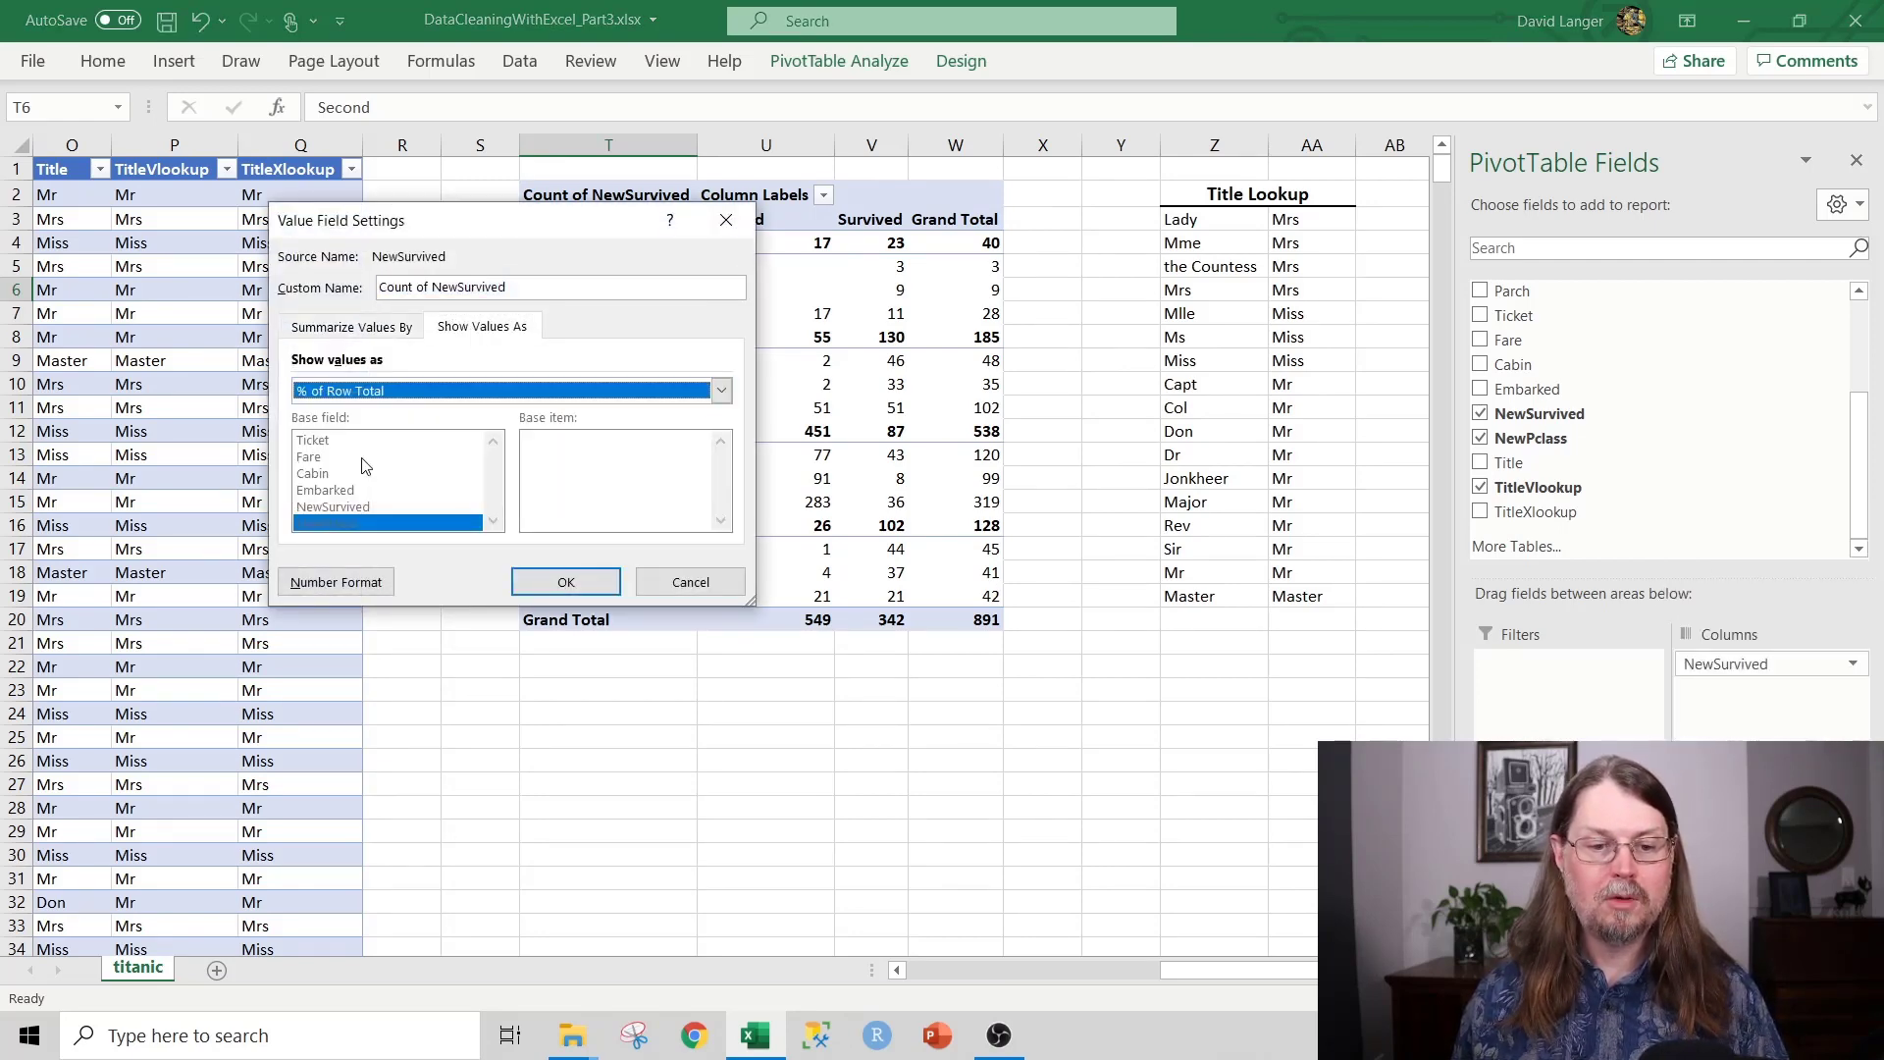
pyautogui.click(531, 574)
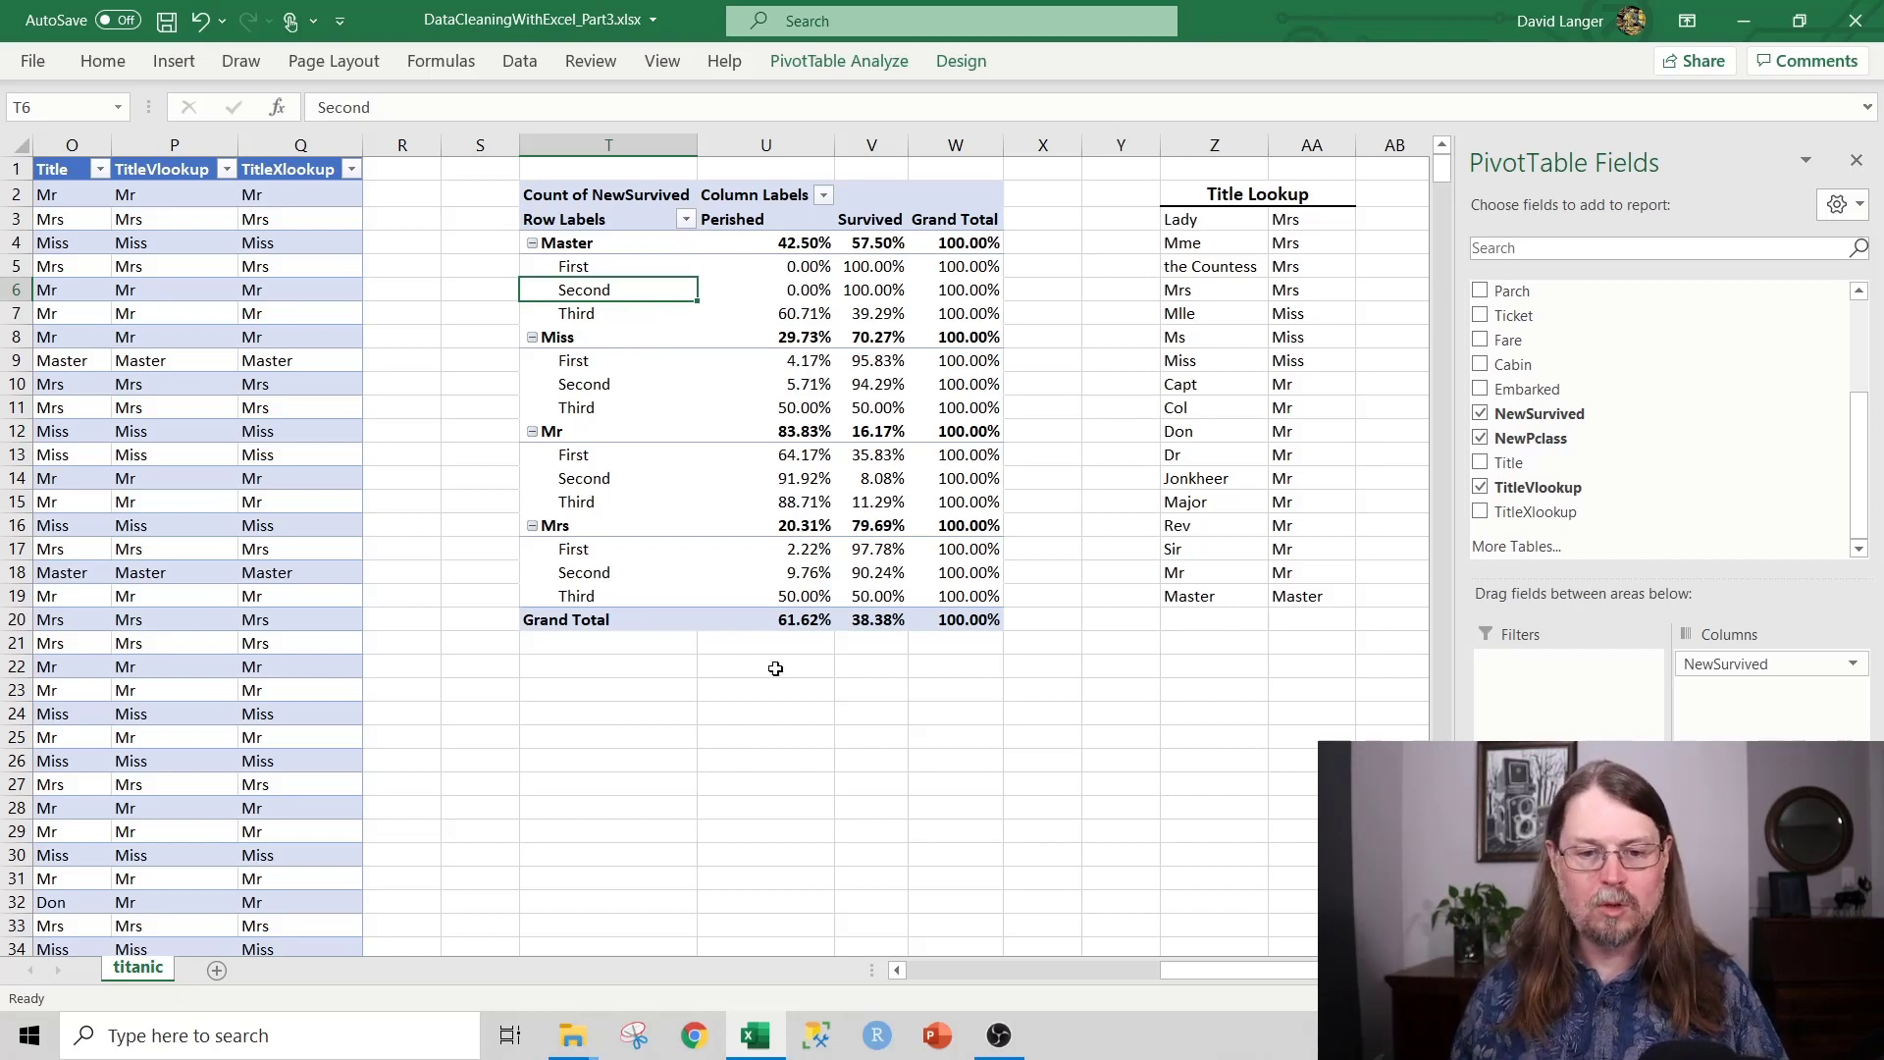
# - Examine the survival percentages in the pivot table for each title and passenger class
pyautogui.moveTo(870, 277)
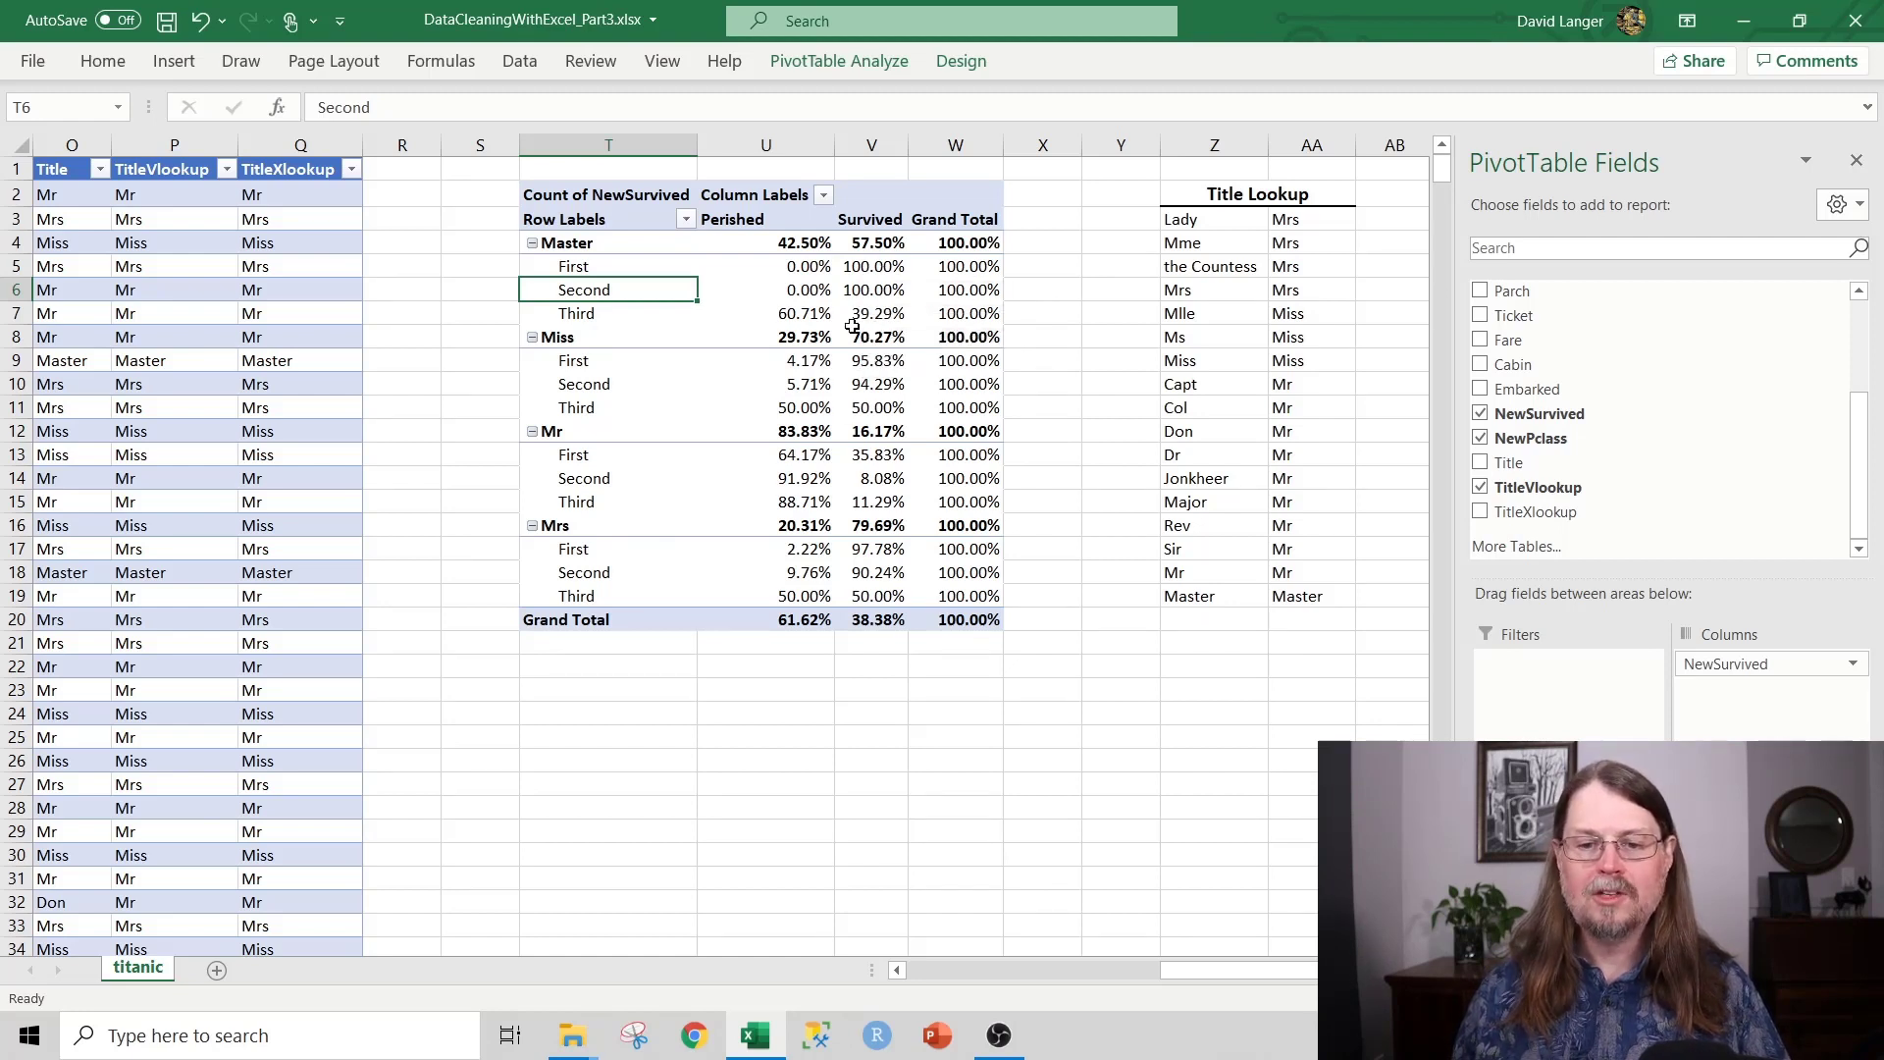
pyautogui.moveTo(852, 326)
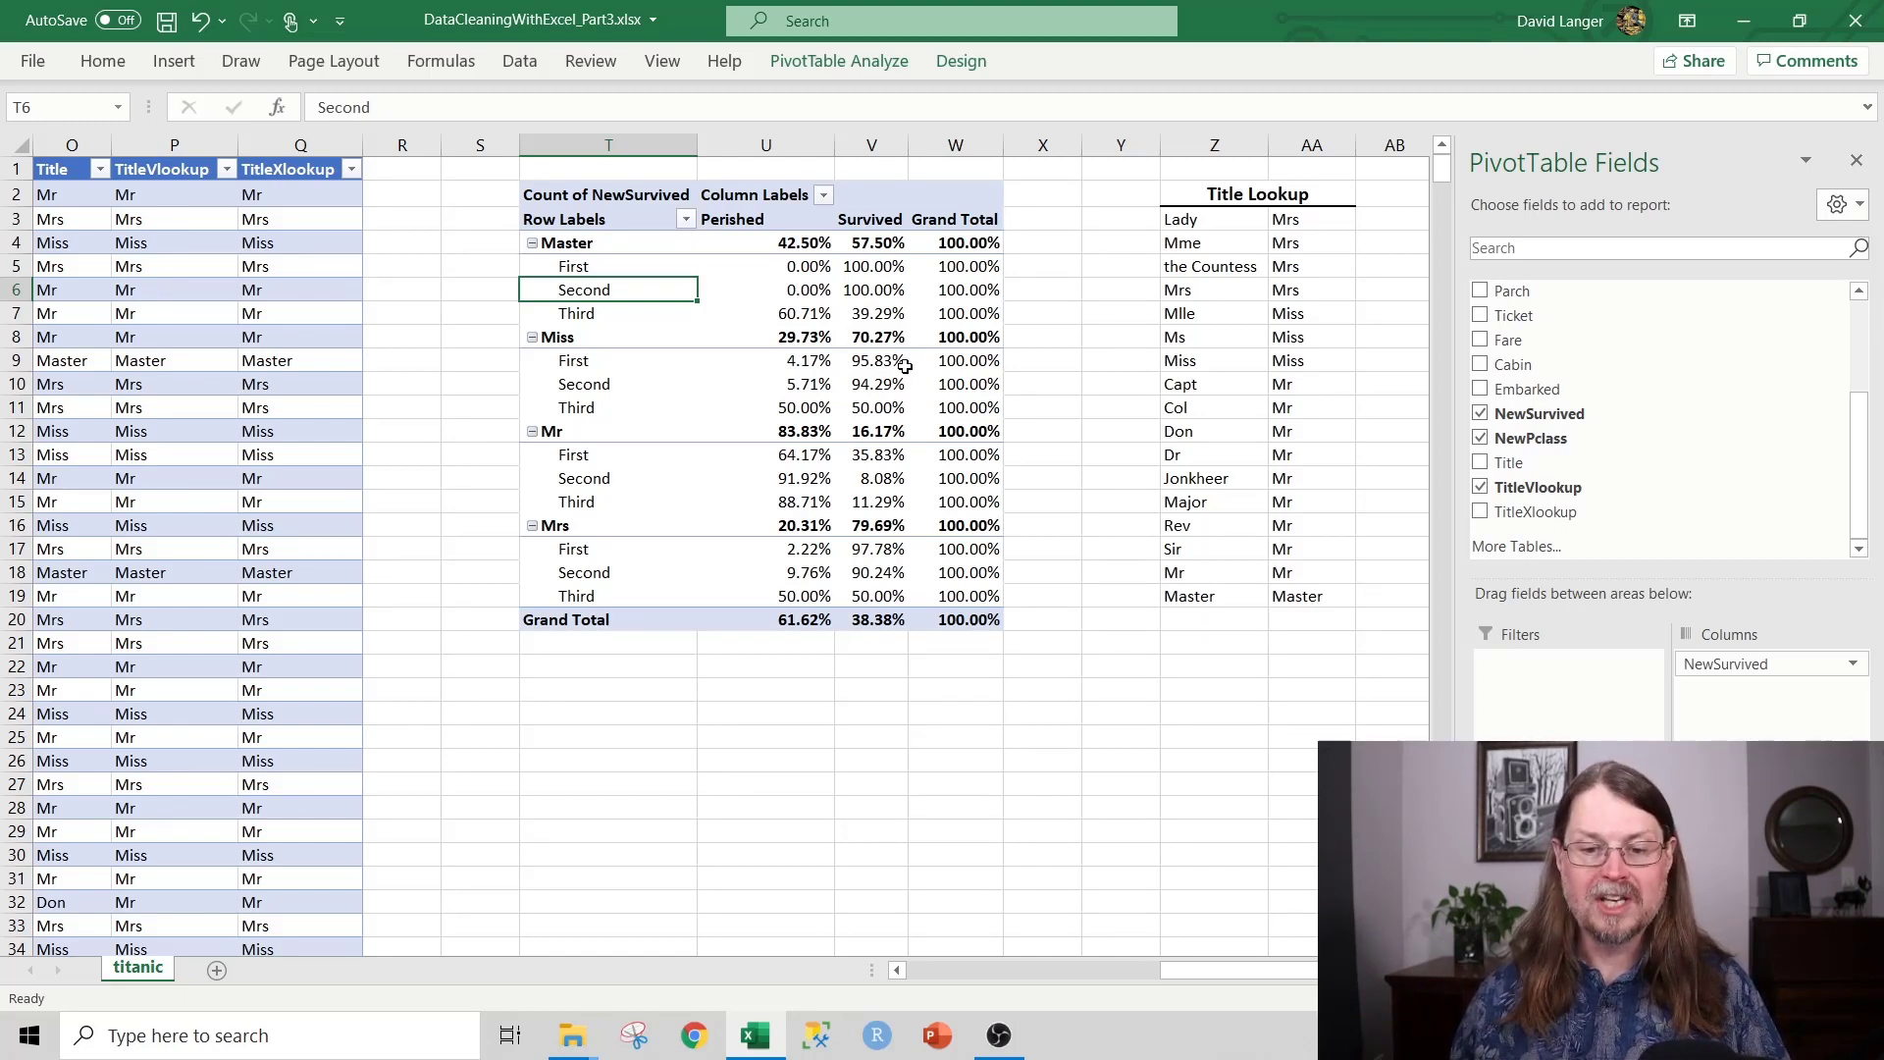
pyautogui.moveTo(904, 409)
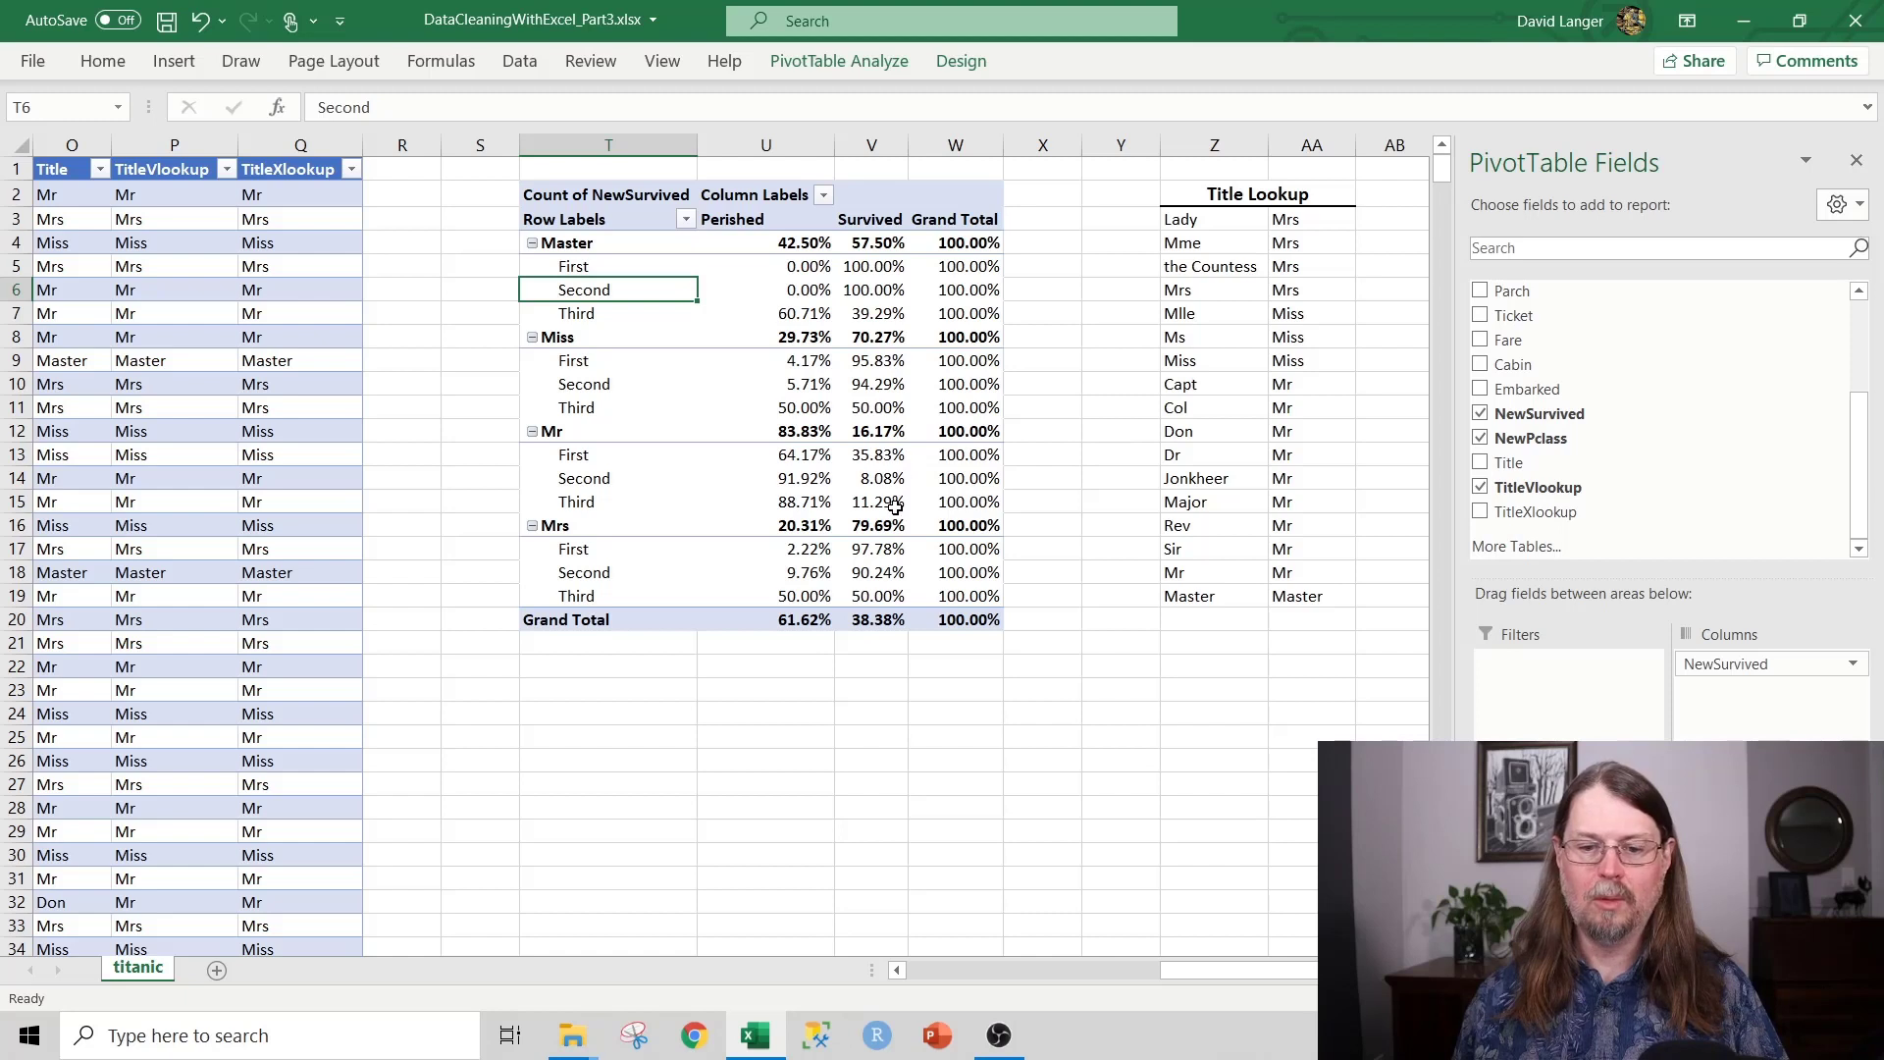
pyautogui.moveTo(895, 503)
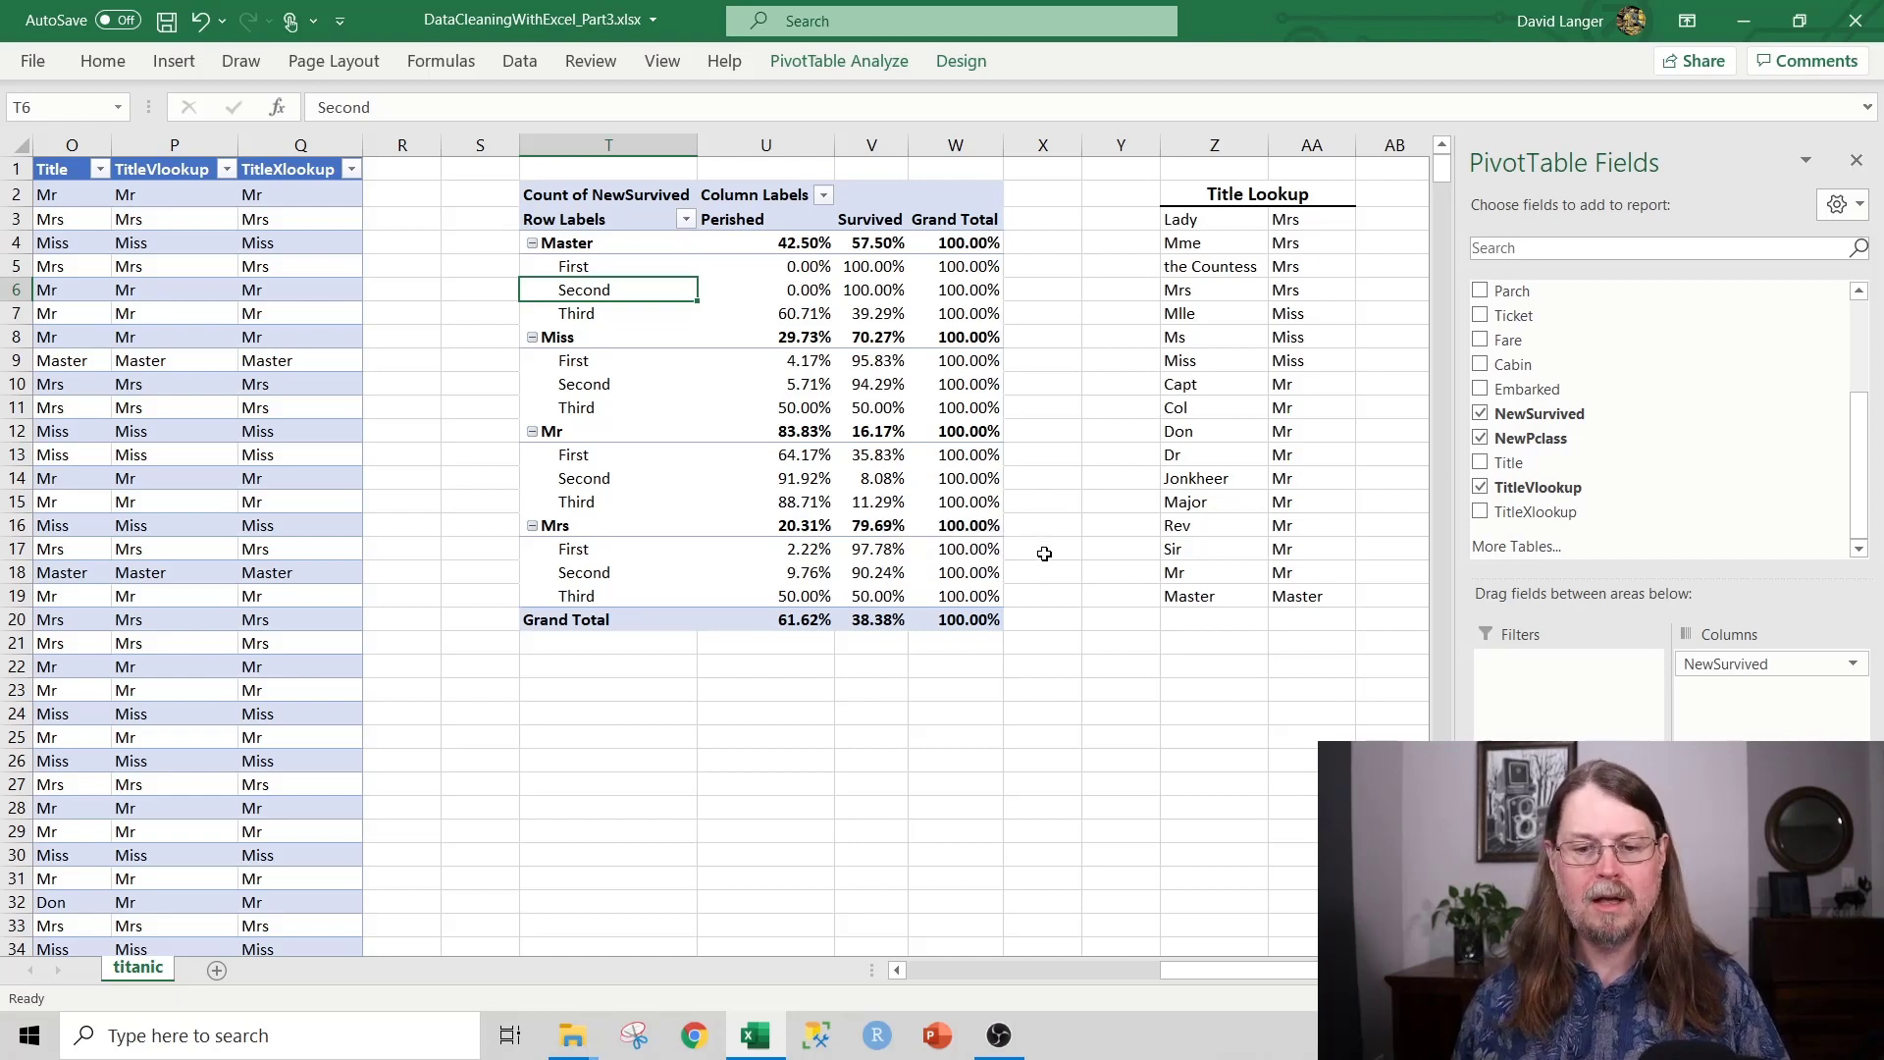
pyautogui.moveTo(898, 568)
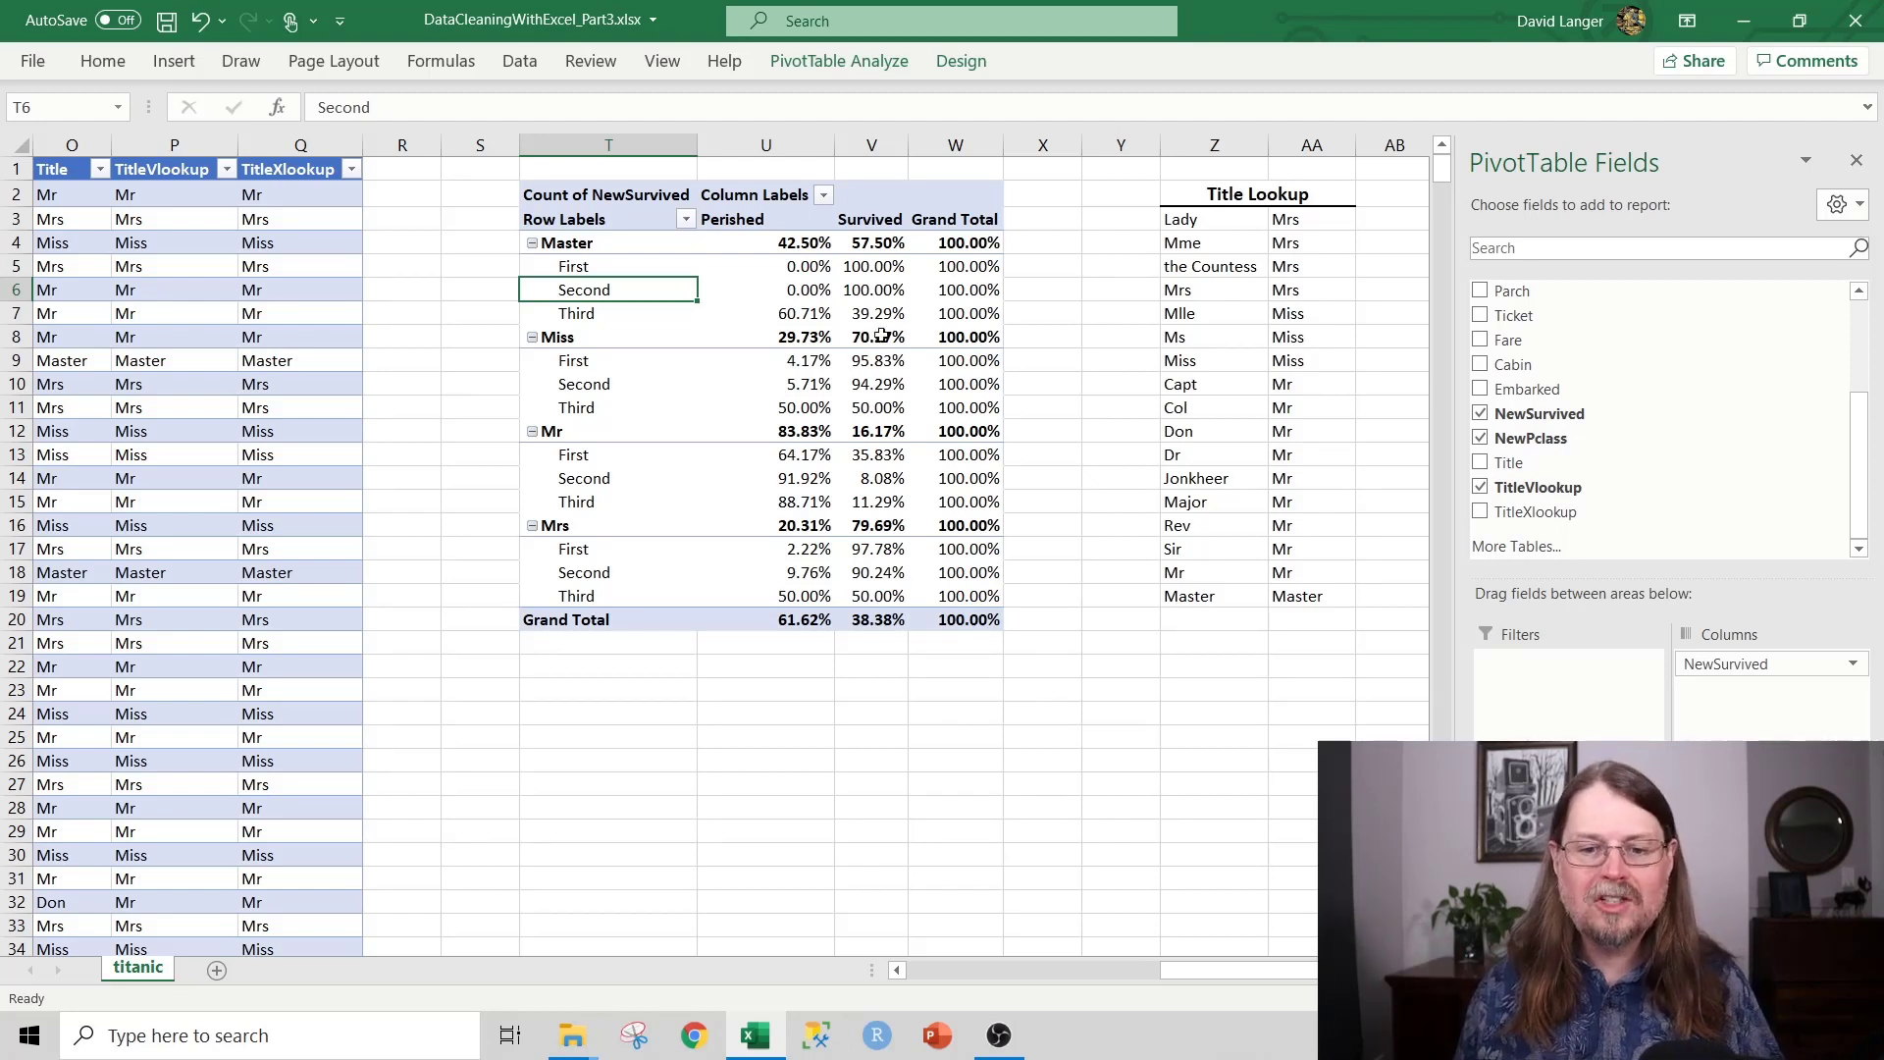
pyautogui.moveTo(936, 595)
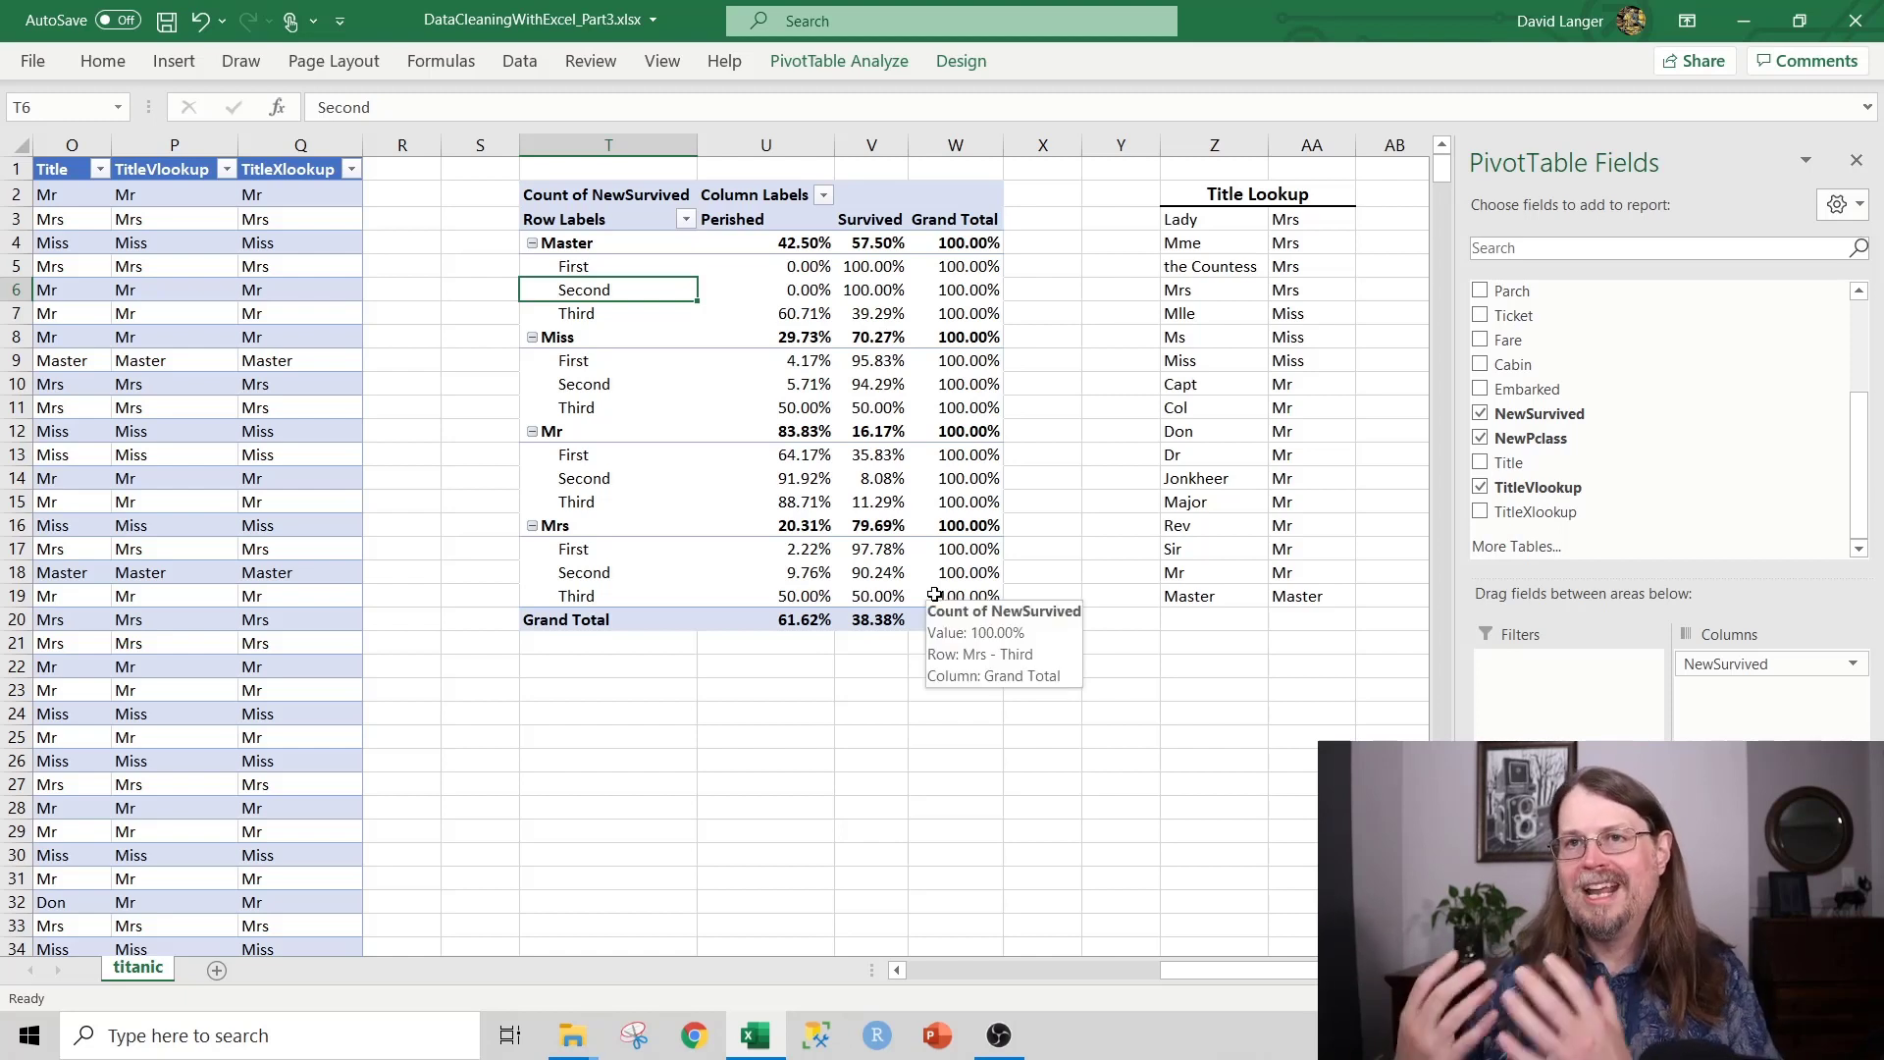